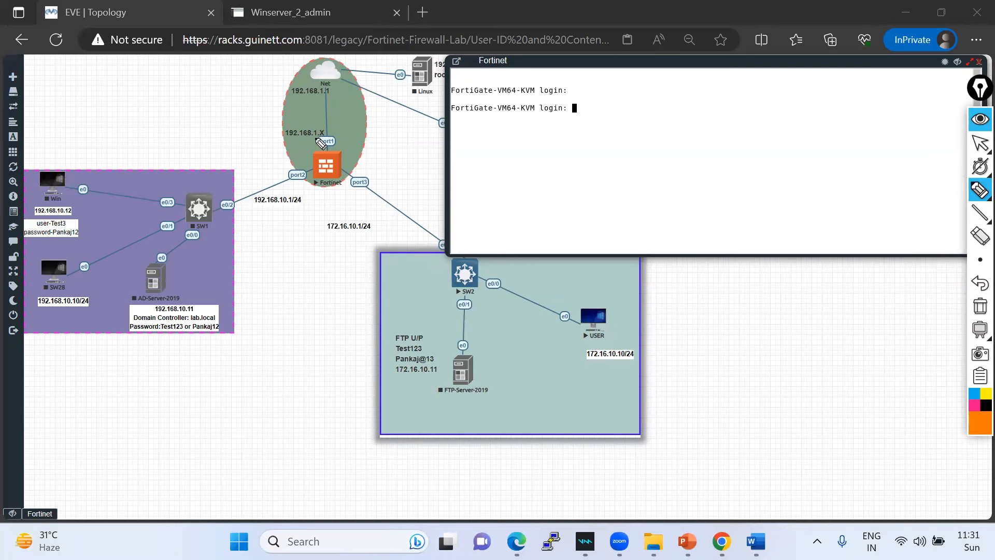
- Annotate port1, the Net-cloud link and the path from USER PC on the diagram, then clear them
{"action": "mouse_move", "coordinate": [335, 140]}
{"action": "left_mouse_down"}
{"action": "mouse_move", "coordinate": [317, 143]}
{"action": "mouse_move", "coordinate": [341, 140]}
{"action": "mouse_move", "coordinate": [330, 138]}
{"action": "mouse_move", "coordinate": [331, 81]}
{"action": "mouse_move", "coordinate": [320, 64]}
{"action": "mouse_move", "coordinate": [325, 83]}
{"action": "mouse_move", "coordinate": [354, 75]}
{"action": "mouse_move", "coordinate": [338, 66]}
{"action": "left_mouse_up"}
{"action": "mouse_move", "coordinate": [330, 103]}
{"action": "left_mouse_down"}
{"action": "mouse_move", "coordinate": [326, 138]}
{"action": "mouse_move", "coordinate": [362, 128]}
{"action": "left_mouse_up"}
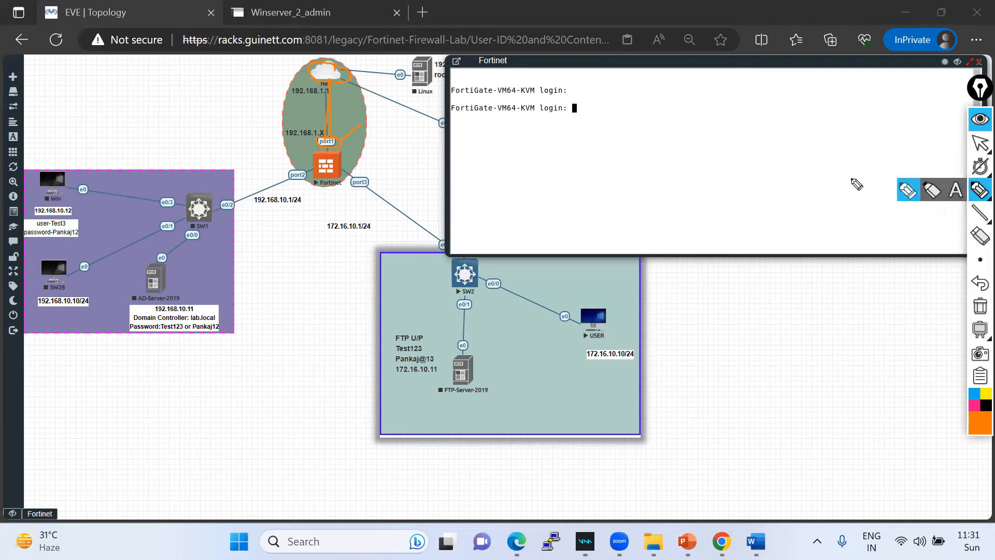
{"action": "left_click", "coordinate": [908, 192]}
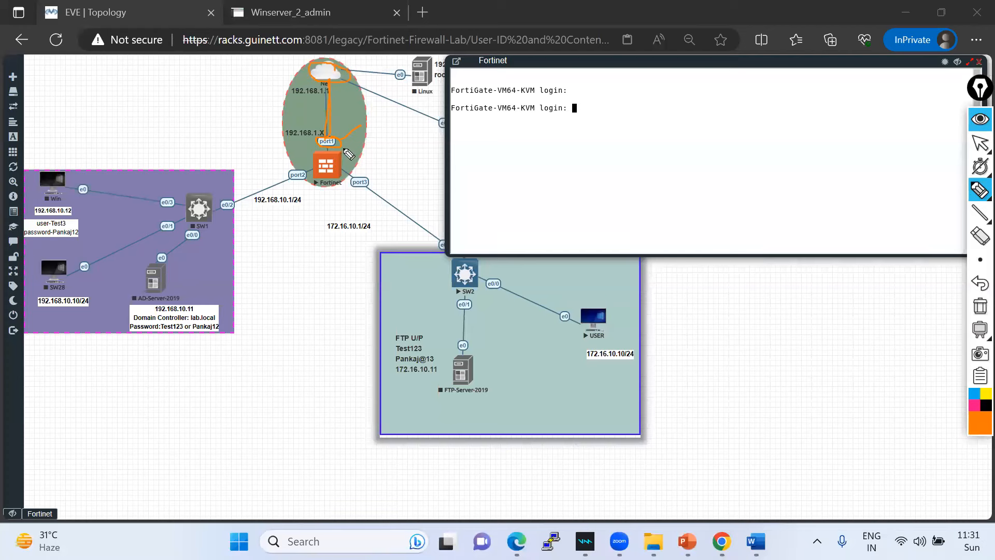
{"action": "mouse_move", "coordinate": [363, 146]}
{"action": "left_mouse_down"}
{"action": "mouse_move", "coordinate": [411, 108]}
{"action": "mouse_move", "coordinate": [409, 148]}
{"action": "mouse_move", "coordinate": [426, 147]}
{"action": "mouse_move", "coordinate": [436, 132]}
{"action": "mouse_move", "coordinate": [401, 146]}
{"action": "left_mouse_up"}
{"action": "mouse_move", "coordinate": [585, 317]}
{"action": "left_mouse_down"}
{"action": "mouse_move", "coordinate": [331, 152]}
{"action": "mouse_move", "coordinate": [332, 67]}
{"action": "left_mouse_up"}
{"action": "mouse_move", "coordinate": [261, 136]}
{"action": "left_mouse_down"}
{"action": "mouse_move", "coordinate": [285, 126]}
{"action": "mouse_move", "coordinate": [287, 111]}
{"action": "mouse_move", "coordinate": [277, 133]}
{"action": "mouse_move", "coordinate": [300, 101]}
{"action": "left_mouse_up"}
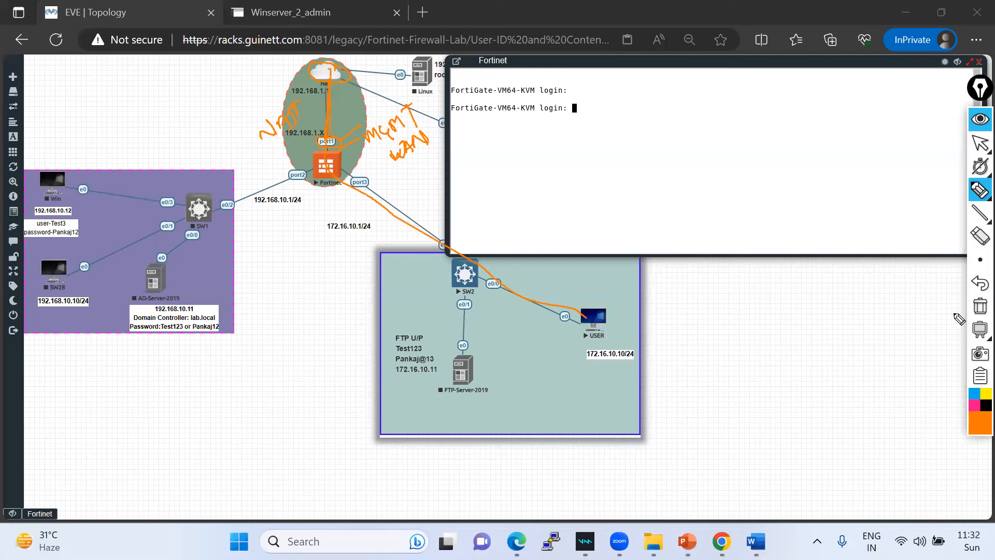
{"action": "left_click", "coordinate": [979, 143]}
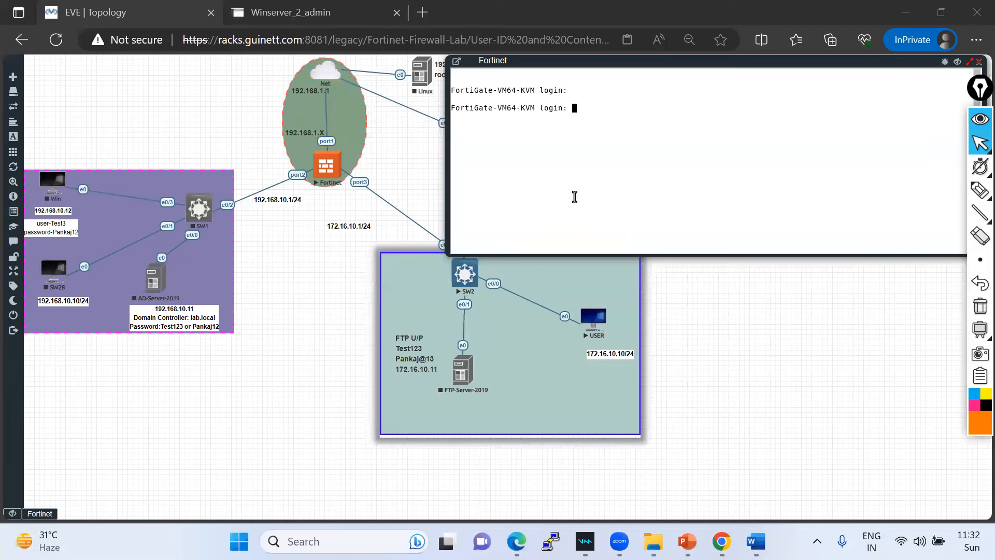
- Log in to the FortiGate console as admin and submit the password
{"action": "left_click", "coordinate": [580, 133]}
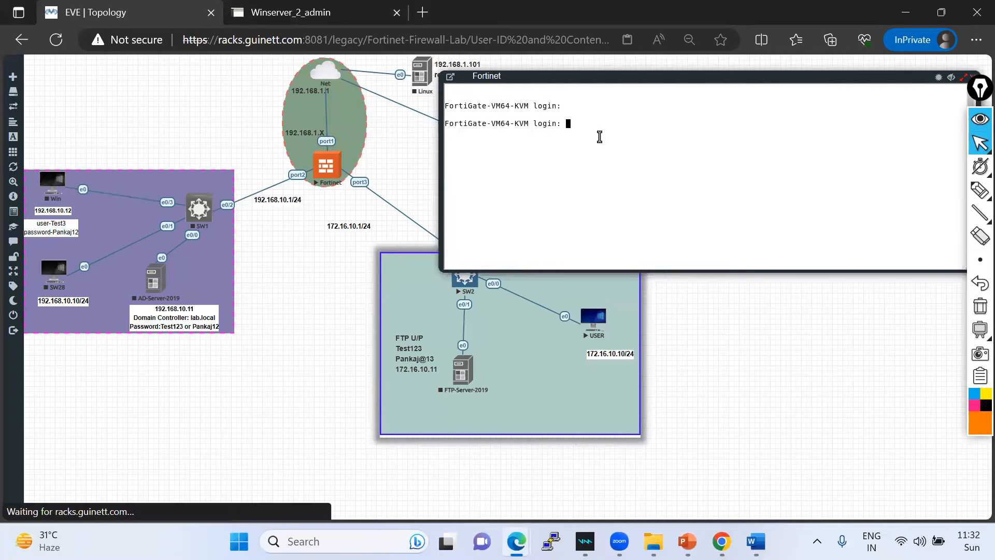
{"action": "type", "text": "ad"}
{"action": "key", "text": "Return"}
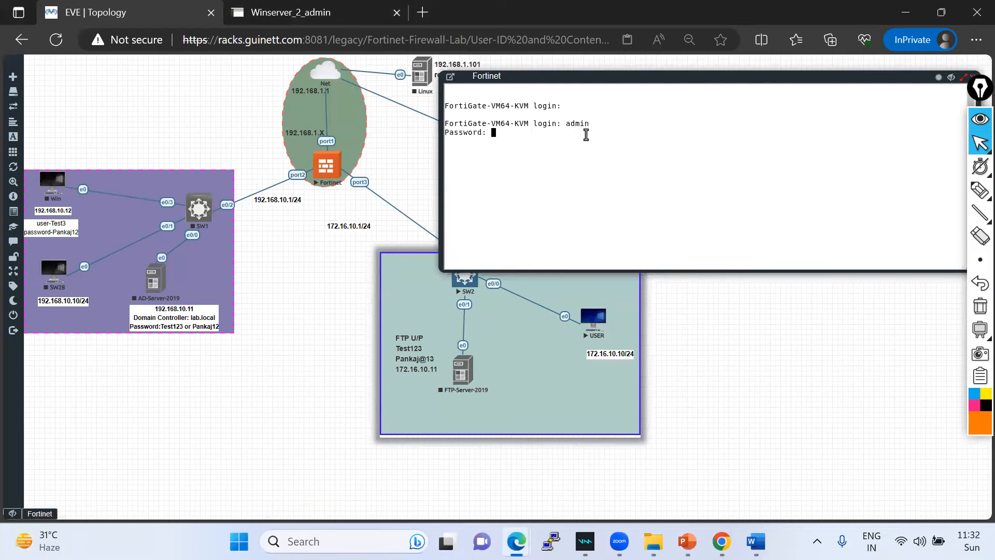
{"action": "key", "text": "Return"}
{"action": "key", "text": "Return"}
{"action": "key", "text": "Return"}
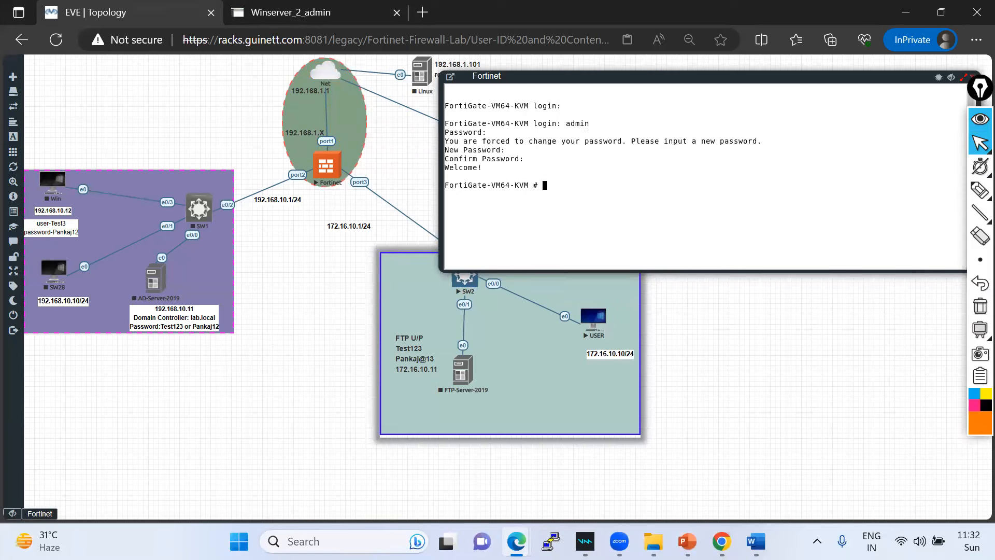
- Run 'show system interface' and '?' to list interfaces, showing port1 on DHCP at 192.168.1.175
{"action": "left_click_drag", "start_coordinate": [580, 76], "coordinate": [591, 60]}
{"action": "type", "text": "show"}
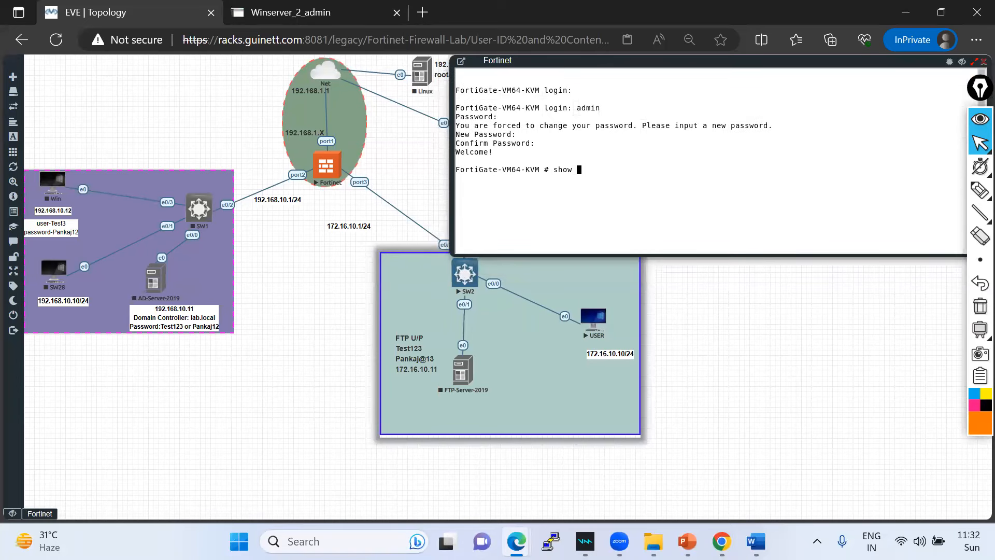
{"action": "type", "text": " system interface"}
{"action": "key", "text": "Return"}
{"action": "key", "text": "q"}
{"action": "key", "text": "Up"}
{"action": "type", "text": "?"}
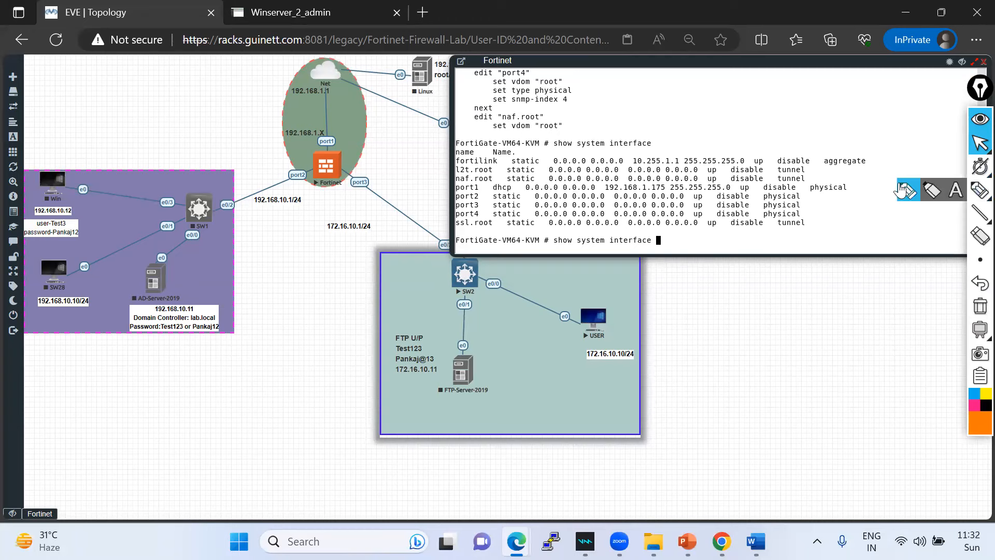
{"action": "left_click", "coordinate": [980, 190]}
- Mark port1's DHCP address, 255.255.255.0 netmask and Net link, then clear the markings
{"action": "mouse_move", "coordinate": [459, 192]}
{"action": "left_mouse_down"}
{"action": "mouse_move", "coordinate": [672, 193]}
{"action": "mouse_move", "coordinate": [524, 182]}
{"action": "mouse_move", "coordinate": [459, 185]}
{"action": "mouse_move", "coordinate": [461, 192]}
{"action": "left_mouse_up"}
{"action": "mouse_move", "coordinate": [674, 194]}
{"action": "left_mouse_down"}
{"action": "mouse_move", "coordinate": [735, 195]}
{"action": "mouse_move", "coordinate": [736, 180]}
{"action": "mouse_move", "coordinate": [661, 184]}
{"action": "left_mouse_up"}
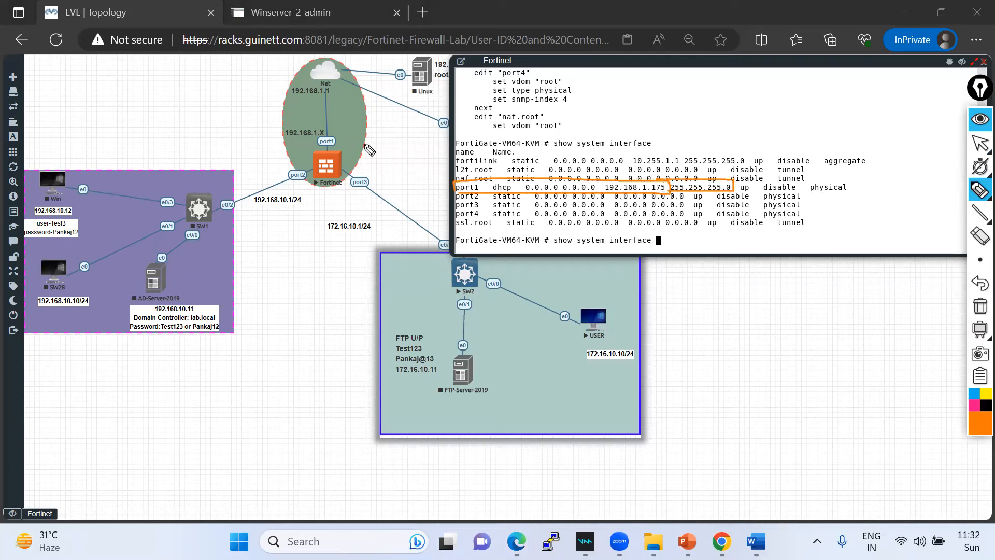
{"action": "mouse_move", "coordinate": [318, 140]}
{"action": "left_mouse_down"}
{"action": "mouse_move", "coordinate": [343, 148]}
{"action": "mouse_move", "coordinate": [325, 141]}
{"action": "mouse_move", "coordinate": [325, 51]}
{"action": "left_mouse_up"}
{"action": "left_click", "coordinate": [979, 306]}
{"action": "left_click", "coordinate": [980, 144]}
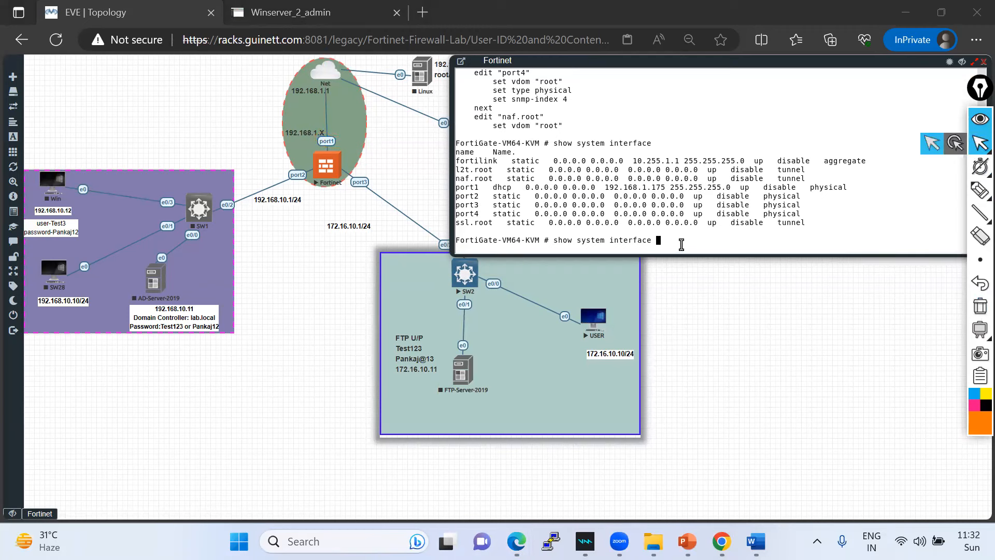
- Run 'show system interface port1' and highlight its allowaccess protocols and 'set mode dhcp' line
{"action": "left_click", "coordinate": [681, 244]}
{"action": "type", "text": "port1"}
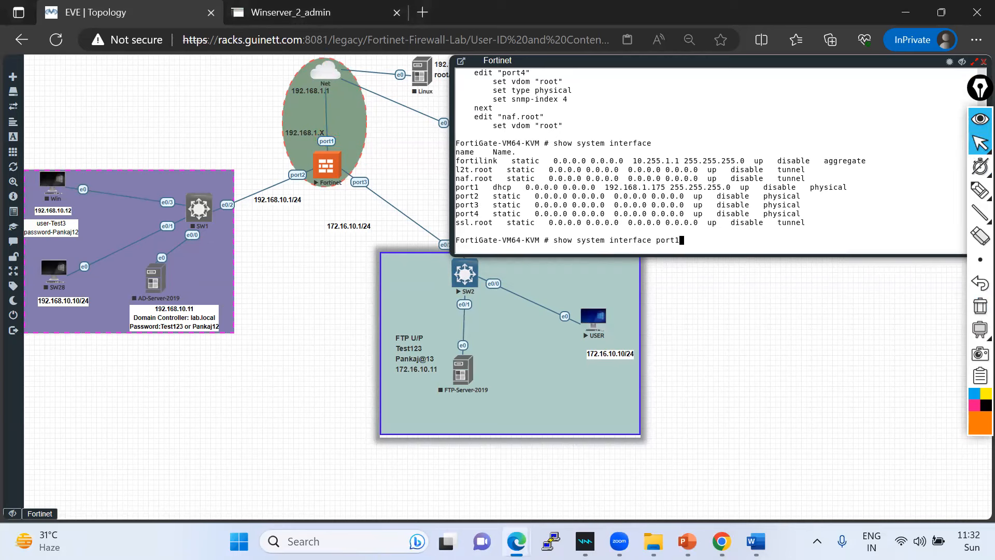
{"action": "key", "text": "Return"}
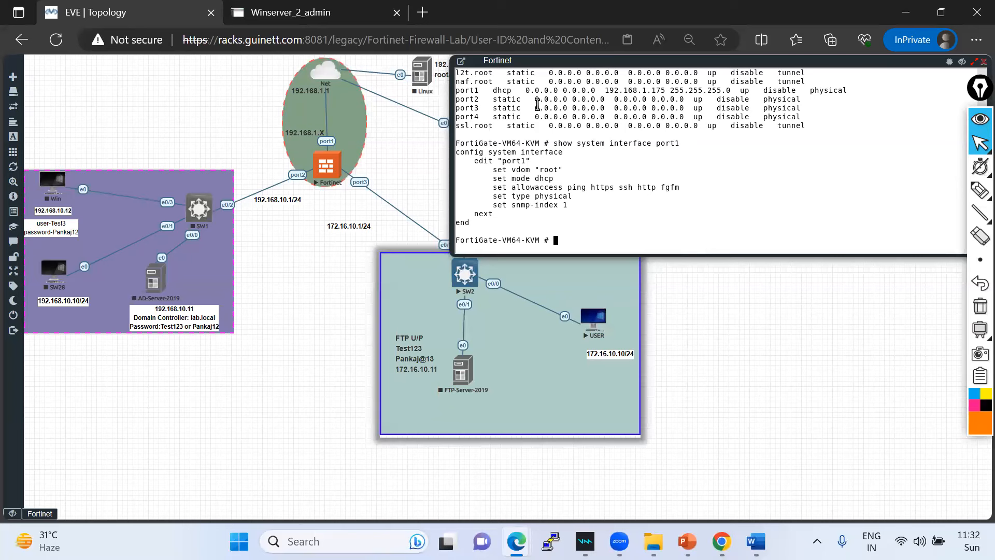
{"action": "left_click_drag", "start_coordinate": [568, 189], "coordinate": [683, 185]}
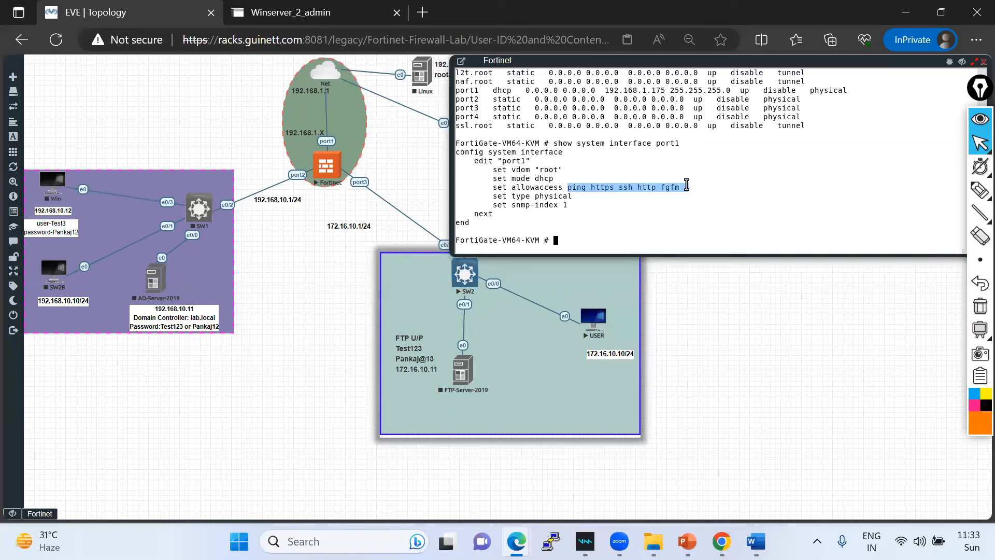
{"action": "left_click_drag", "start_coordinate": [574, 205], "coordinate": [562, 180]}
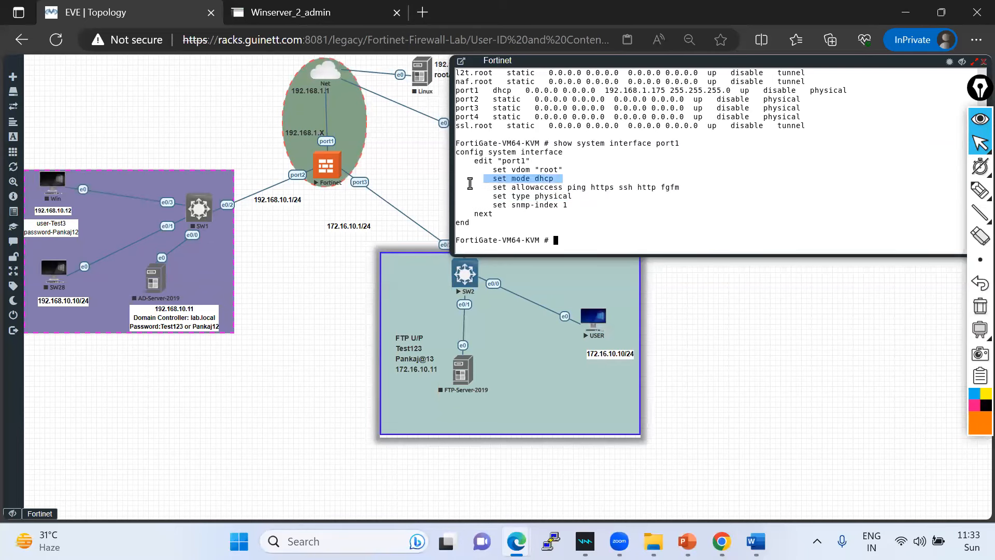
- Move the console down and trace the MGMT-to-Net-to-port1 path, then clear the drawings
{"action": "left_click_drag", "start_coordinate": [525, 61], "coordinate": [526, 210]}
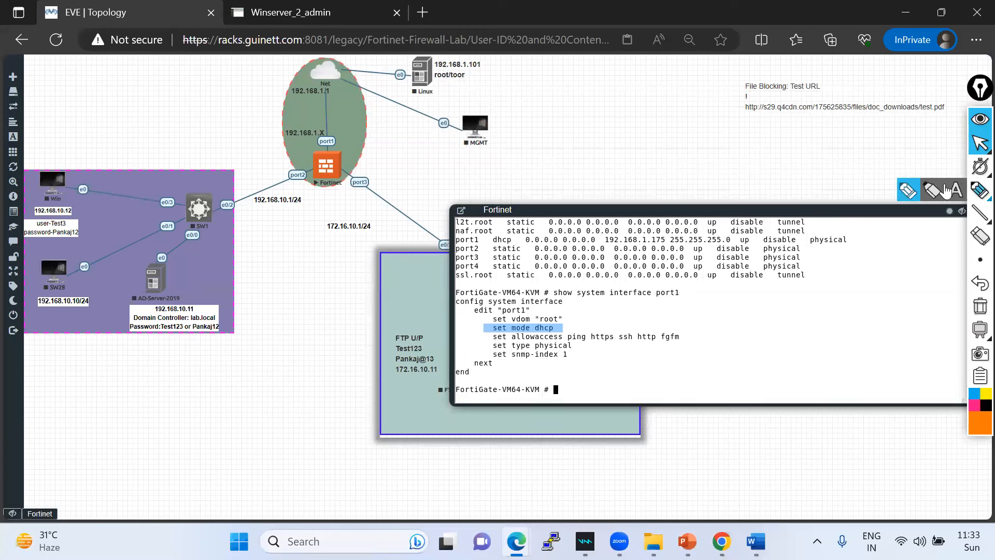
{"action": "left_click", "coordinate": [980, 190]}
{"action": "mouse_move", "coordinate": [425, 92]}
{"action": "left_mouse_down"}
{"action": "mouse_move", "coordinate": [338, 71]}
{"action": "mouse_move", "coordinate": [329, 147]}
{"action": "left_mouse_up"}
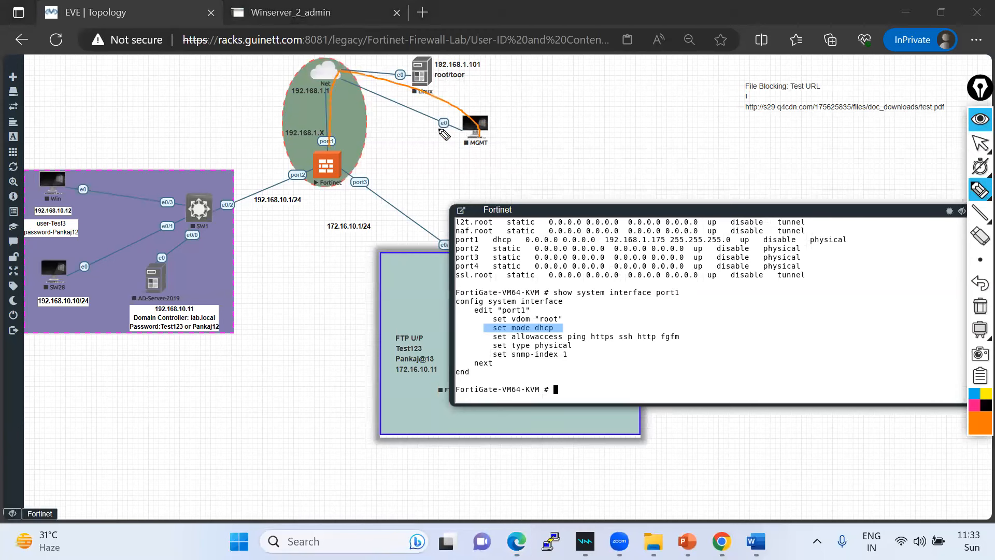
{"action": "left_click_drag", "start_coordinate": [336, 79], "coordinate": [466, 127]}
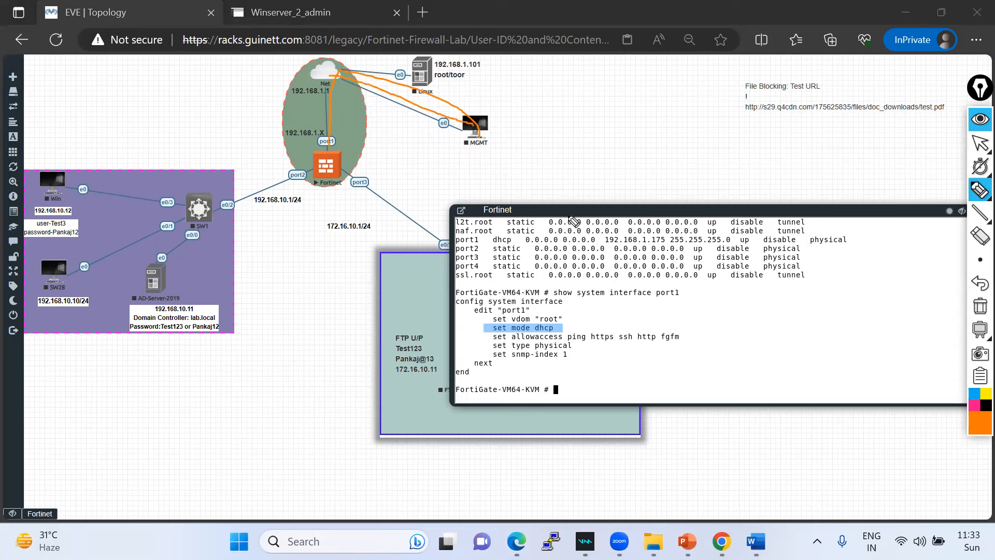
{"action": "left_click_drag", "start_coordinate": [604, 243], "coordinate": [658, 242]}
{"action": "mouse_move", "coordinate": [467, 141]}
{"action": "left_mouse_down"}
{"action": "mouse_move", "coordinate": [350, 74]}
{"action": "mouse_move", "coordinate": [327, 148]}
{"action": "mouse_move", "coordinate": [344, 80]}
{"action": "mouse_move", "coordinate": [480, 125]}
{"action": "left_mouse_up"}
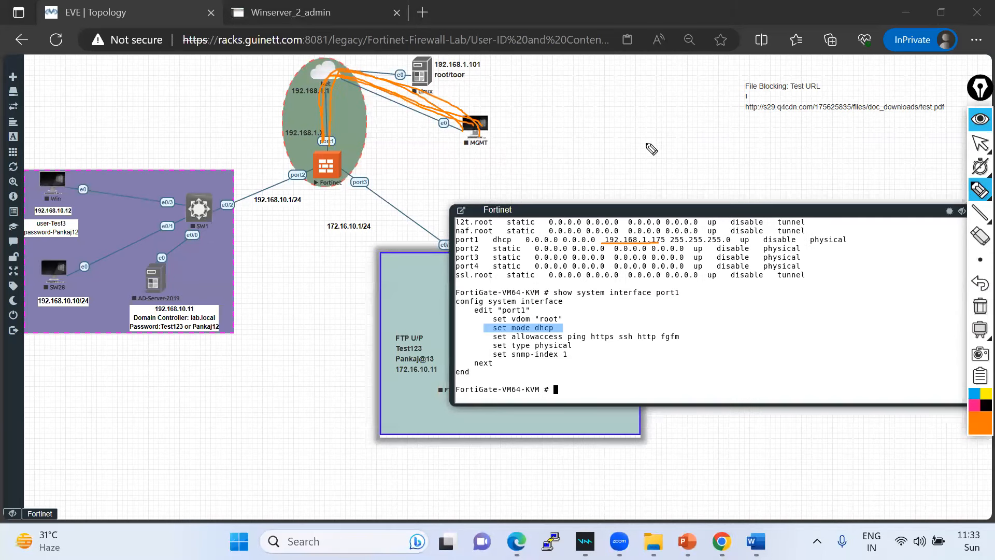
{"action": "left_click", "coordinate": [980, 306]}
- Enter 192.168.1.175 in the address bar of a new InPrivate tab
{"action": "mouse_move", "coordinate": [978, 150]}
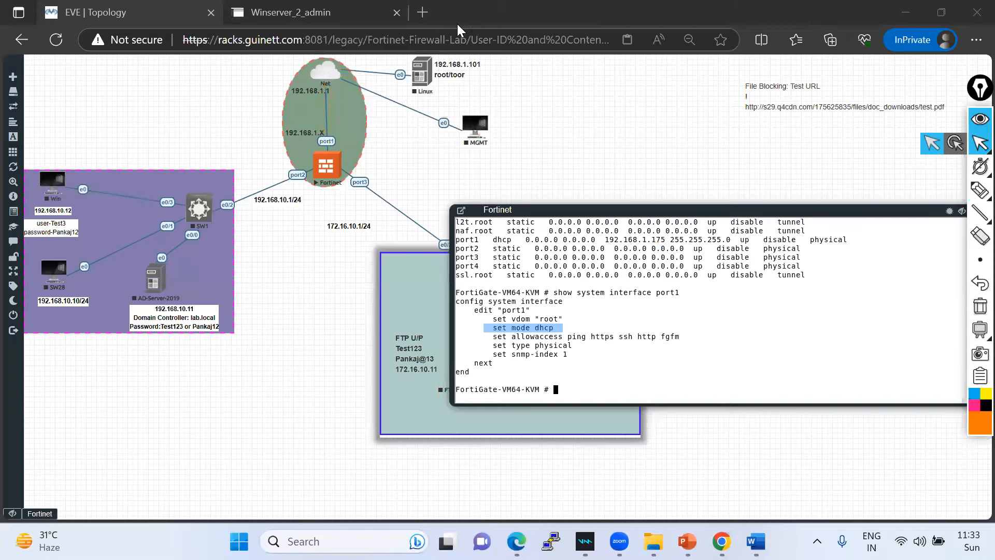
{"action": "left_click", "coordinate": [423, 11]}
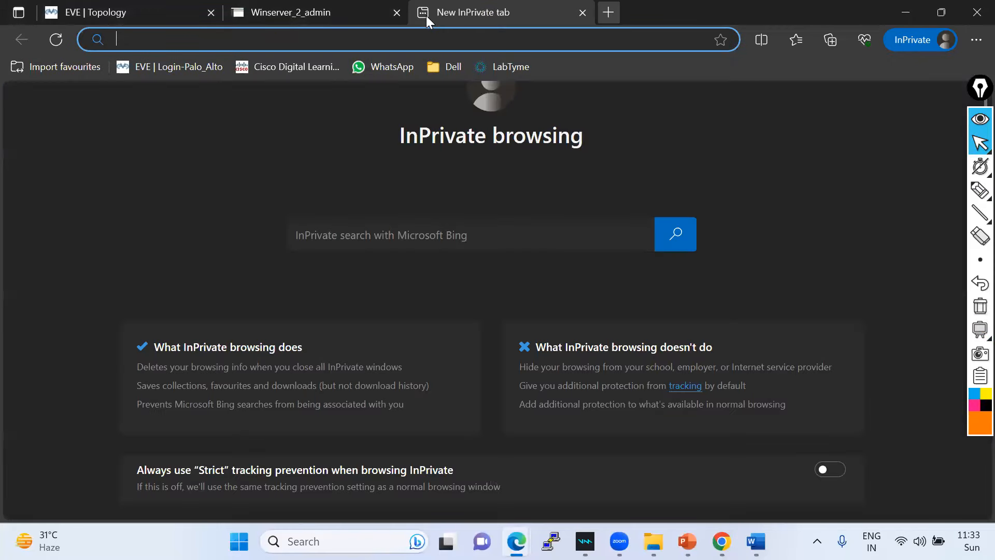
{"action": "type", "text": "19"}
{"action": "key", "text": "Right"}
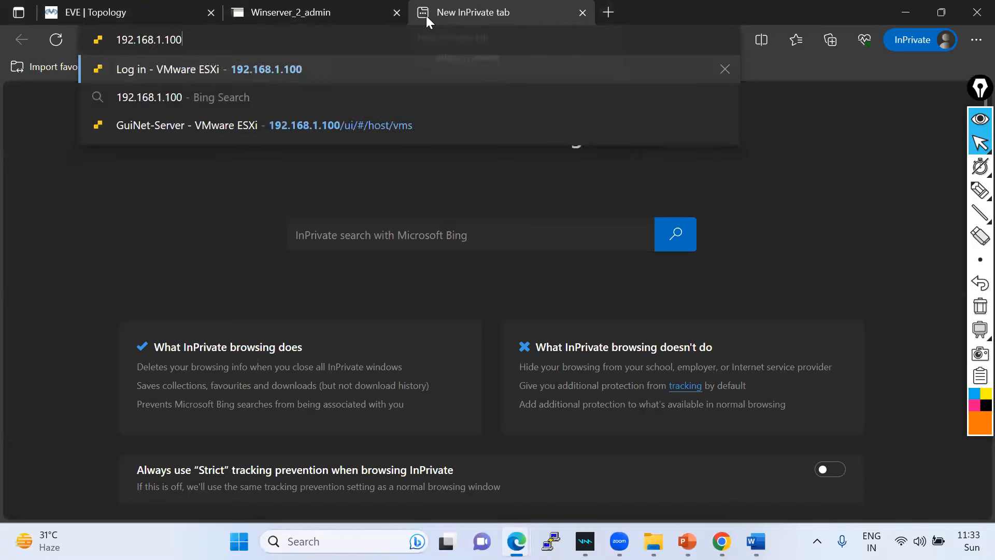
{"action": "key", "text": "BackSpace"}
{"action": "key", "text": "BackSpace"}
{"action": "type", "text": "75"}
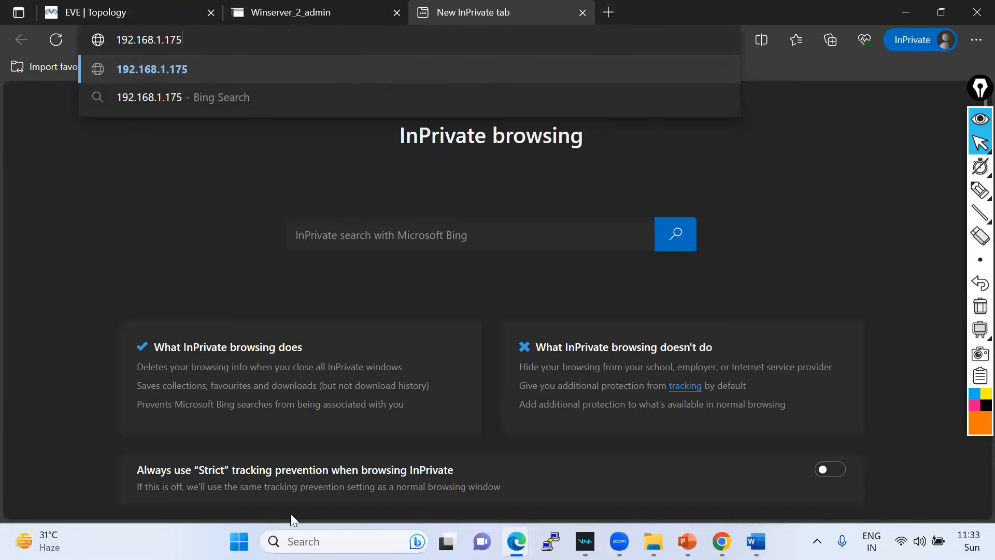
{"action": "key", "text": "Return"}
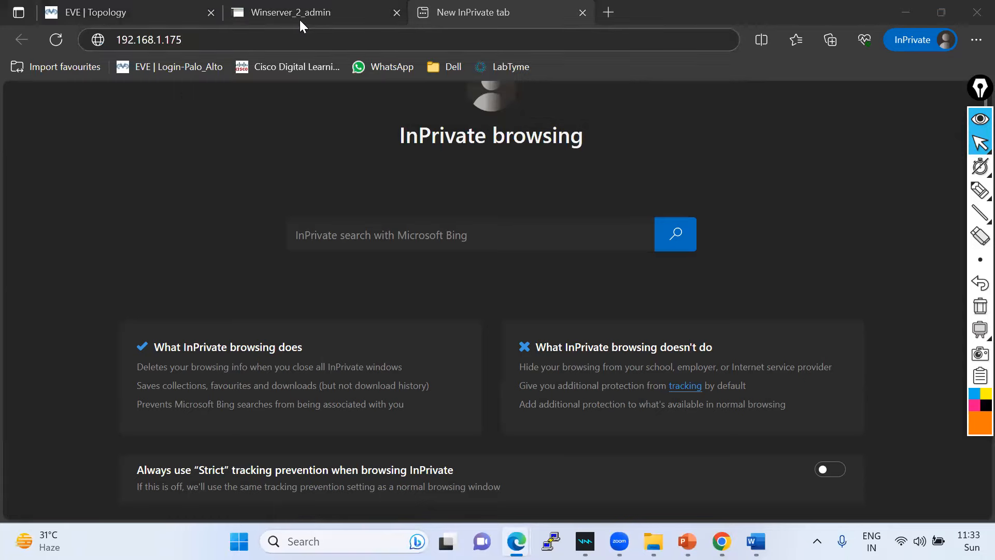
- Close the Winserver_2_admin tab, load the FortiGate login page, and begin the admin username
{"action": "middle_click", "coordinate": [337, 10]}
{"action": "left_click", "coordinate": [93, 9]}
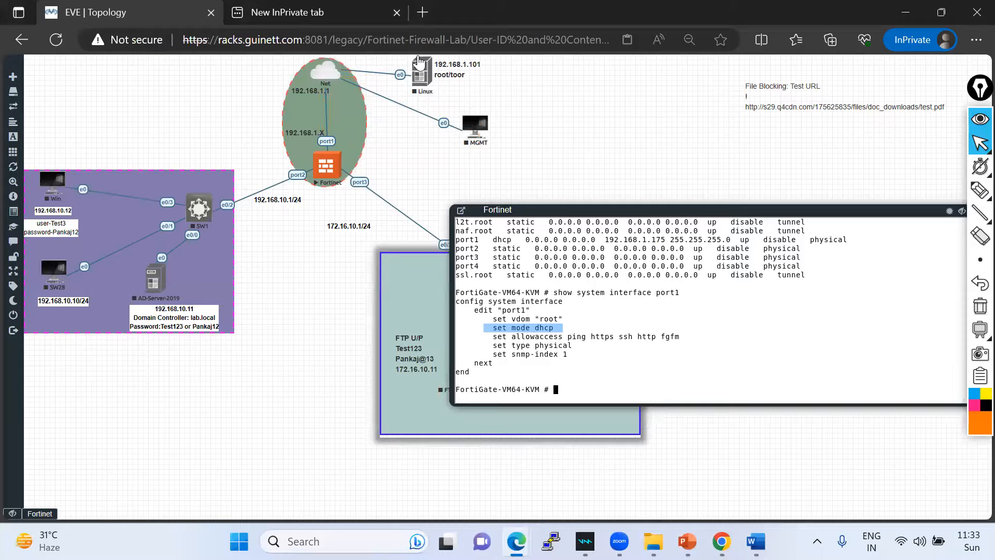
{"action": "left_click", "coordinate": [318, 12]}
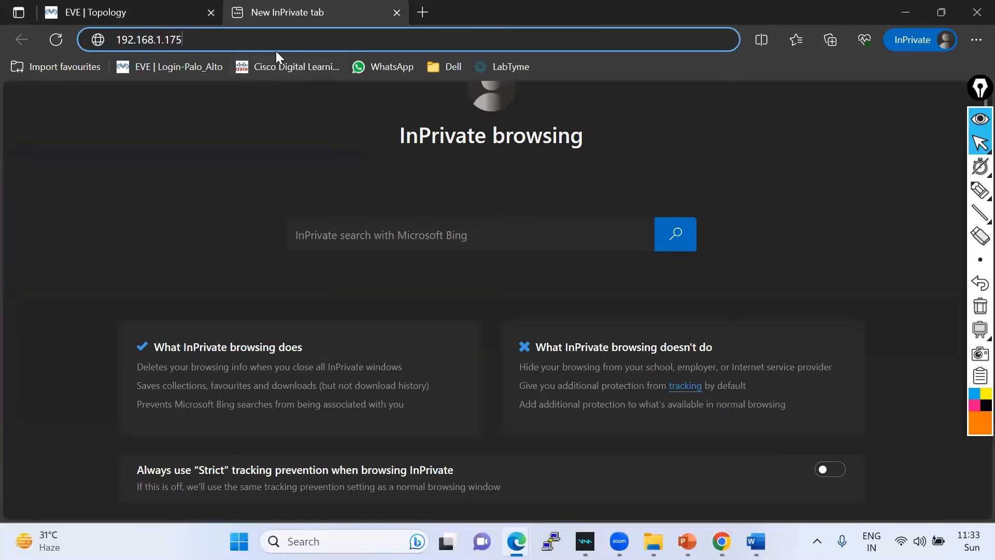
{"action": "key", "text": "Return"}
{"action": "type", "text": "admin"}
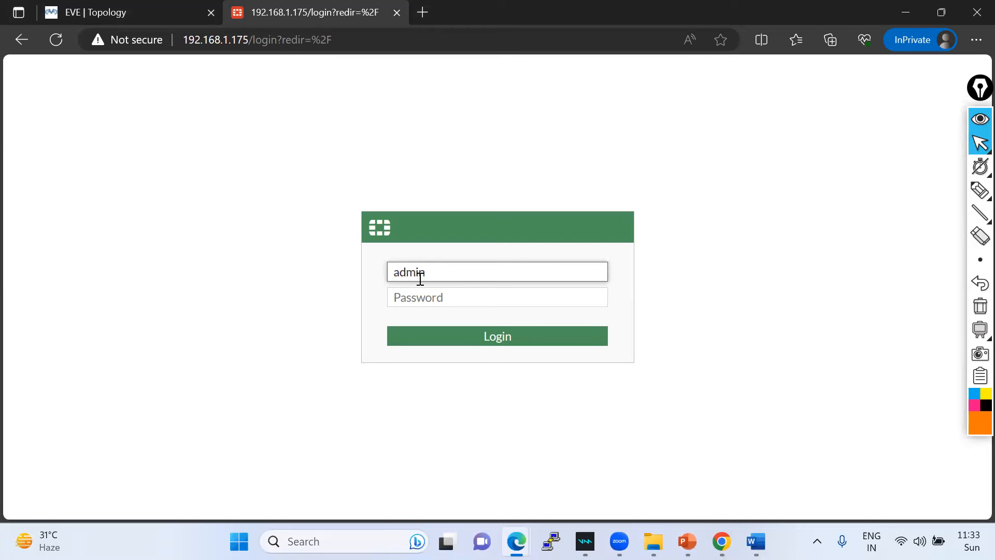
- Enter the admin password and sign in to the FortiGate web GUI
{"action": "key", "text": "Tab"}
{"action": "type", "text": "admin"}
{"action": "key", "text": "Return"}
- Set the hostname to FortiGate-Fw in the setup wizard and accept the dashboard setup
{"action": "left_click", "coordinate": [469, 375]}
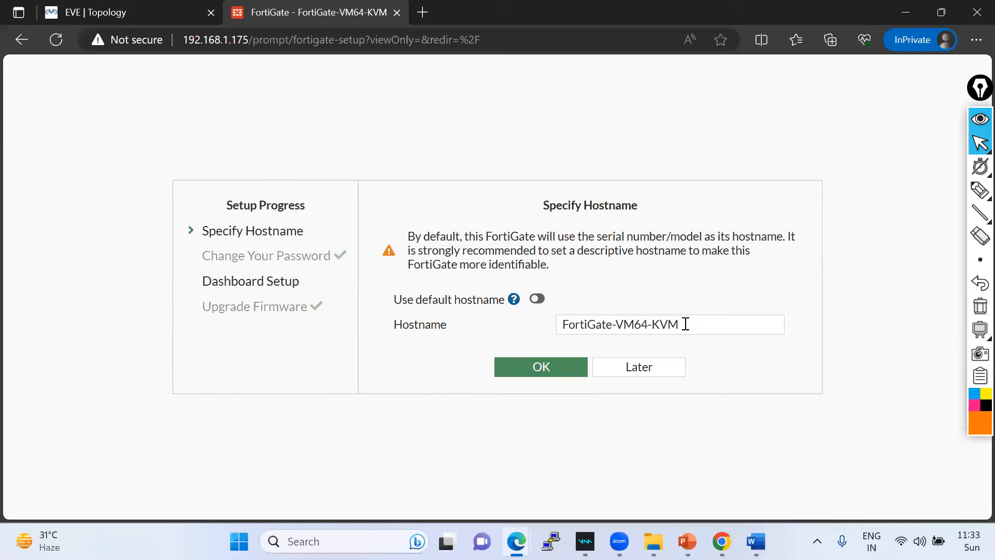
{"action": "left_click_drag", "start_coordinate": [616, 324], "coordinate": [709, 322]}
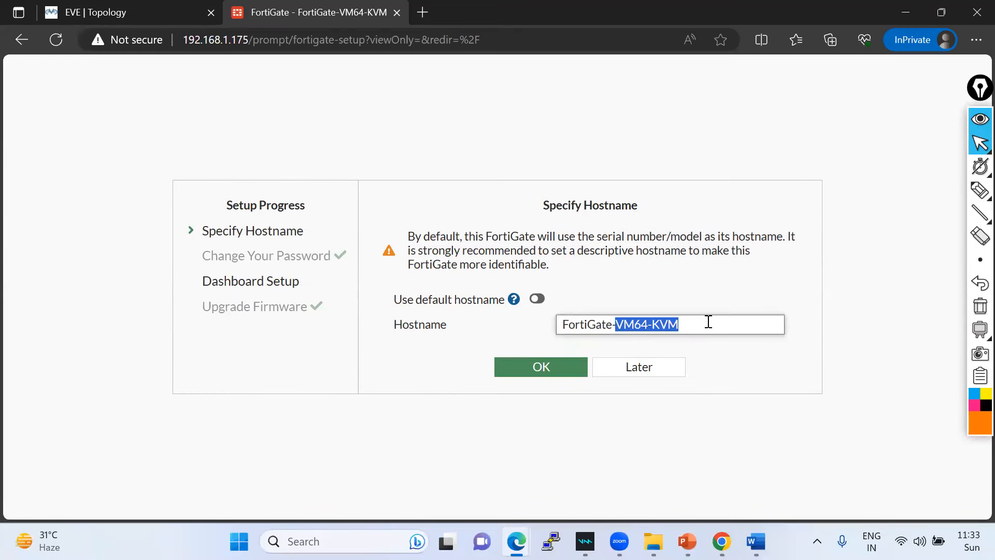
{"action": "type", "text": "Fw"}
{"action": "left_click", "coordinate": [557, 369]}
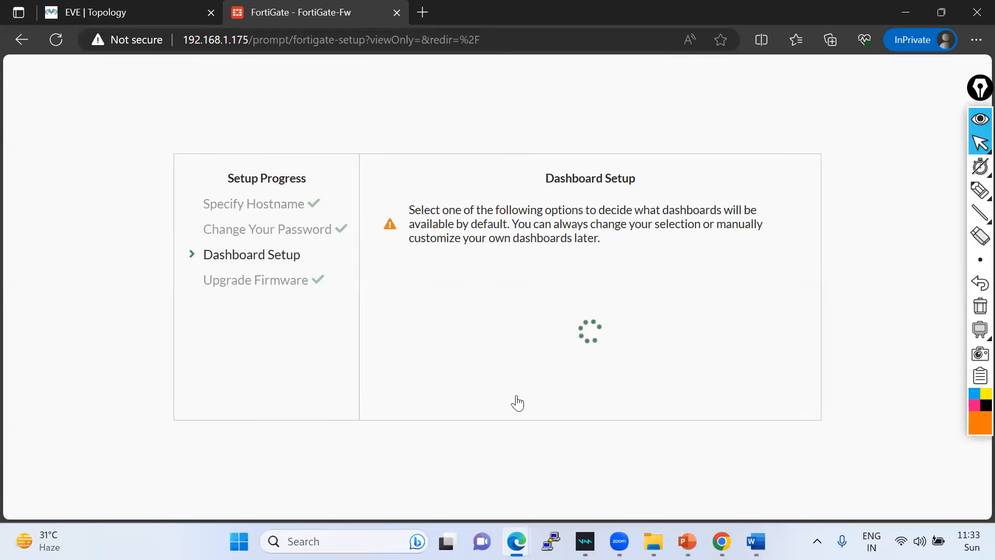
{"action": "left_click", "coordinate": [518, 397]}
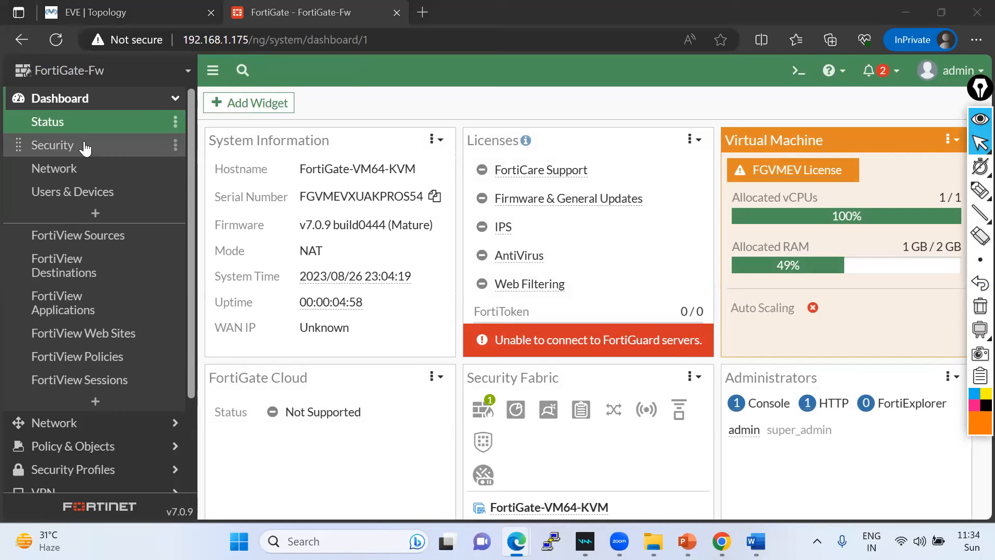
- Edit port1 under Network > Interfaces, keep DHCP addressing, and set alias 'WAN & MGMT Interface'
{"action": "left_click", "coordinate": [78, 421]}
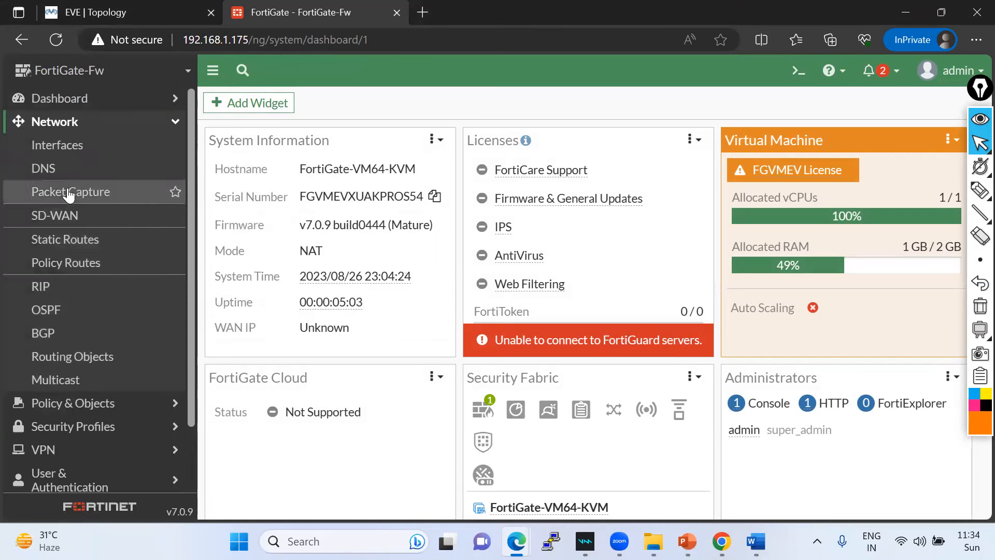
{"action": "left_click", "coordinate": [54, 149]}
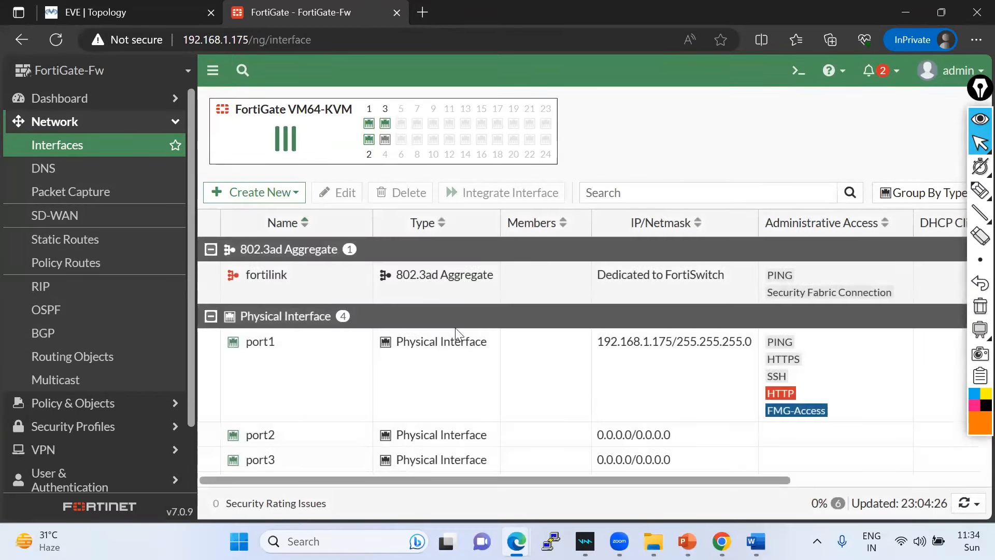
{"action": "double_click", "coordinate": [267, 342]}
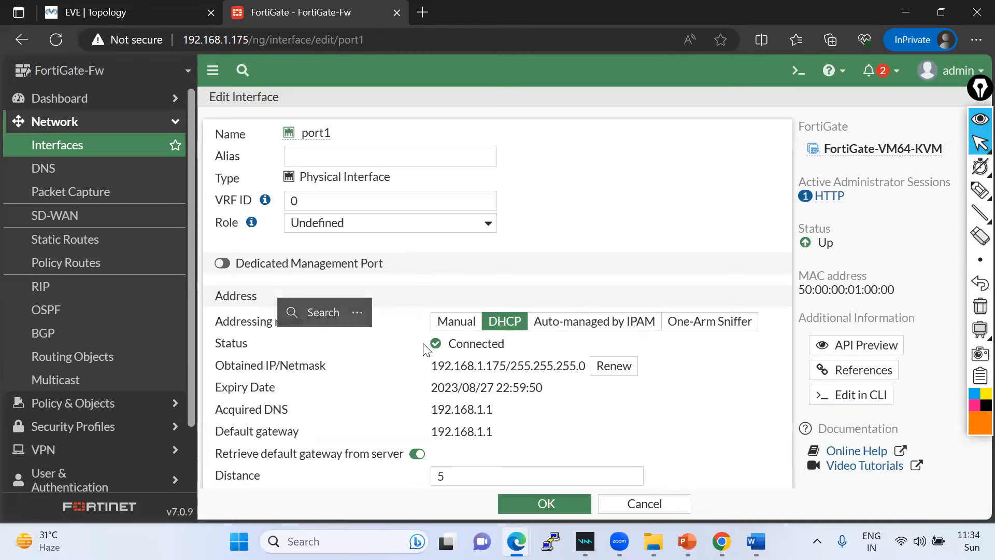
{"action": "left_click", "coordinate": [457, 323]}
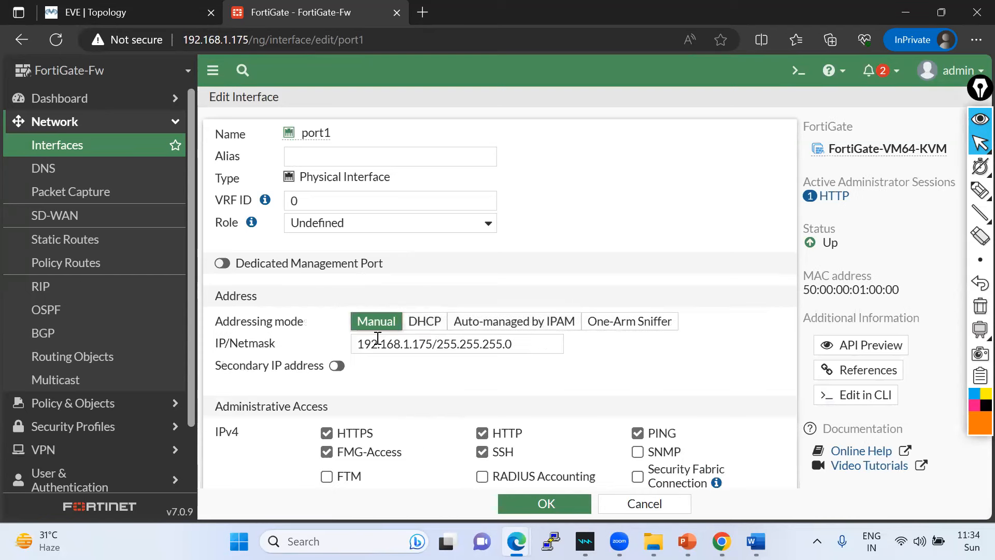
{"action": "left_click", "coordinate": [429, 324]}
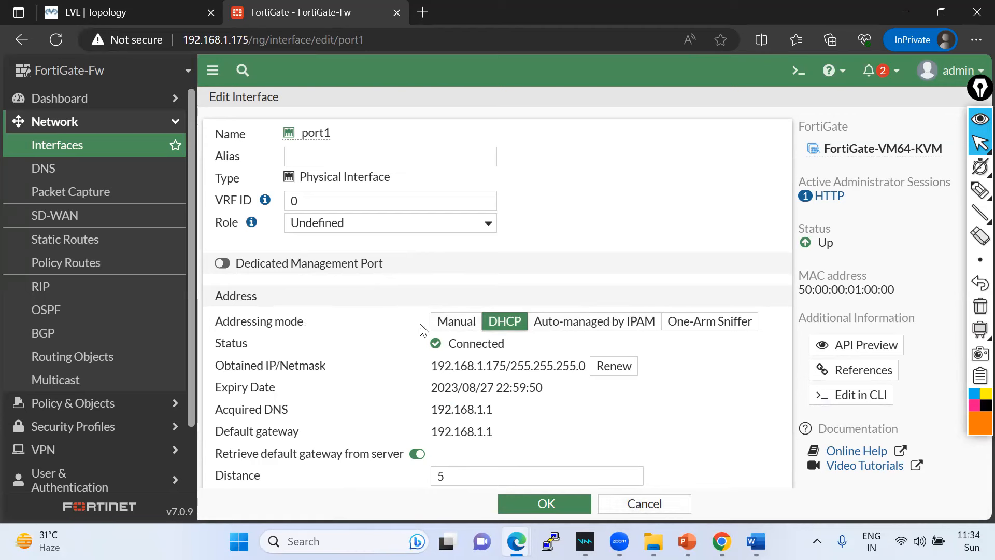
{"action": "left_click", "coordinate": [339, 152]}
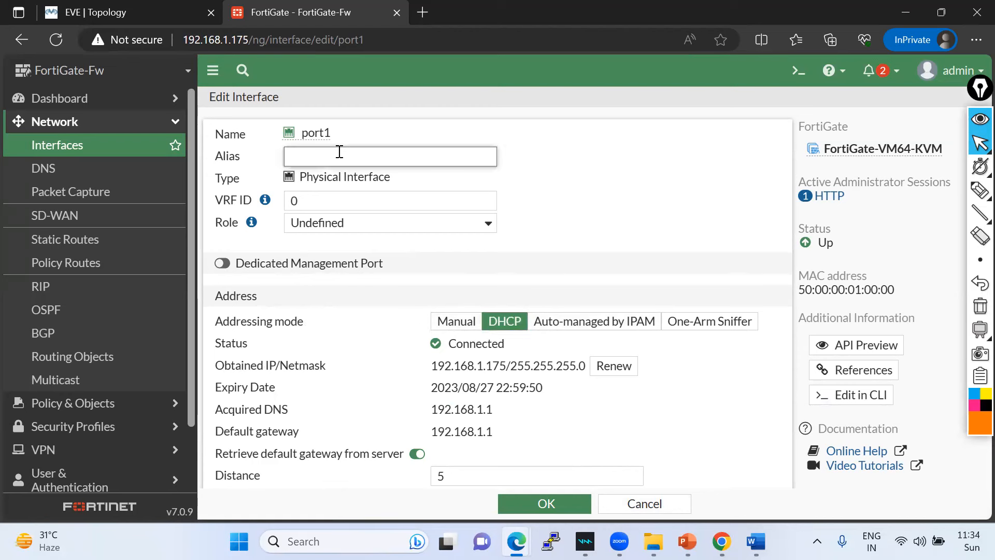
{"action": "type", "text": "WA"}
{"action": "key", "text": "BackSpace"}
{"action": "type", "text": "& MGMT Interface"}
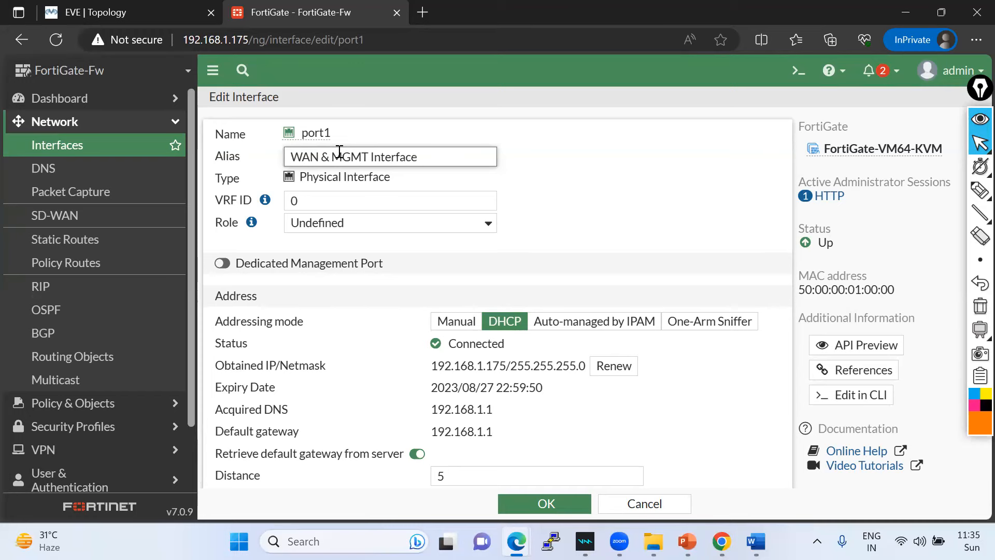
{"action": "left_click", "coordinate": [524, 504]}
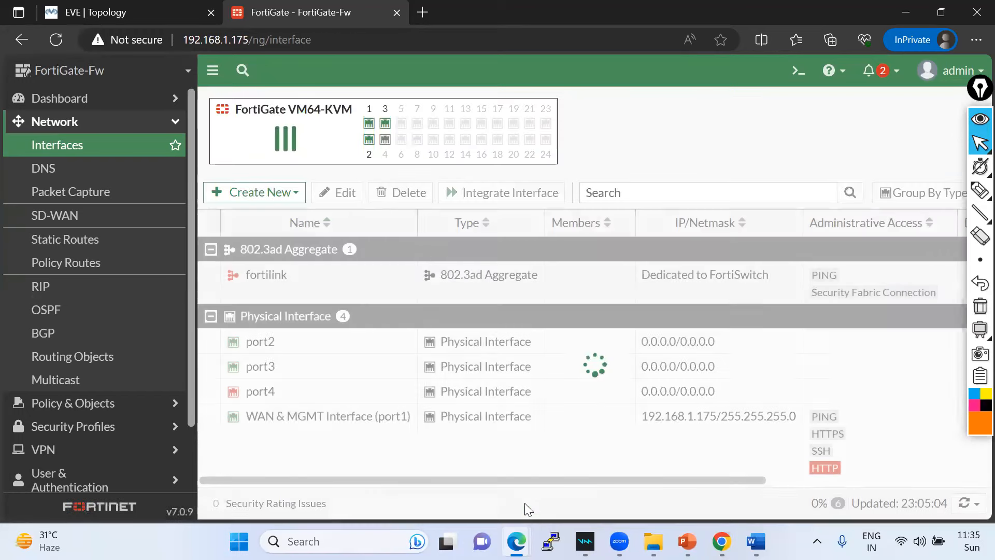
- Rerun 'show system interface port1' and highlight the WAN & MGMT Interface alias
{"action": "left_click", "coordinate": [150, 11]}
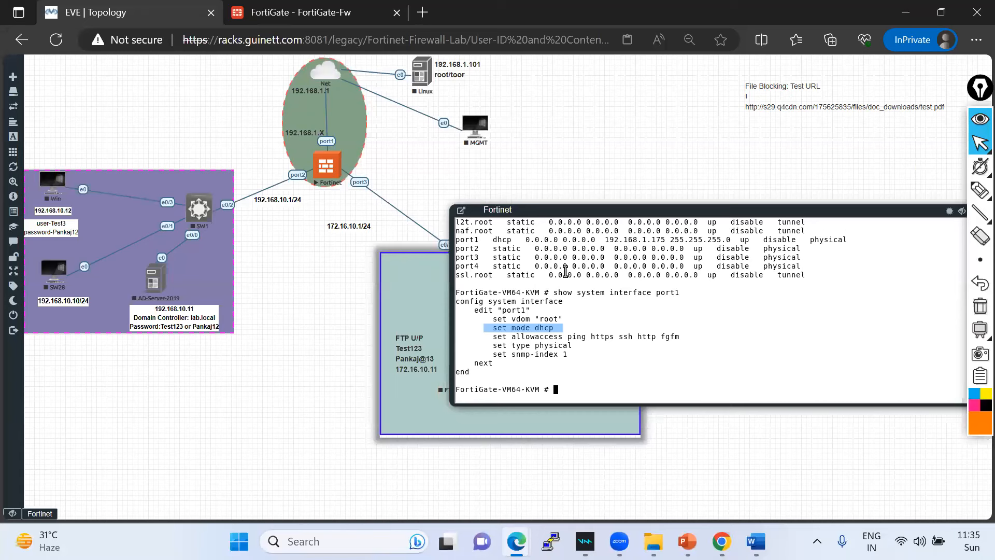
{"action": "key", "text": "Return"}
{"action": "key", "text": "Return"}
{"action": "key", "text": "Up"}
{"action": "key", "text": "Return"}
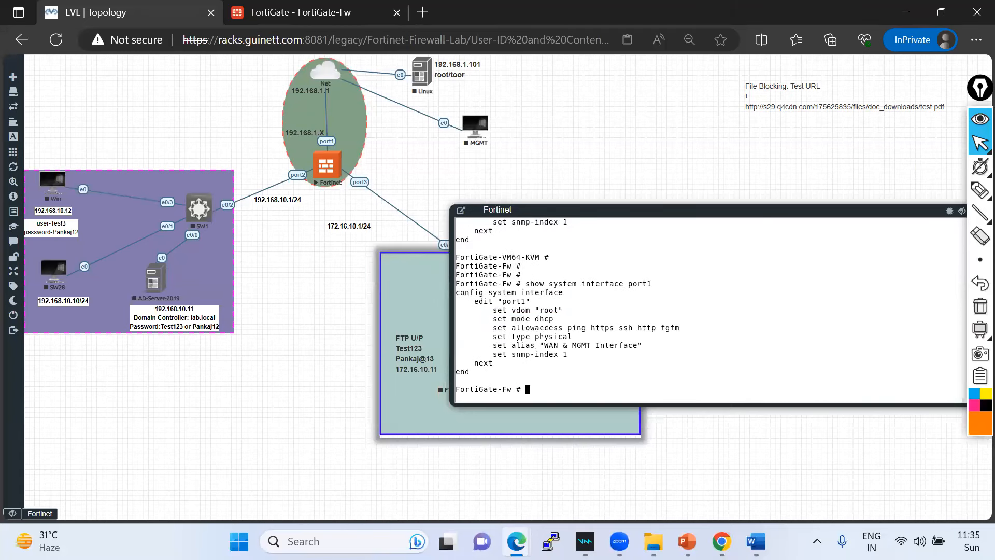
{"action": "left_click_drag", "start_coordinate": [499, 346], "coordinate": [643, 345]}
{"action": "left_click", "coordinate": [635, 363]}
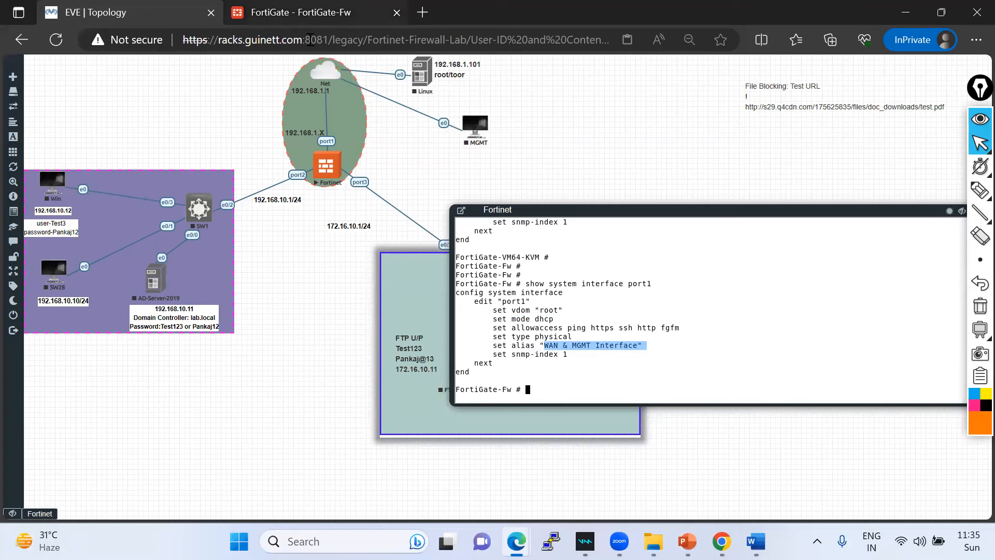
{"action": "left_click", "coordinate": [311, 12]}
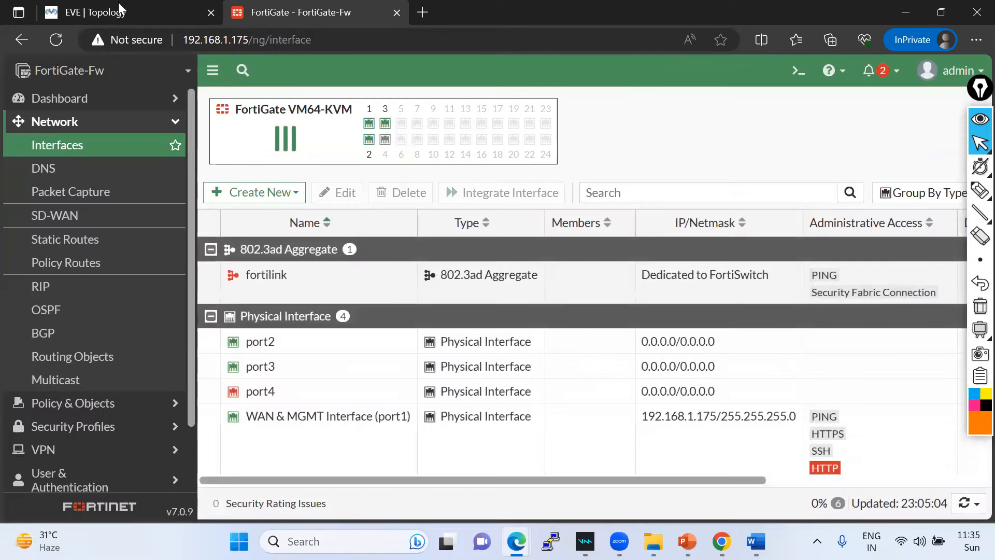
{"action": "left_click", "coordinate": [118, 4]}
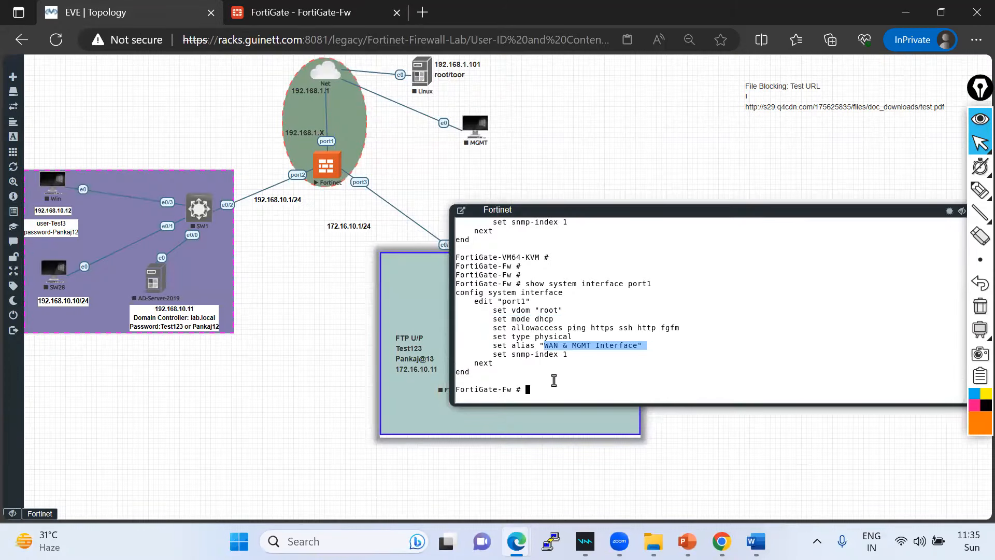
- Run 'execute ping 1.1.1.1' from the FortiGate console
{"action": "type", "text": "p"}
{"action": "key", "text": "BackSpace"}
{"action": "key", "text": "BackSpace"}
{"action": "key", "text": "BackSpace"}
{"action": "type", "text": "excecu"}
{"action": "key", "text": "BackSpace"}
{"action": "key", "text": "BackSpace"}
{"action": "key", "text": "BackSpace"}
{"action": "key", "text": "BackSpace"}
{"action": "type", "text": "cute ping 1.1.1"}
{"action": "key", "text": "Return"}
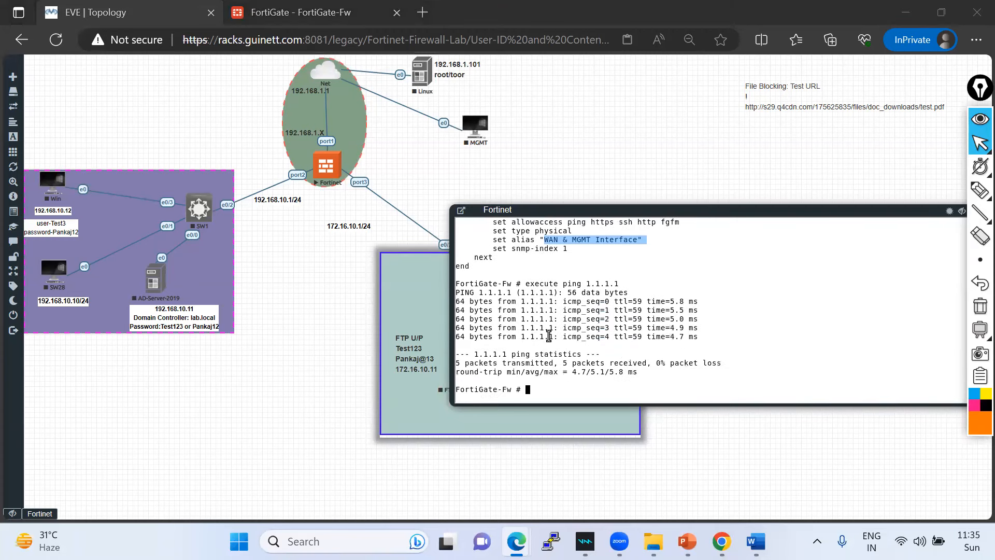
{"action": "left_click", "coordinate": [602, 346]}
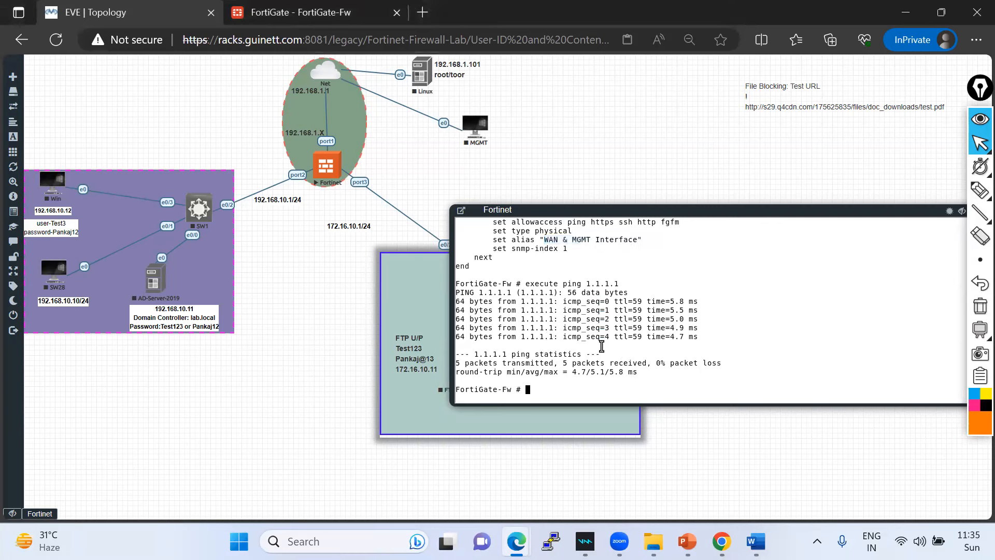
- Run 'execute ping google.com' from the FortiGate console
{"action": "key", "text": "Up"}
{"action": "key", "text": "BackSpace"}
{"action": "key", "text": "BackSpace"}
{"action": "key", "text": "BackSpace"}
{"action": "key", "text": "BackSpace"}
{"action": "type", "text": "google.com"}
{"action": "key", "text": "Return"}
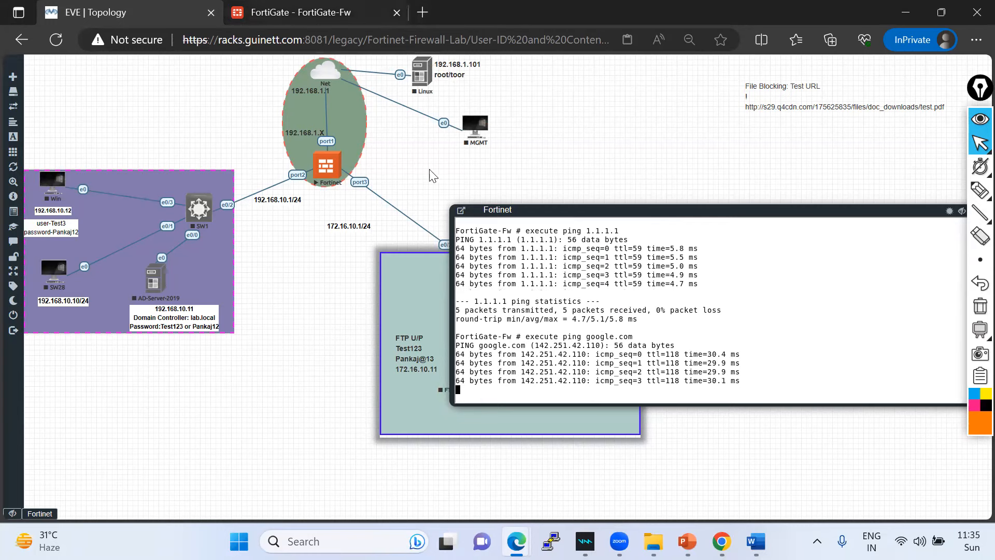
{"action": "left_click", "coordinate": [310, 13]}
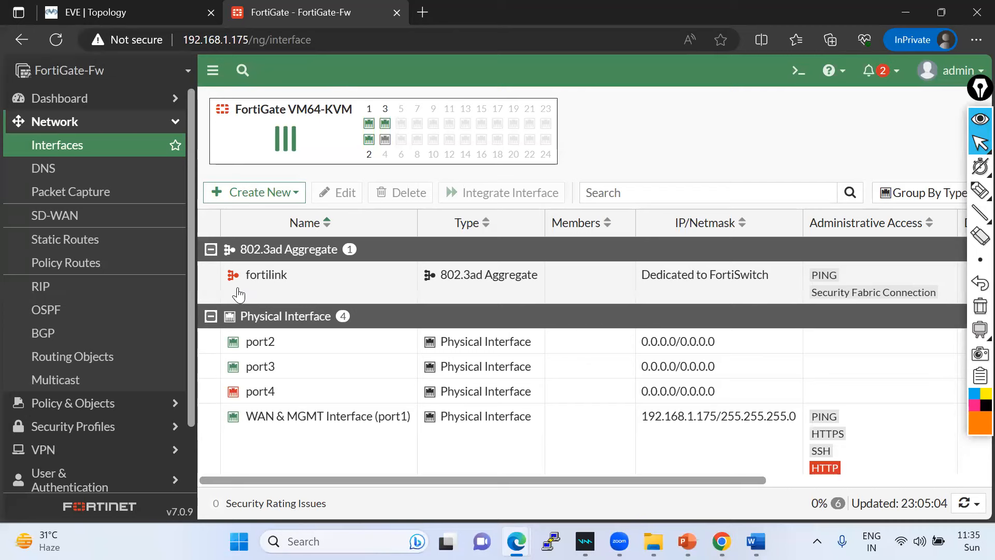
- Open Network > DNS and copy the primary DNS server address 96.45.45.45
{"action": "left_click", "coordinate": [64, 173]}
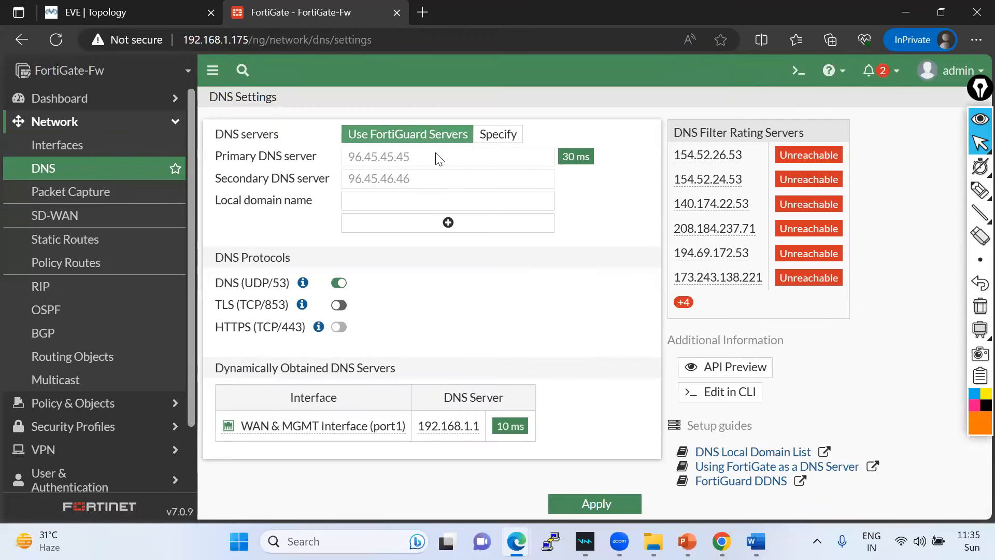
{"action": "left_click_drag", "start_coordinate": [438, 158], "coordinate": [342, 157]}
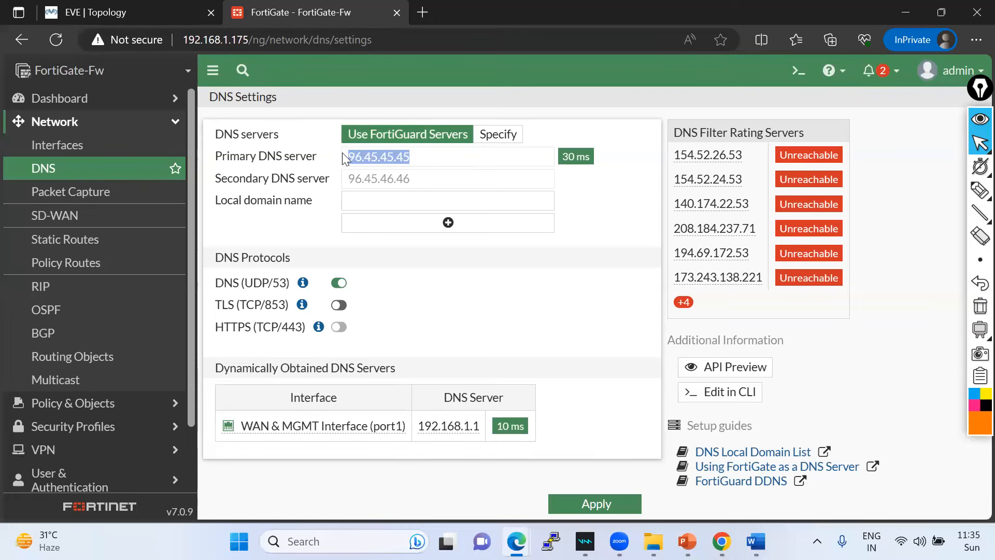
{"action": "right_click", "coordinate": [390, 158]}
{"action": "left_click", "coordinate": [434, 172]}
{"action": "left_click", "coordinate": [347, 541]}
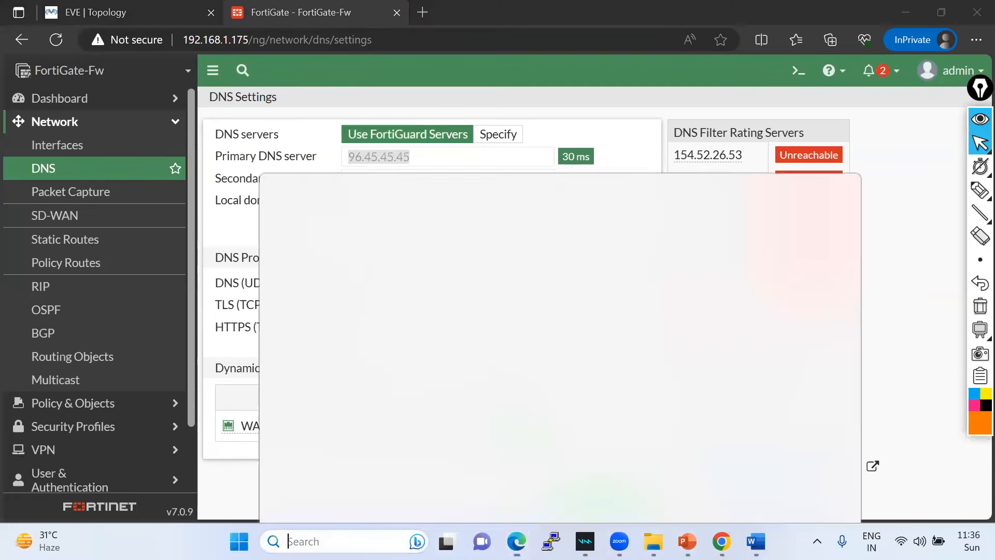
- Ping 96.45.45.45 from a Command Prompt launched via 'cmd', then close it
{"action": "type", "text": "cmd"}
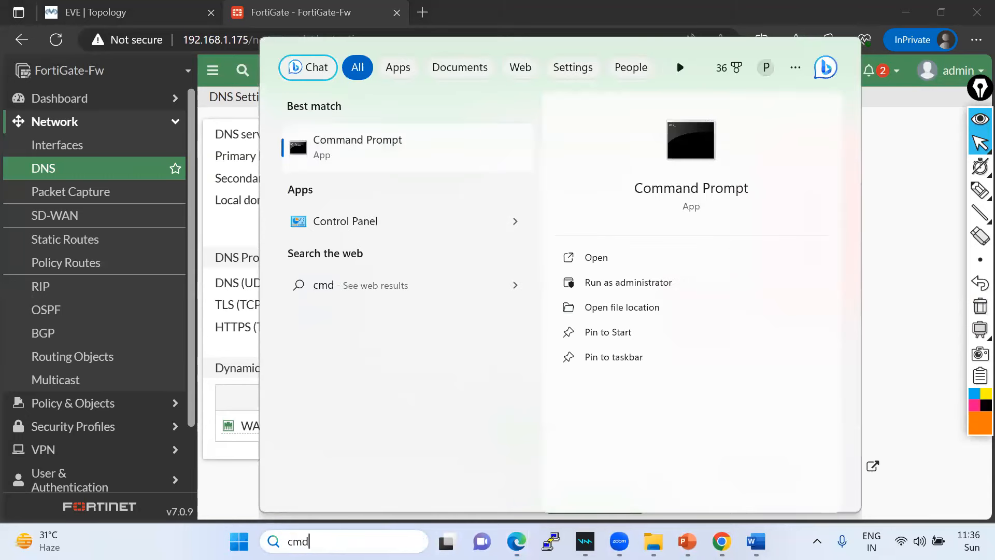
{"action": "key", "text": "Return"}
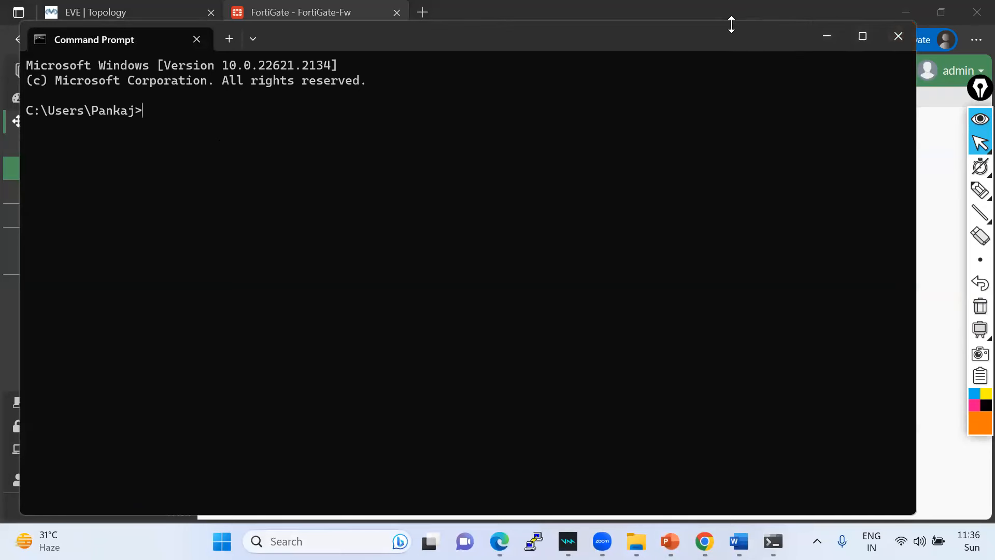
{"action": "left_click_drag", "start_coordinate": [731, 25], "coordinate": [732, 156]}
{"action": "type", "text": "ping "}
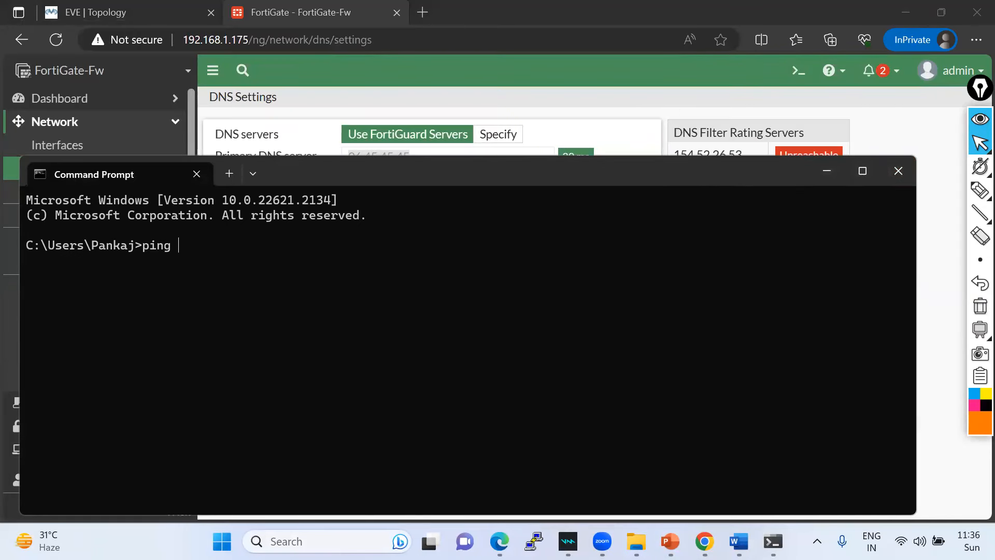
{"action": "type", "text": "96.45.45.45"}
{"action": "key", "text": "Return"}
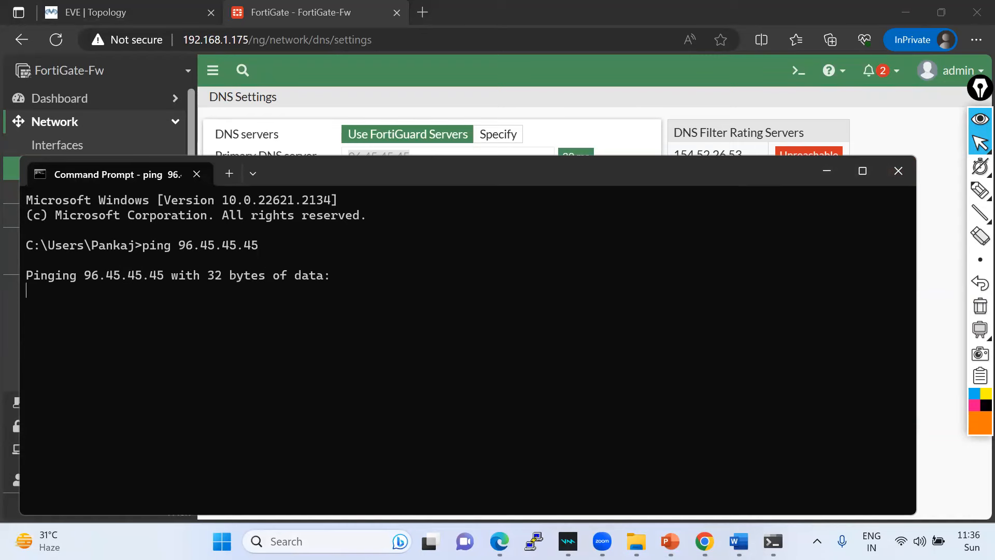
{"action": "left_click", "coordinate": [897, 171]}
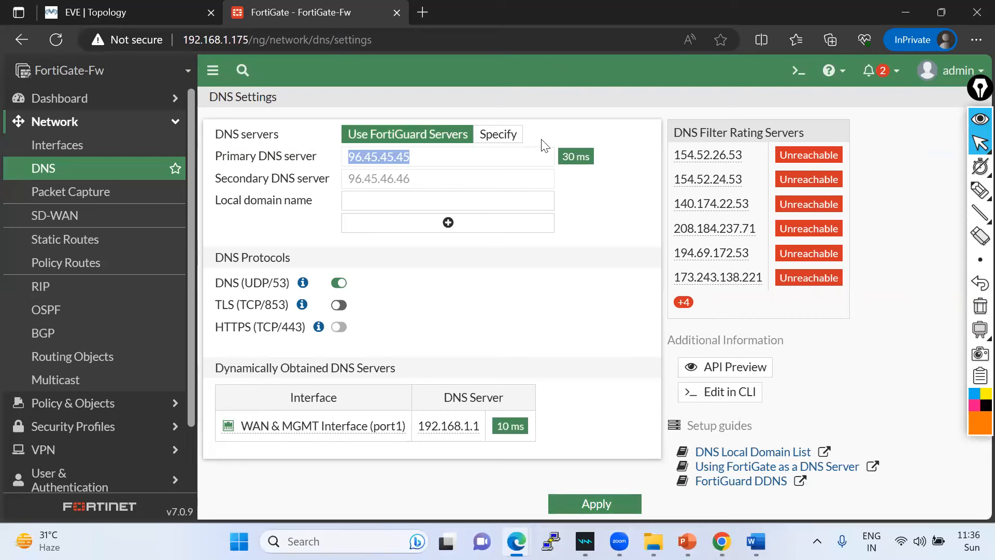
{"action": "key", "text": "super"}
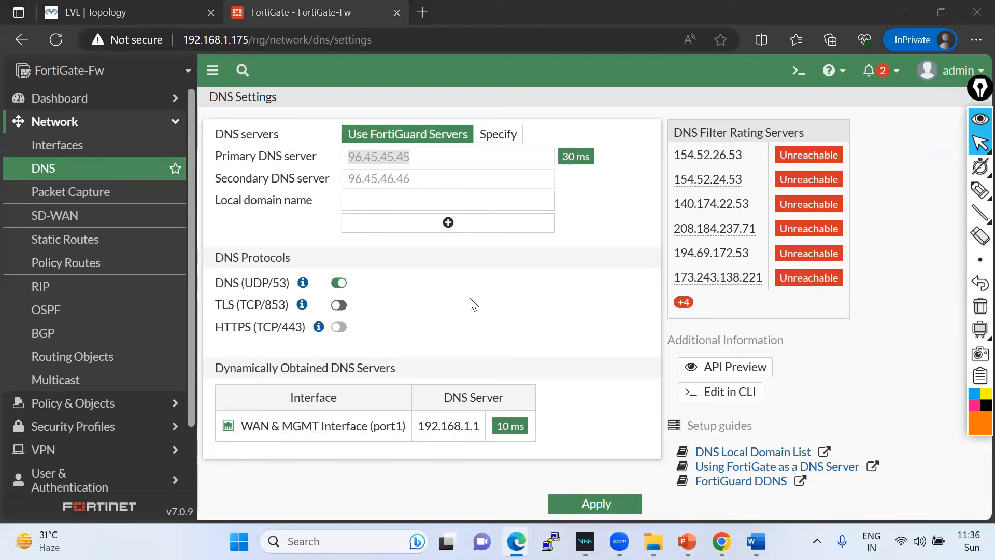
- Set custom DNS servers 8.8.8.8 primary and 1.1.1.1 secondary and apply
{"action": "left_click", "coordinate": [496, 134]}
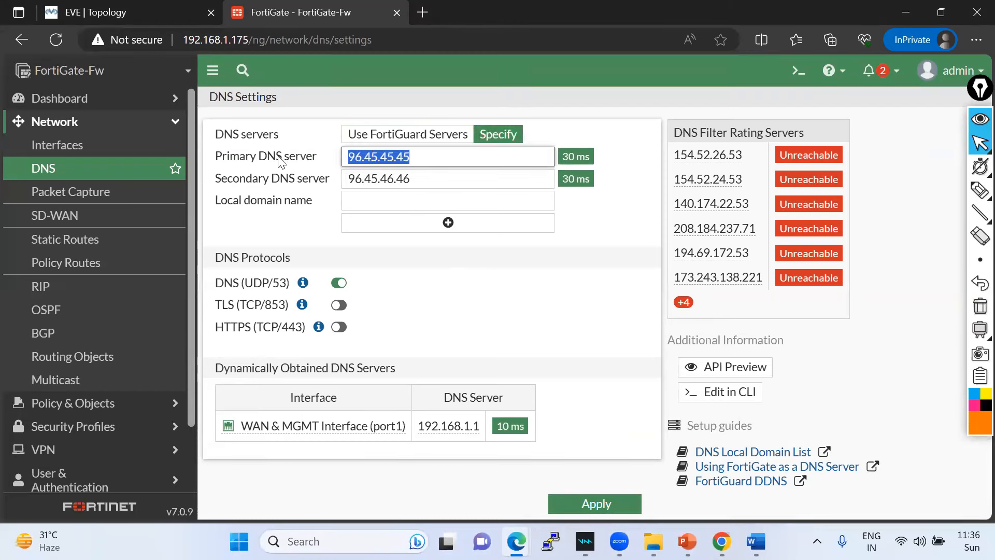
{"action": "type", "text": "8.8.8.8"}
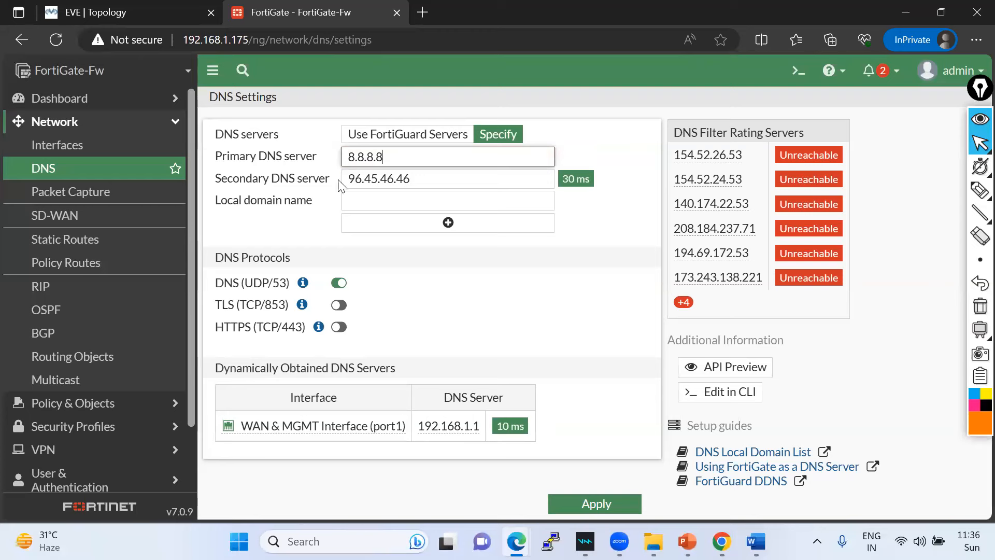
{"action": "left_click_drag", "start_coordinate": [454, 185], "coordinate": [250, 184]}
{"action": "type", "text": "1.1.1.1"}
{"action": "left_click", "coordinate": [590, 505]}
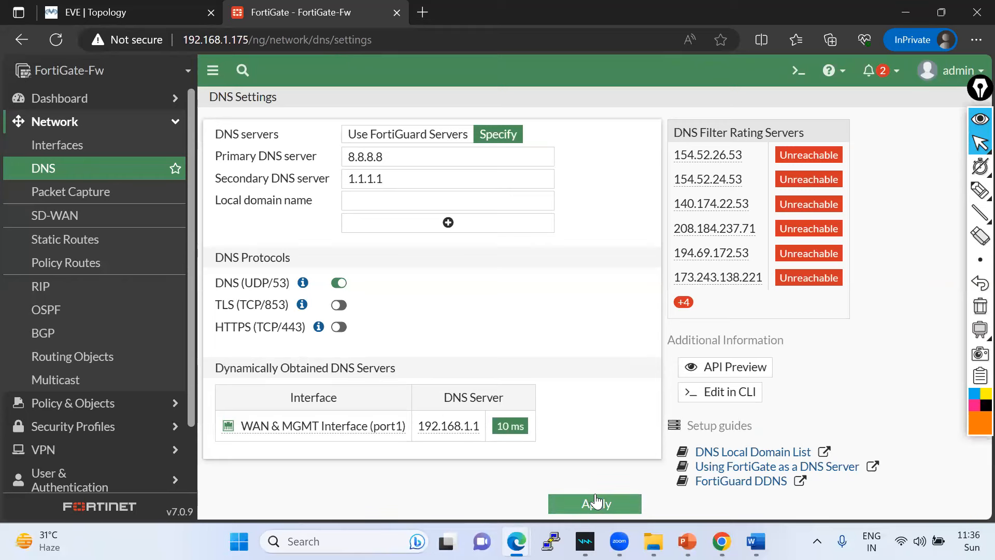
{"action": "left_click", "coordinate": [596, 503]}
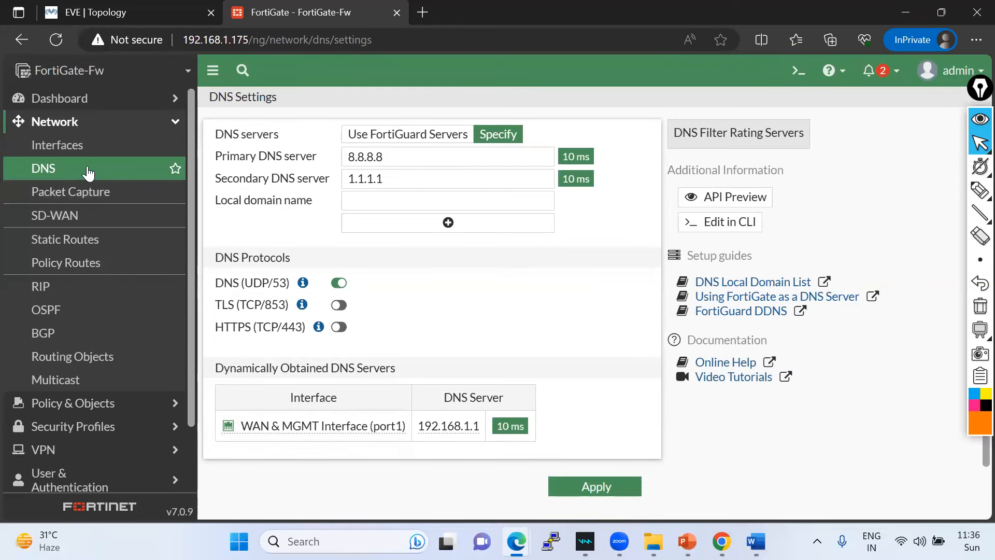
- Review the Network > Interfaces list, then go back to the EVE lab topology
{"action": "left_click", "coordinate": [55, 127]}
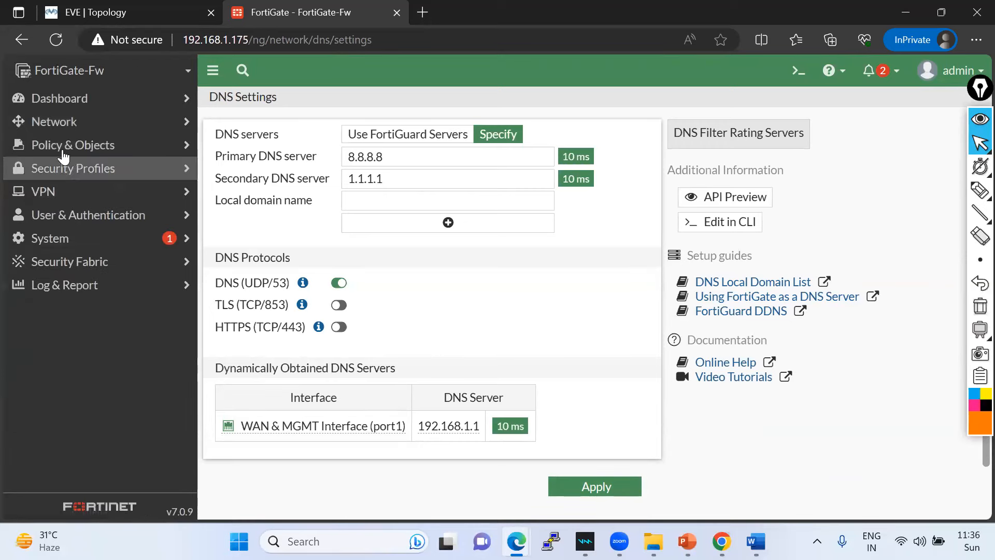
{"action": "left_click", "coordinate": [67, 124]}
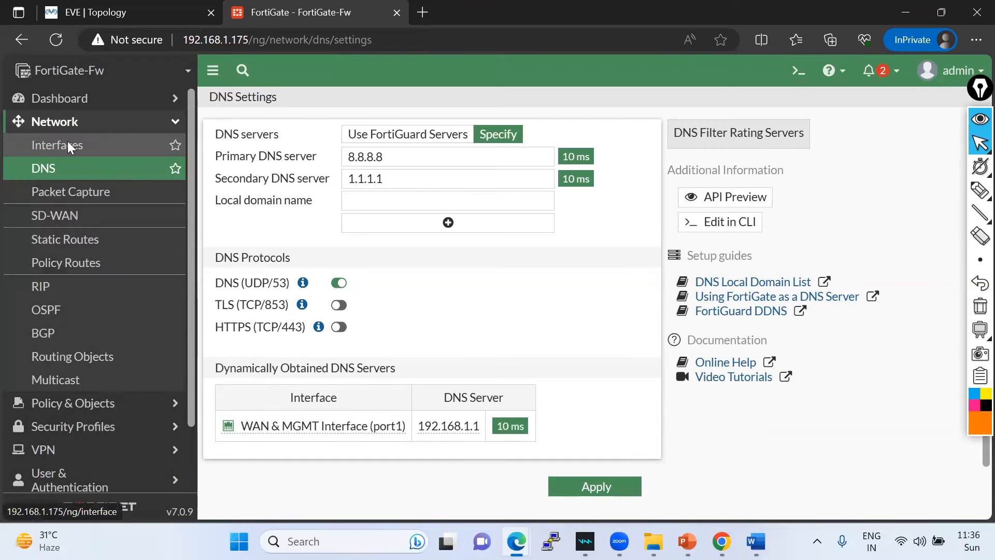
{"action": "left_click", "coordinate": [67, 142]}
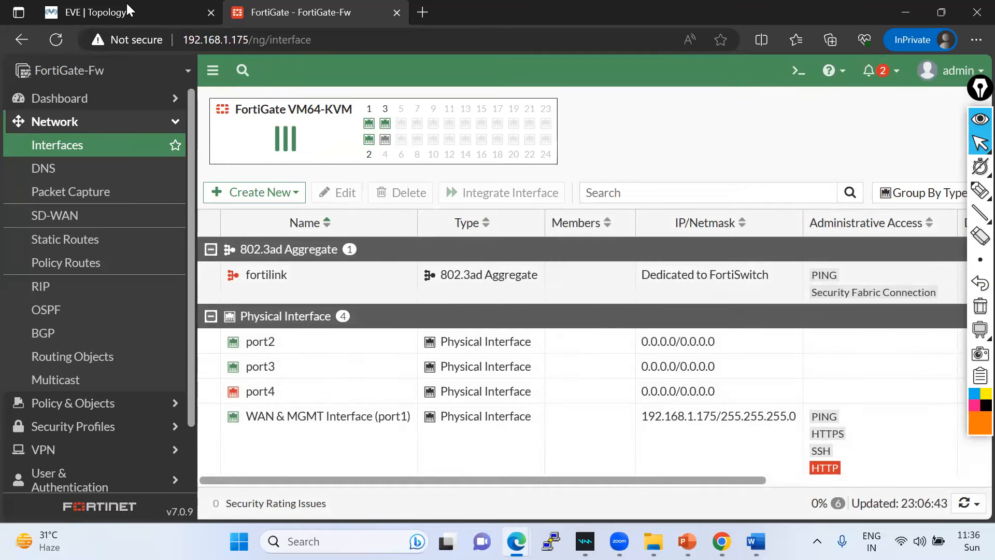
{"action": "left_click", "coordinate": [108, 13]}
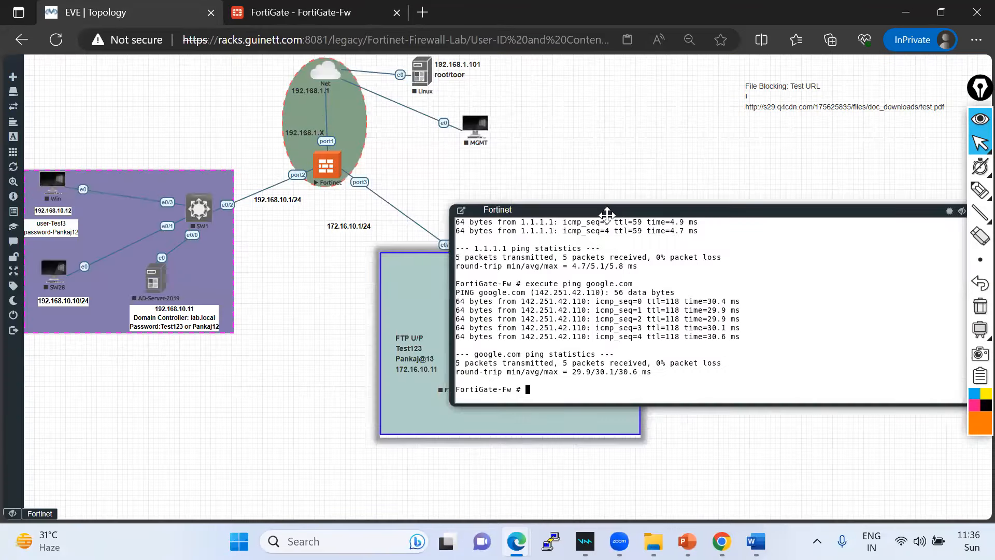
- Move the Fortinet console aside and open SW2's console in privileged mode with 'en'
{"action": "left_click_drag", "start_coordinate": [604, 210], "coordinate": [566, 44]}
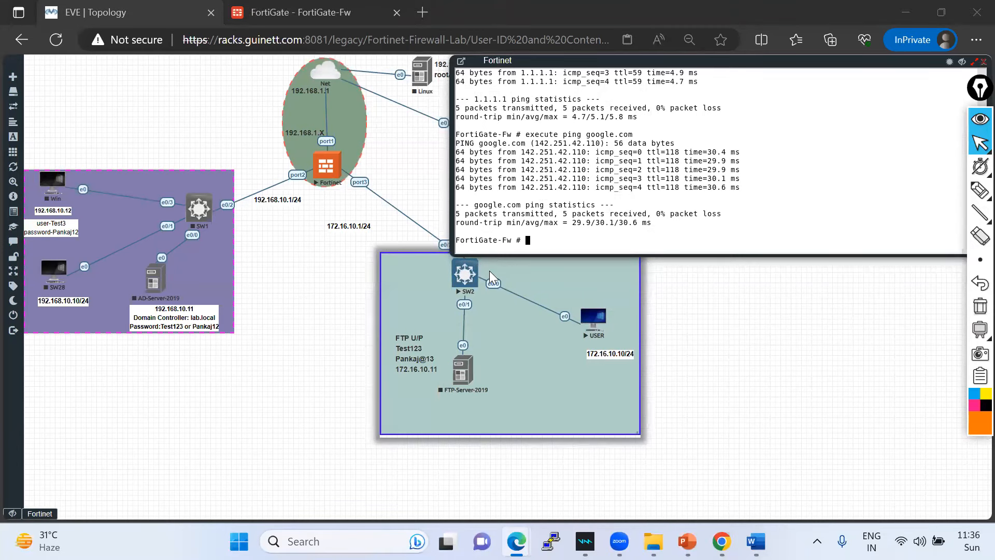
{"action": "left_click_drag", "start_coordinate": [526, 60], "coordinate": [612, 29]}
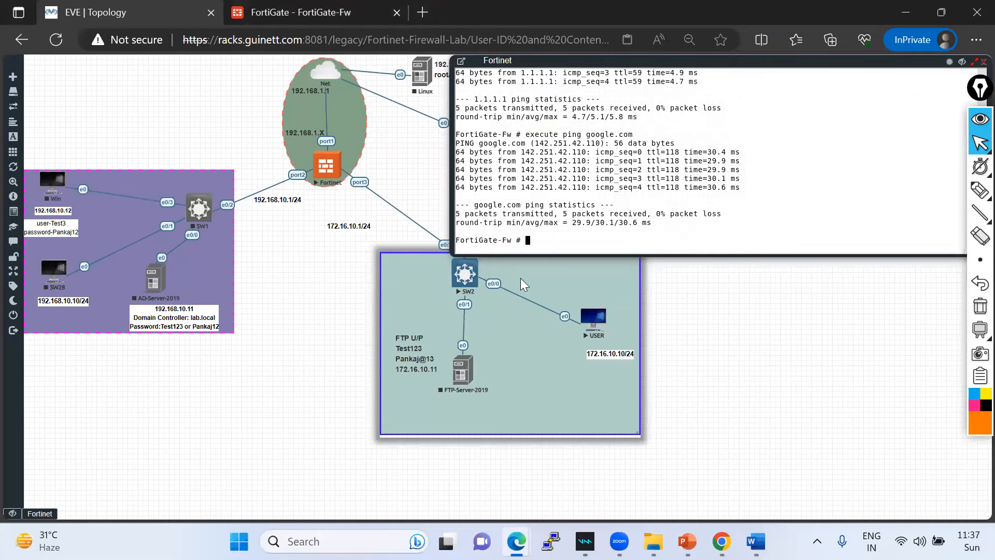
{"action": "left_click", "coordinate": [464, 274]}
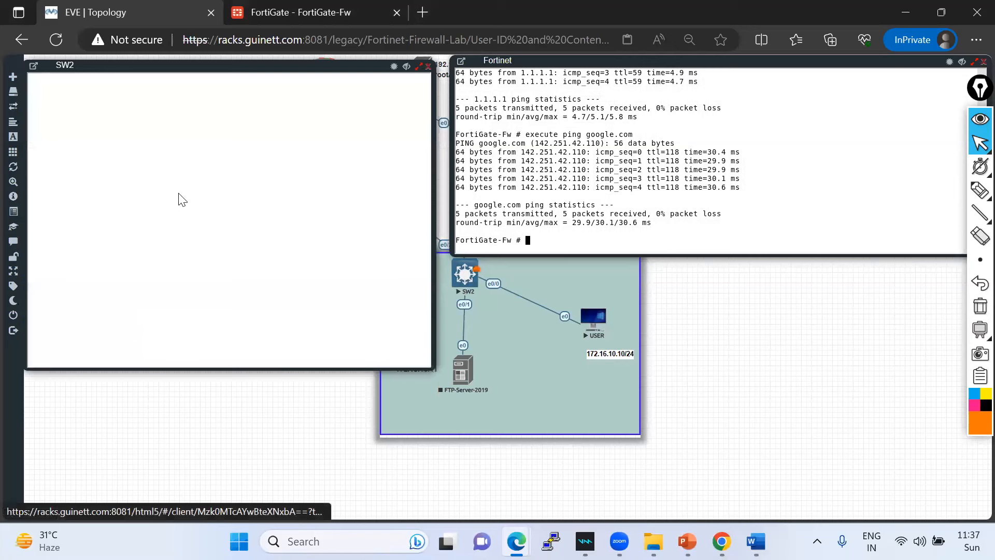
{"action": "key", "text": "Return"}
{"action": "key", "text": "Return"}
{"action": "key", "text": "Return"}
{"action": "key", "text": "Return"}
{"action": "key", "text": "Return"}
{"action": "key", "text": "Return"}
{"action": "key", "text": "Return"}
{"action": "key", "text": "Return"}
{"action": "key", "text": "Return"}
{"action": "type", "text": "en"}
{"action": "key", "text": "Return"}
{"action": "key", "text": "Return"}
{"action": "key", "text": "Return"}
- Run 'show vlan brief' on SW2, confirm Et0/0–Et0/3 are in VLAN 1, and close its console
{"action": "type", "text": "sh vlan bri"}
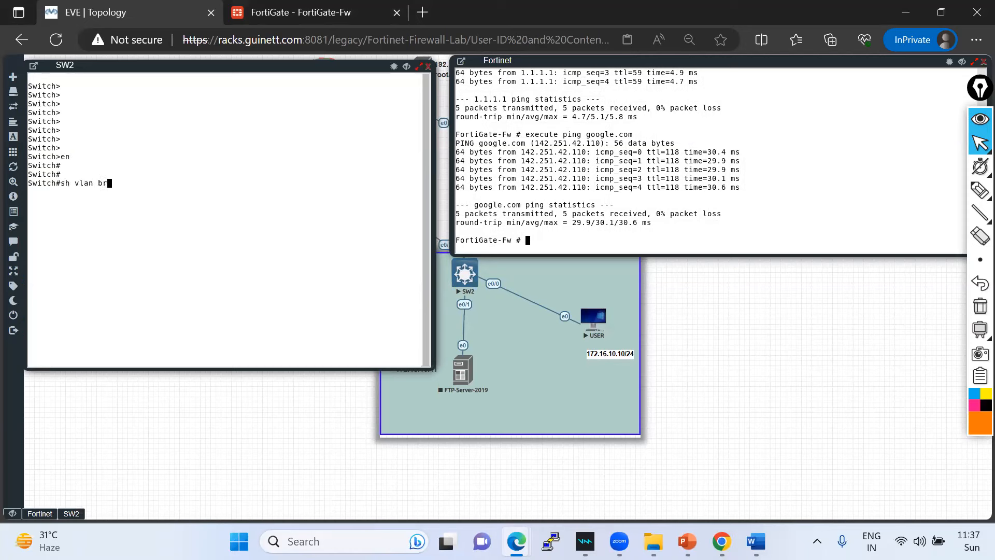
{"action": "key", "text": "Tab"}
{"action": "key", "text": "Return"}
{"action": "left_click_drag", "start_coordinate": [33, 227], "coordinate": [366, 236]}
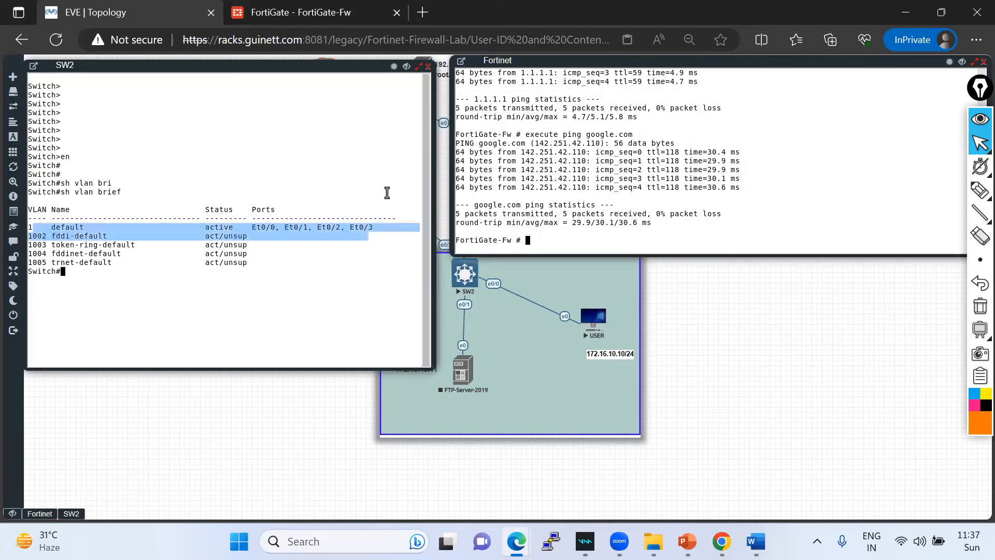
{"action": "left_click", "coordinate": [428, 66]}
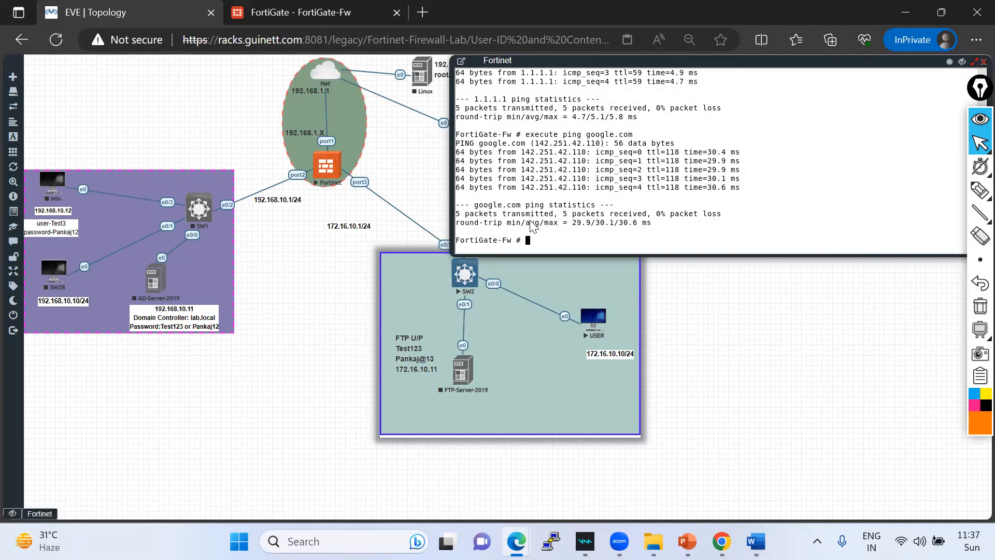
{"action": "left_click", "coordinate": [324, 23]}
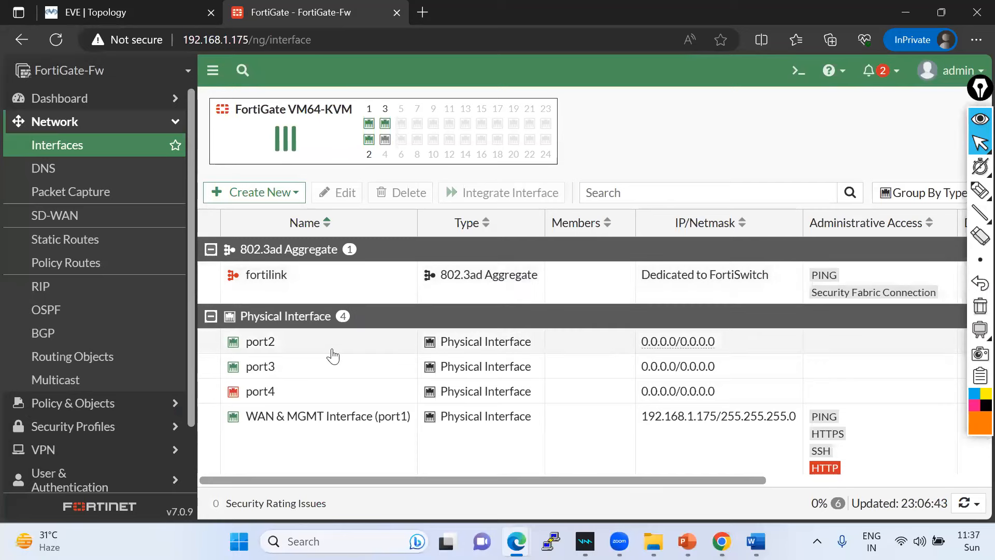
- Open port3's settings from the FortiGate interface list
{"action": "mouse_move", "coordinate": [266, 371]}
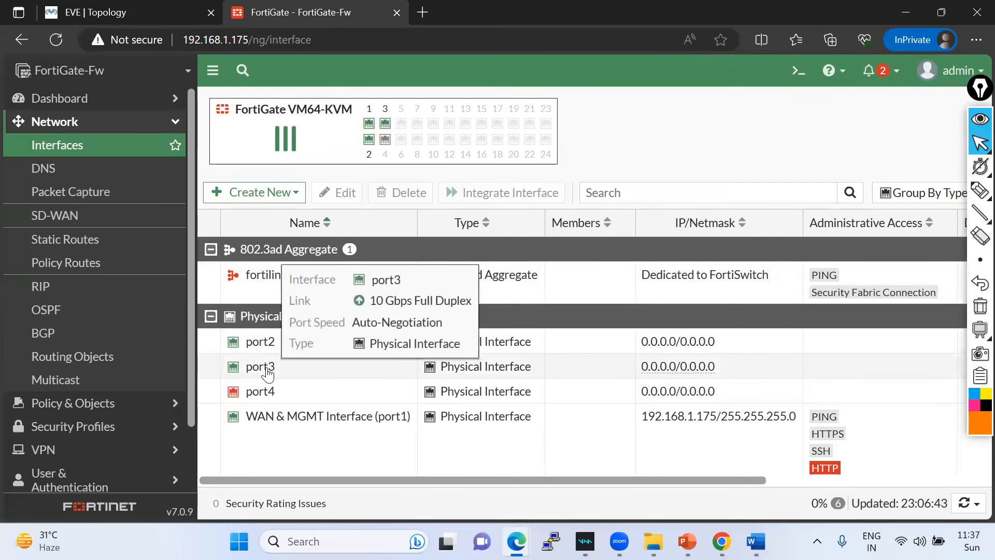
{"action": "left_click", "coordinate": [266, 372]}
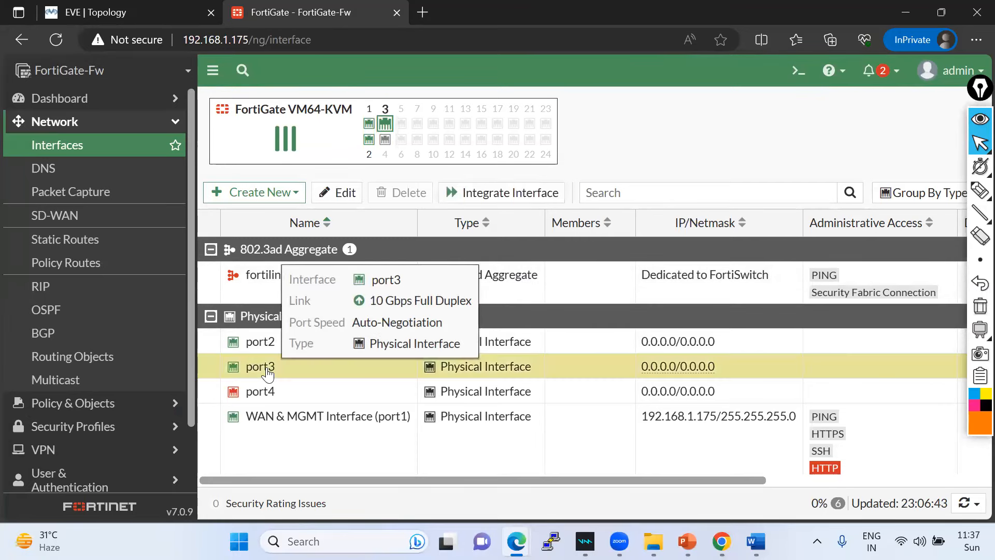
{"action": "double_click", "coordinate": [267, 373]}
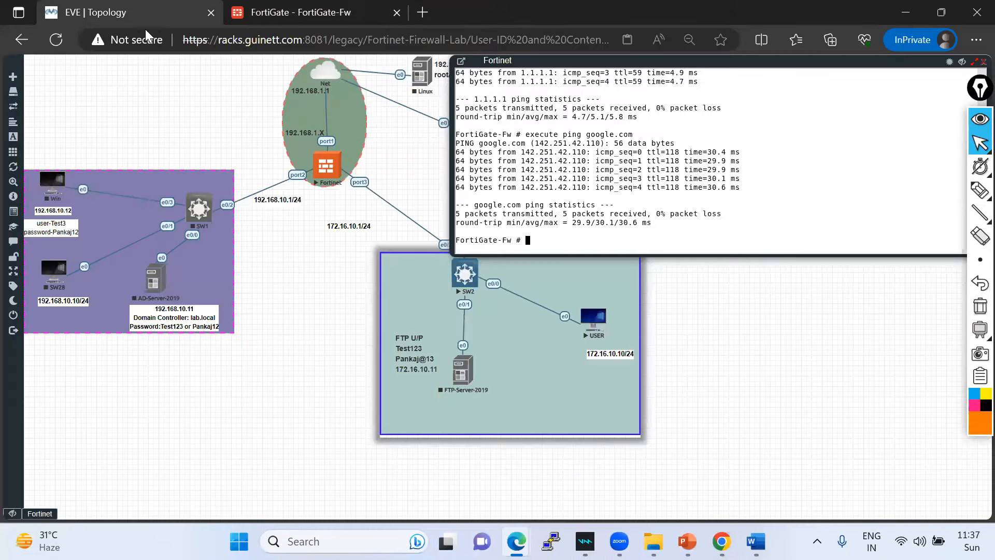
{"action": "left_click", "coordinate": [133, 13]}
{"action": "left_click", "coordinate": [305, 13]}
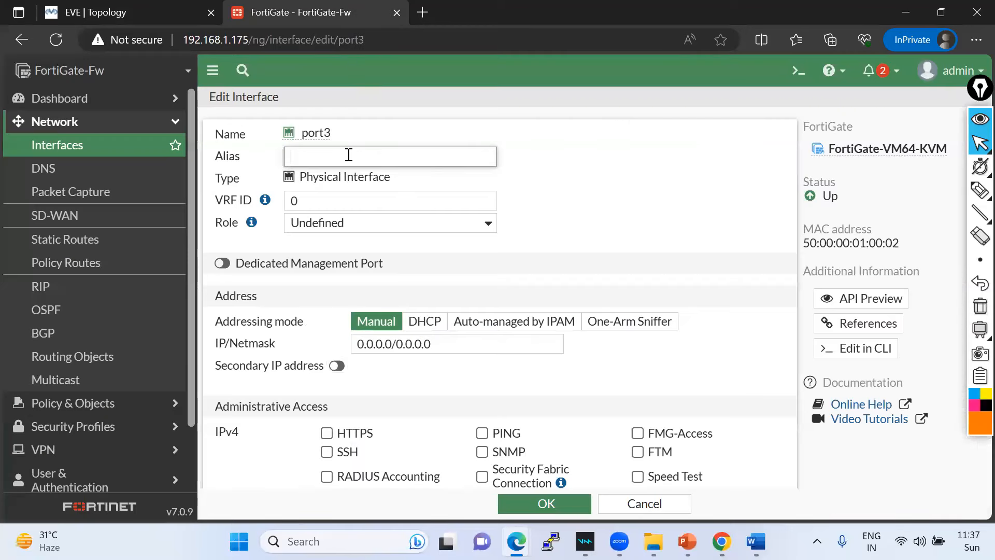
- Give port3 the alias 'LAN Interface', dropping the subnet suffix first typed
{"action": "type", "text": "LAN Interface-172"}
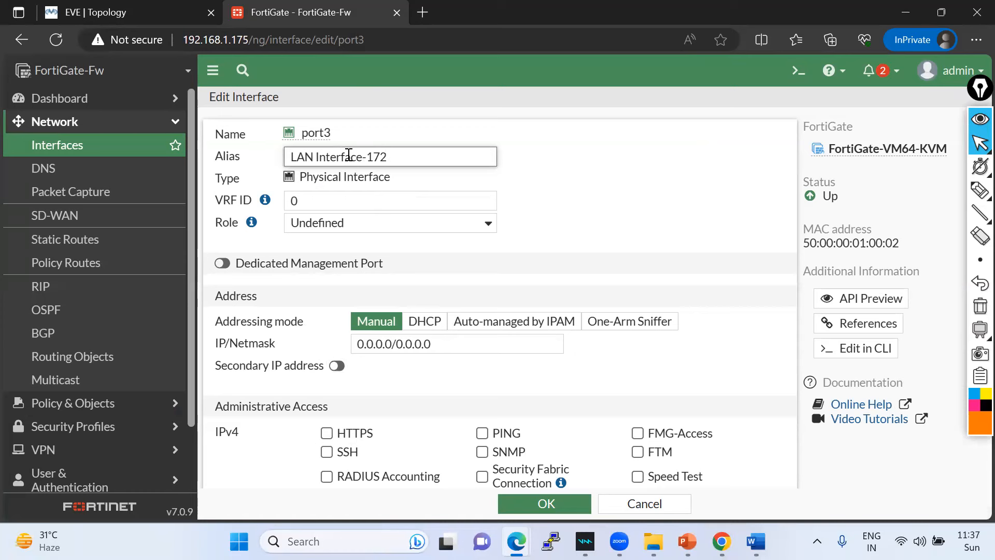
{"action": "type", "text": ".16.10.0/24"}
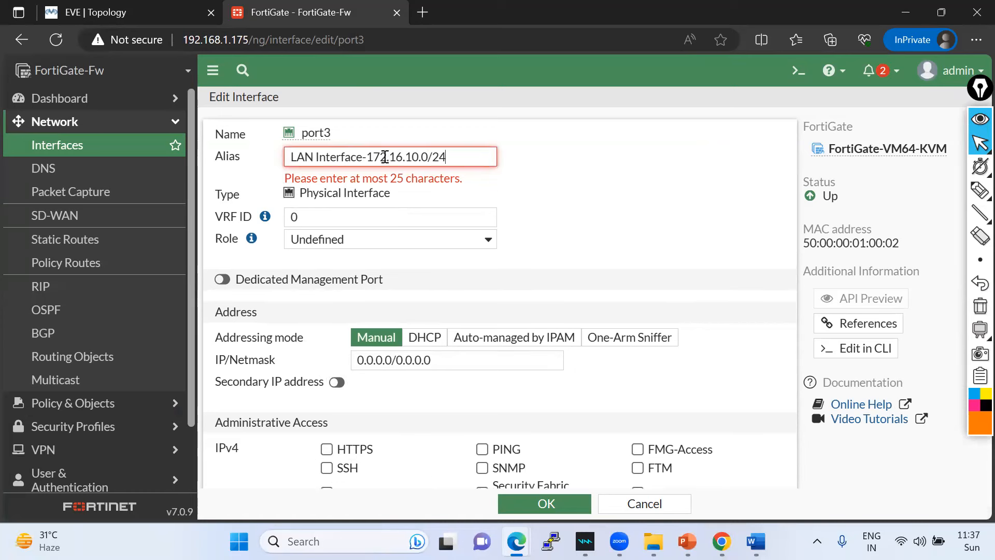
{"action": "left_click_drag", "start_coordinate": [445, 157], "coordinate": [371, 156]}
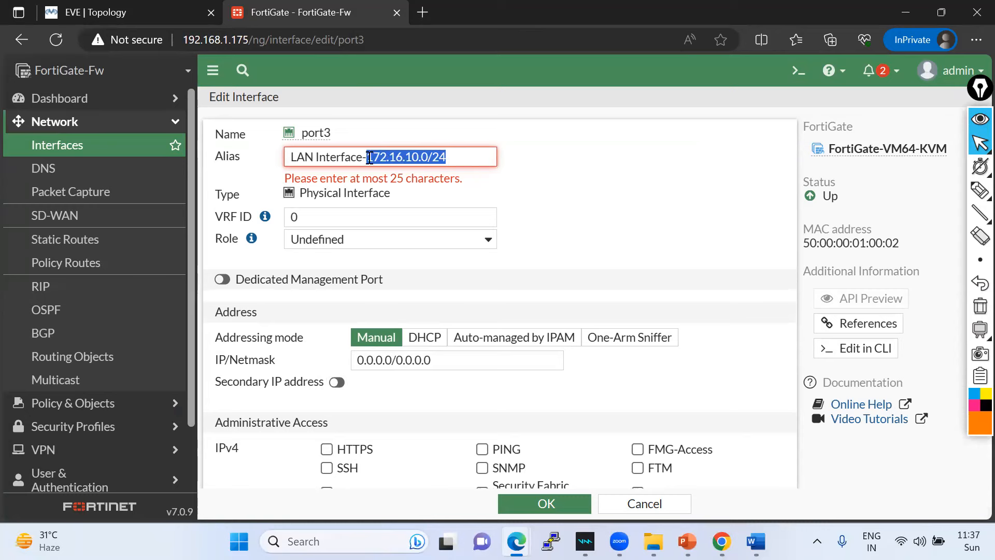
{"action": "key", "text": "BackSpace"}
{"action": "key", "text": "BackSpace"}
{"action": "left_click", "coordinate": [95, 11]}
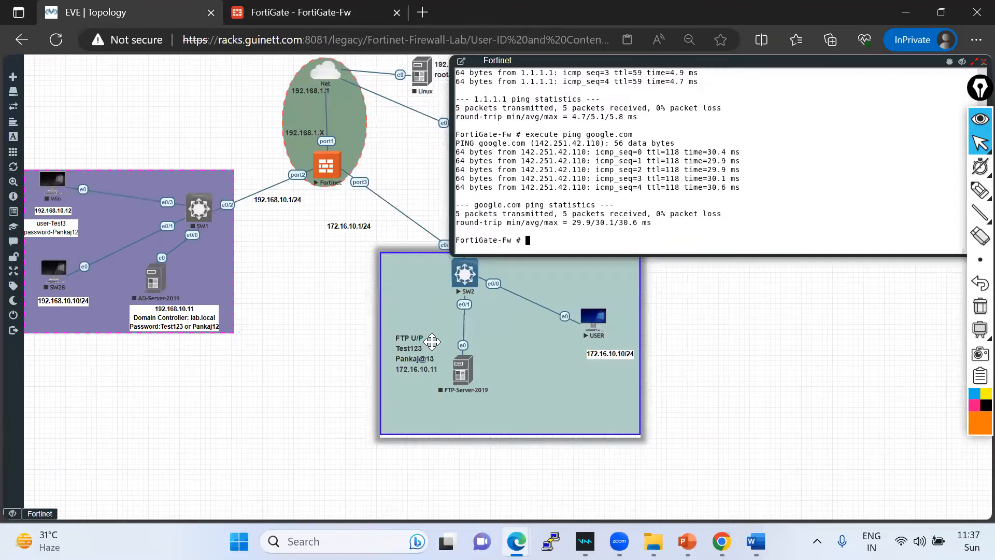
{"action": "left_click", "coordinate": [325, 25]}
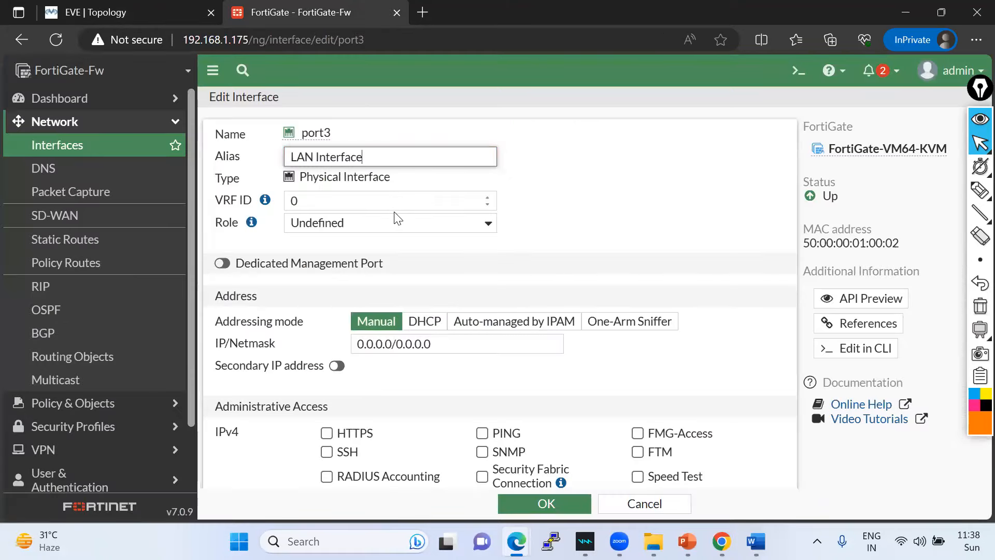
- Check the interface Role list and leave port3's role unchanged
{"action": "left_click", "coordinate": [395, 223]}
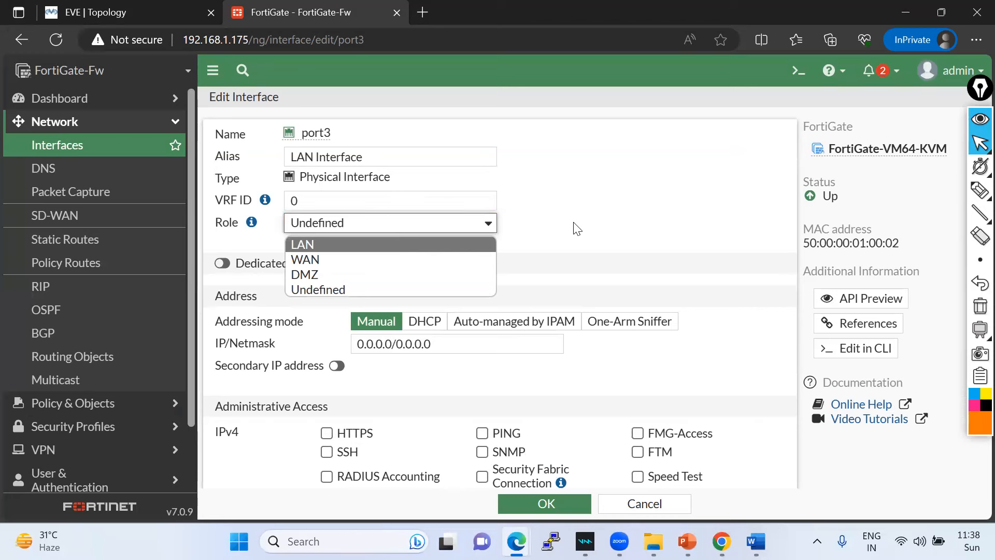
{"action": "left_click", "coordinate": [594, 200]}
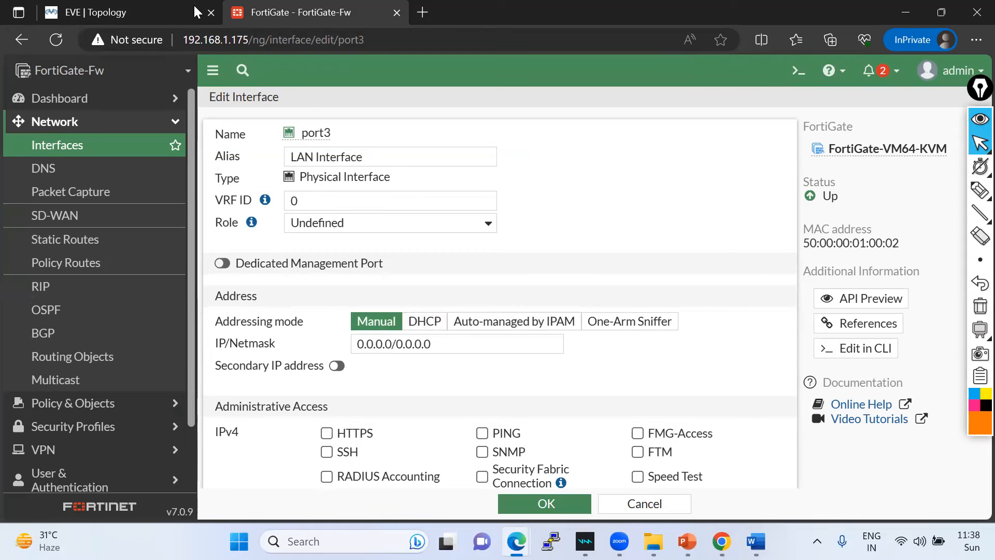
{"action": "left_click", "coordinate": [171, 14]}
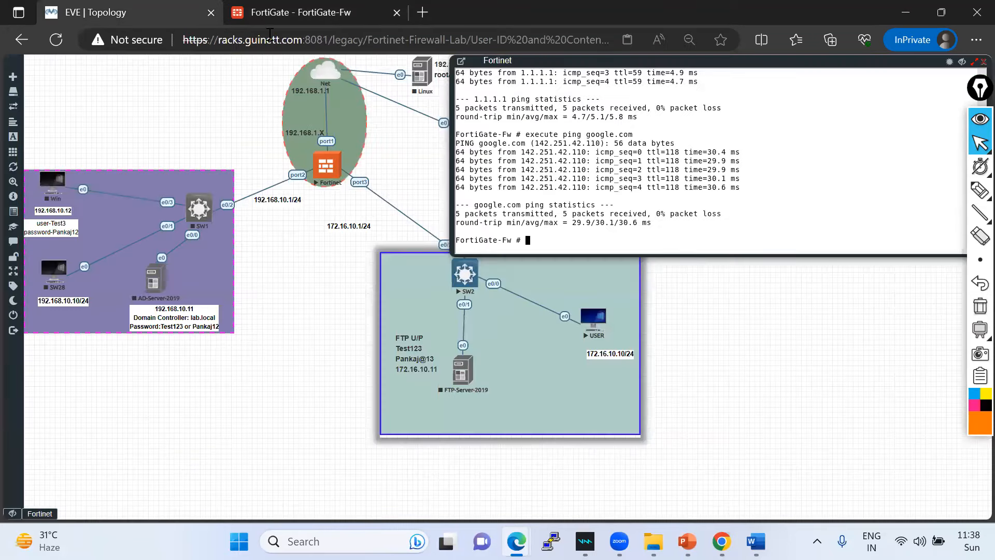
{"action": "left_click", "coordinate": [301, 13]}
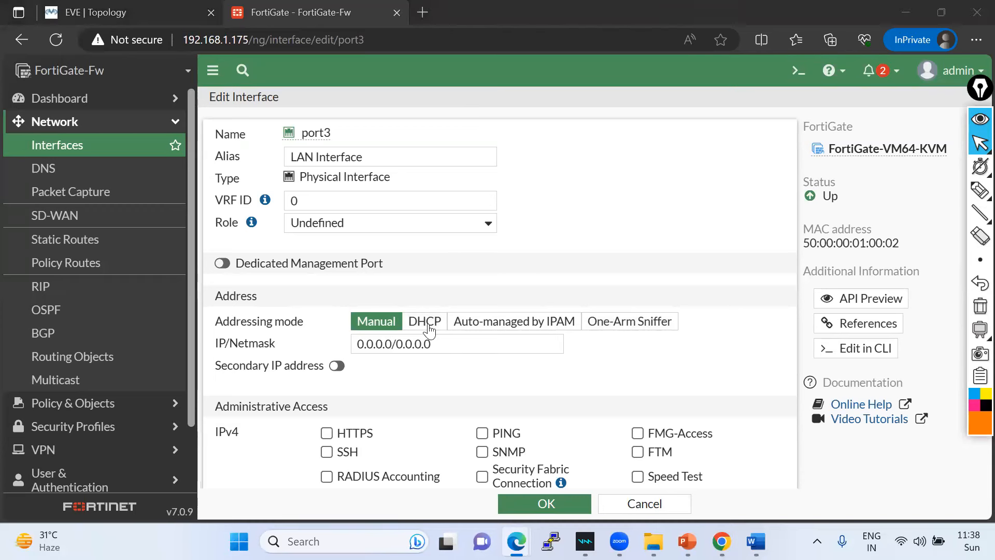
- Run 'show system interface' in the FortiGate console, then list interface names with '?'
{"action": "left_click", "coordinate": [161, 12]}
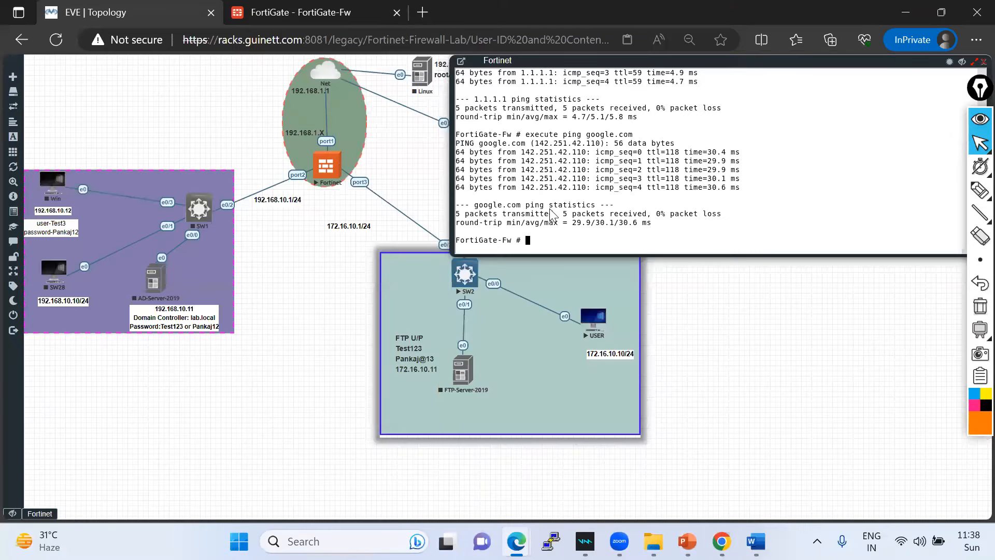
{"action": "type", "text": "show system interface"}
{"action": "key", "text": "Return"}
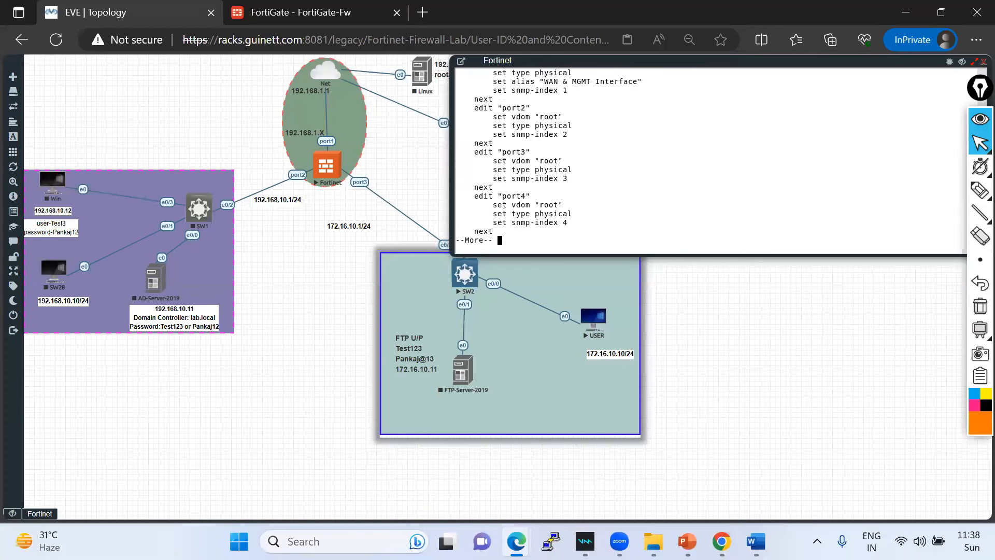
{"action": "key", "text": "ctrl+c"}
{"action": "key", "text": "Up"}
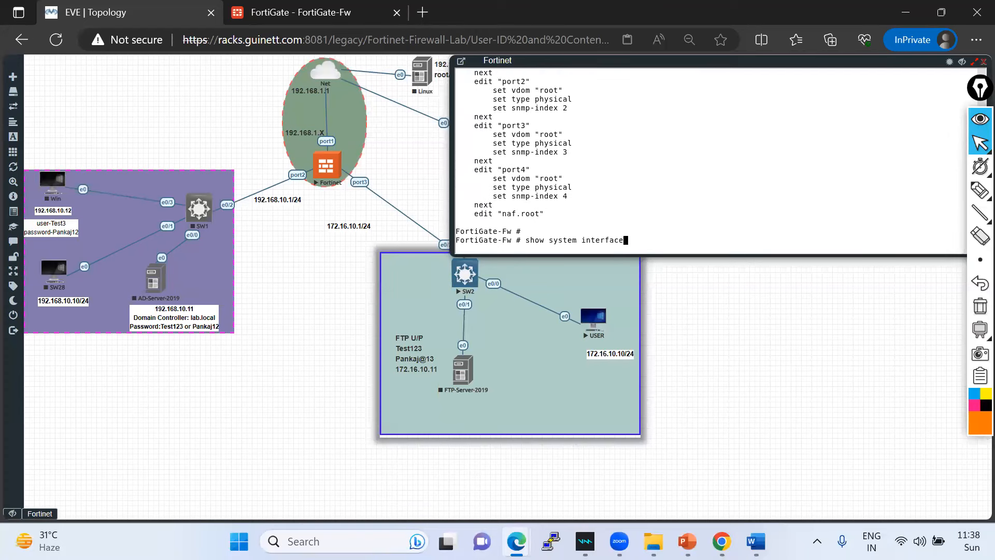
{"action": "key", "text": "Return"}
{"action": "key", "text": "ctrl+c"}
{"action": "key", "text": "Up"}
{"action": "key", "text": "question"}
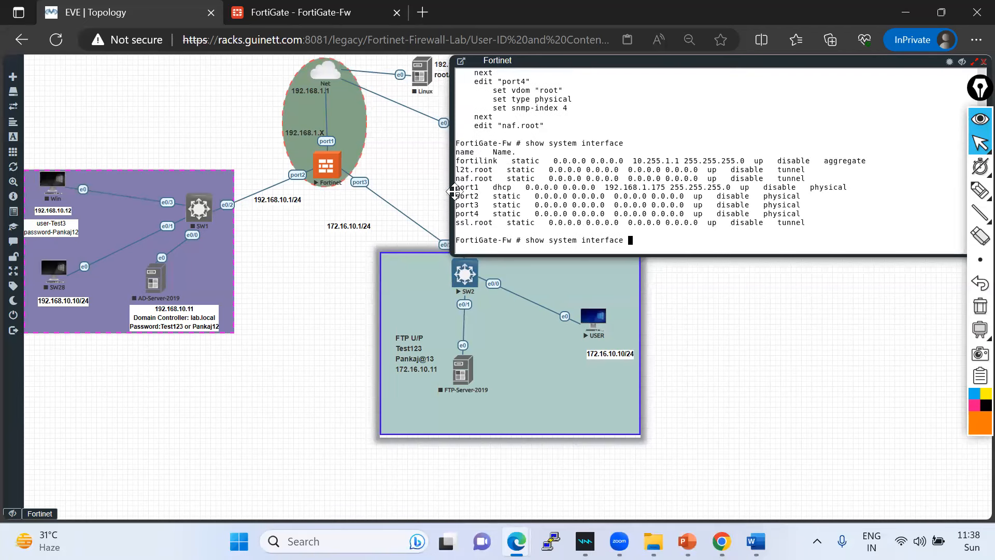
- Highlight the port3 and port1 rows and move the 172.16.10.1/24 label beside port3
{"action": "left_click_drag", "start_coordinate": [456, 205], "coordinate": [515, 204]}
{"action": "left_click_drag", "start_coordinate": [458, 184], "coordinate": [529, 186]}
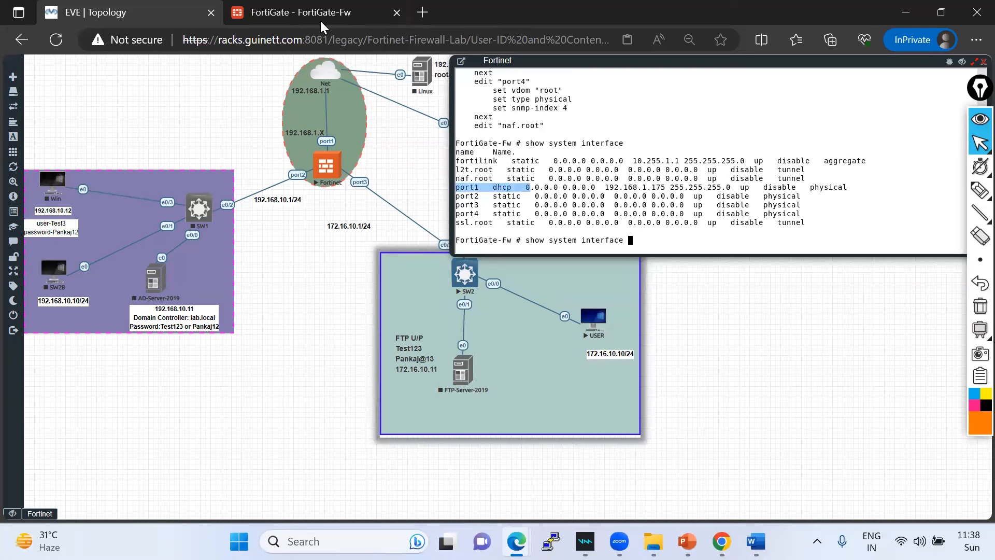
{"action": "left_click_drag", "start_coordinate": [353, 229], "coordinate": [357, 203]}
{"action": "left_click", "coordinate": [333, 19]}
- Replace port3's 0.0.0.0/0.0.0.0 address with 172.16.10.1/24
{"action": "left_click_drag", "start_coordinate": [442, 344], "coordinate": [346, 342]}
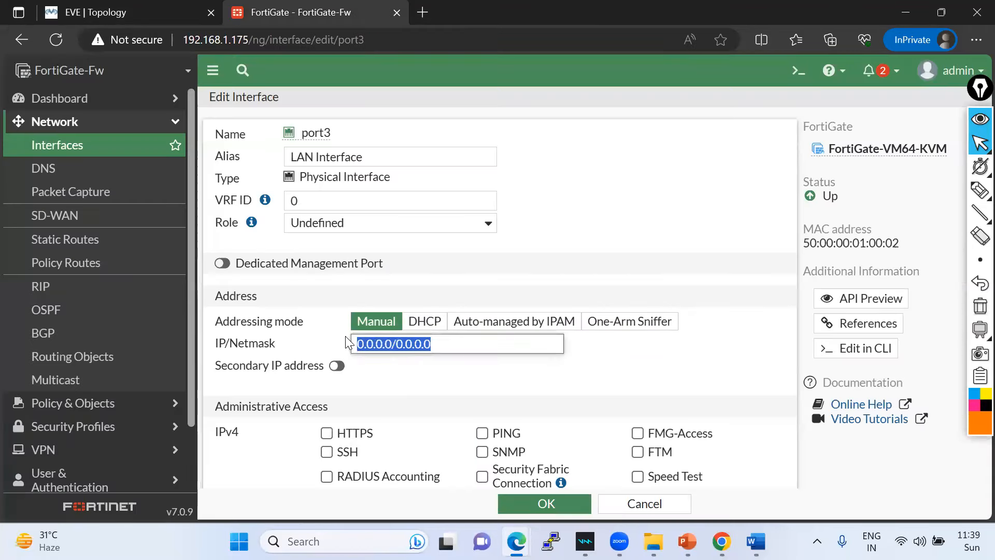
{"action": "type", "text": "172.16.10.1/24"}
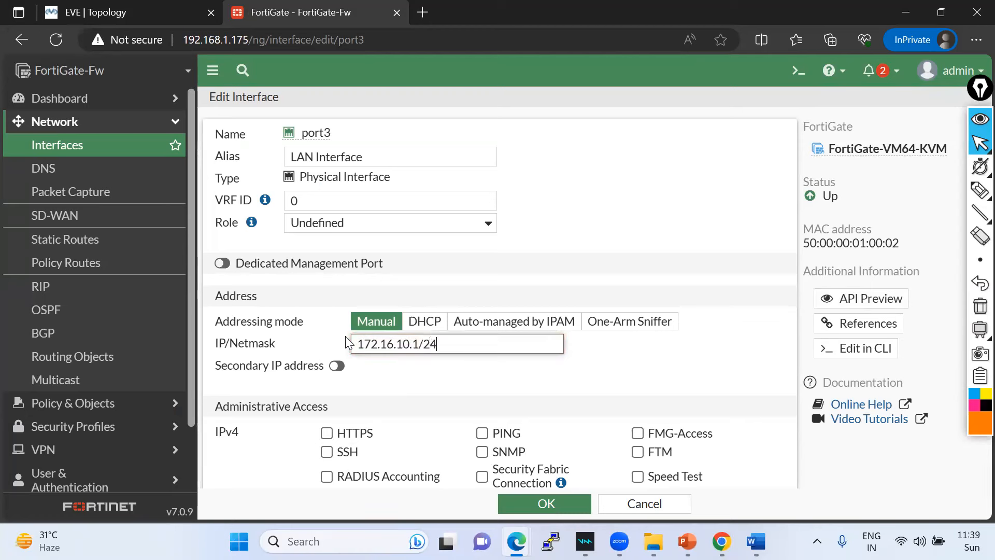
{"action": "left_click", "coordinate": [446, 395]}
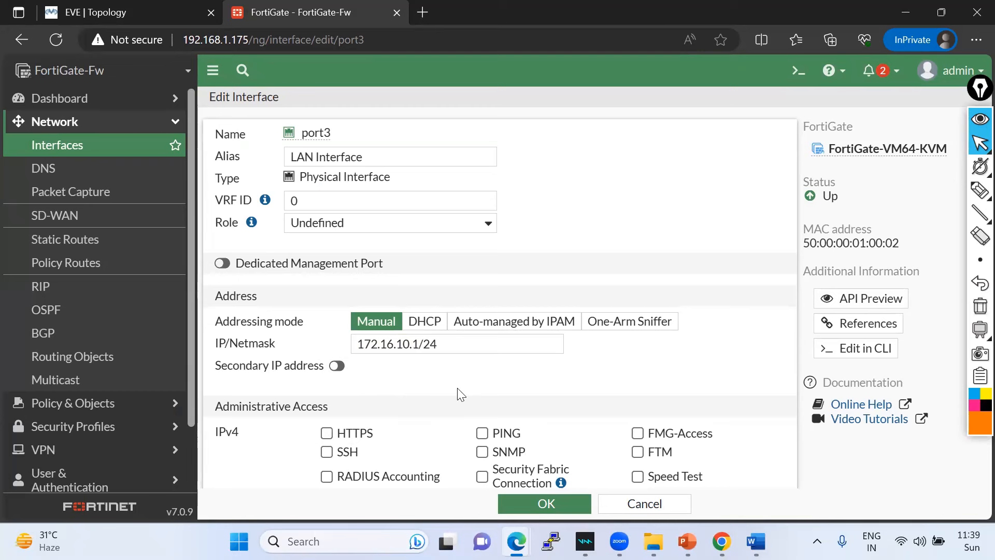
- Allow HTTPS, SSH and PING administrative access on port3 and save the interface
{"action": "scroll", "coordinate": [459, 395], "scroll_direction": "down", "scroll_amount": 2}
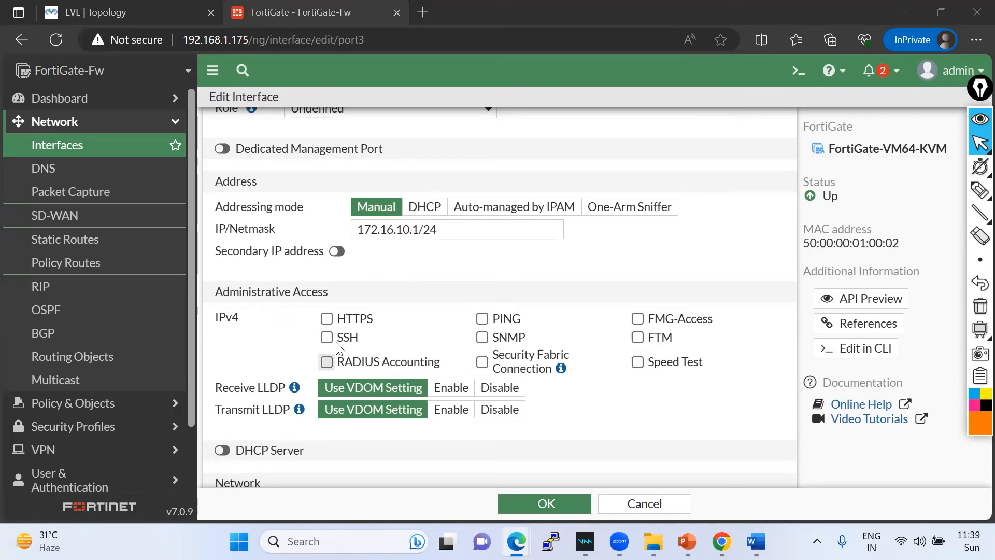
{"action": "left_click", "coordinate": [327, 319]}
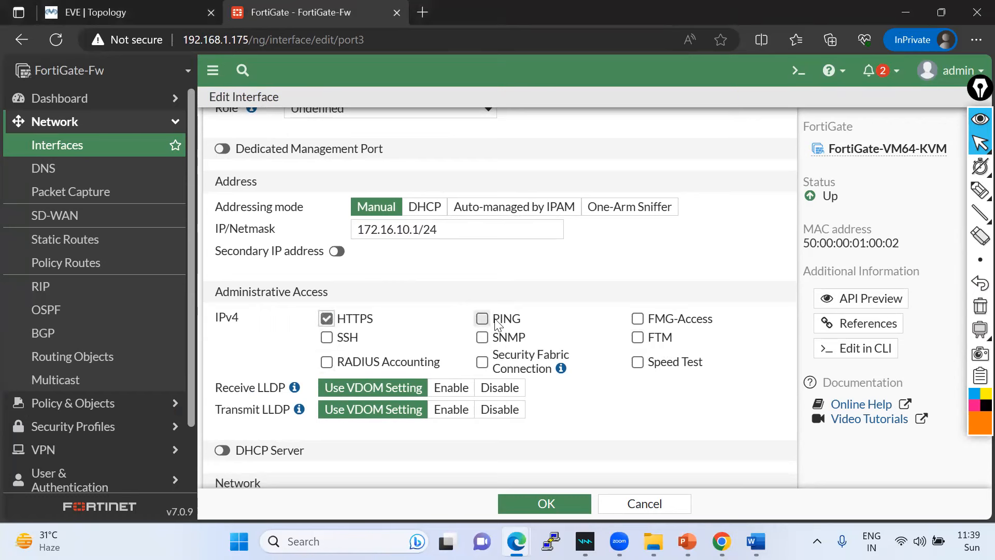
{"action": "left_click", "coordinate": [326, 337]}
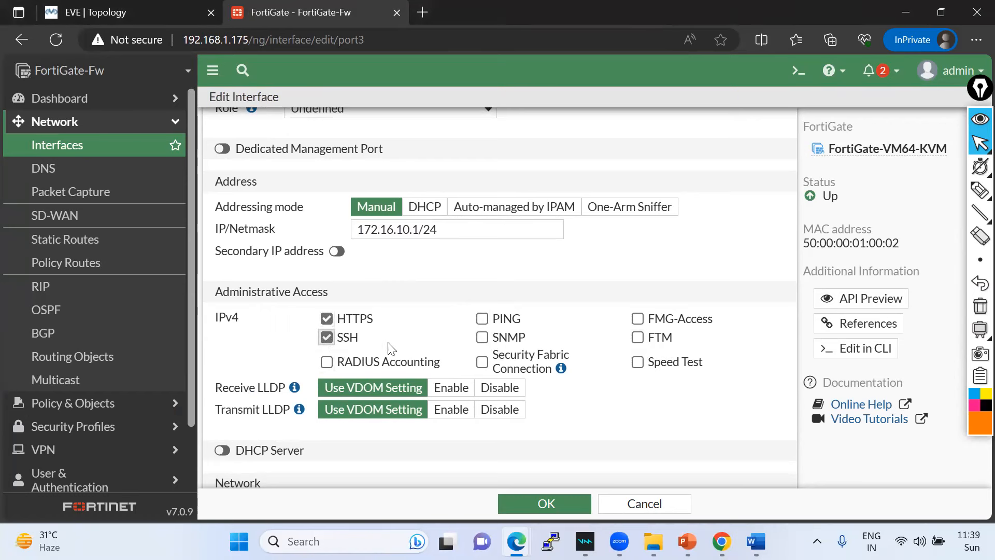
{"action": "left_click", "coordinate": [482, 318]}
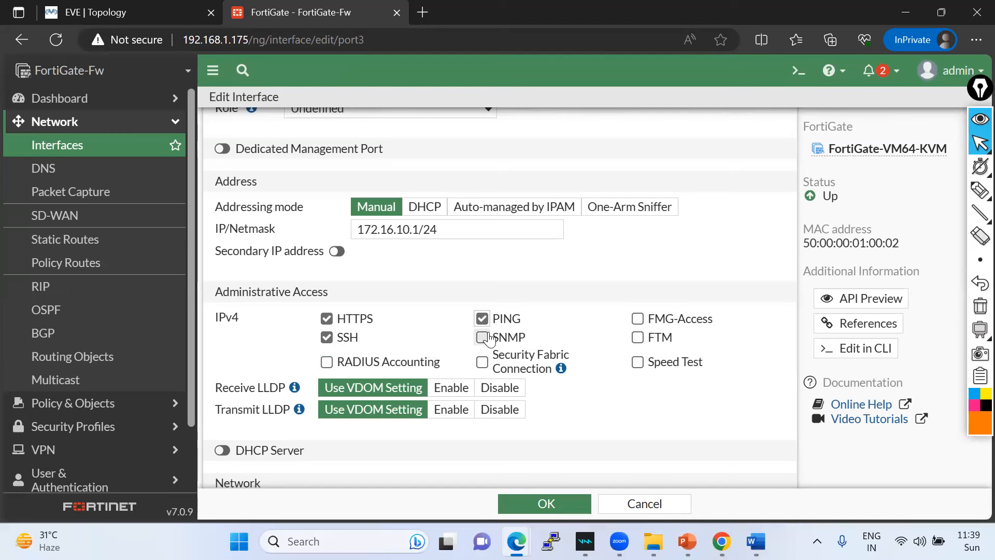
{"action": "scroll", "coordinate": [425, 370], "scroll_direction": "down", "scroll_amount": 2}
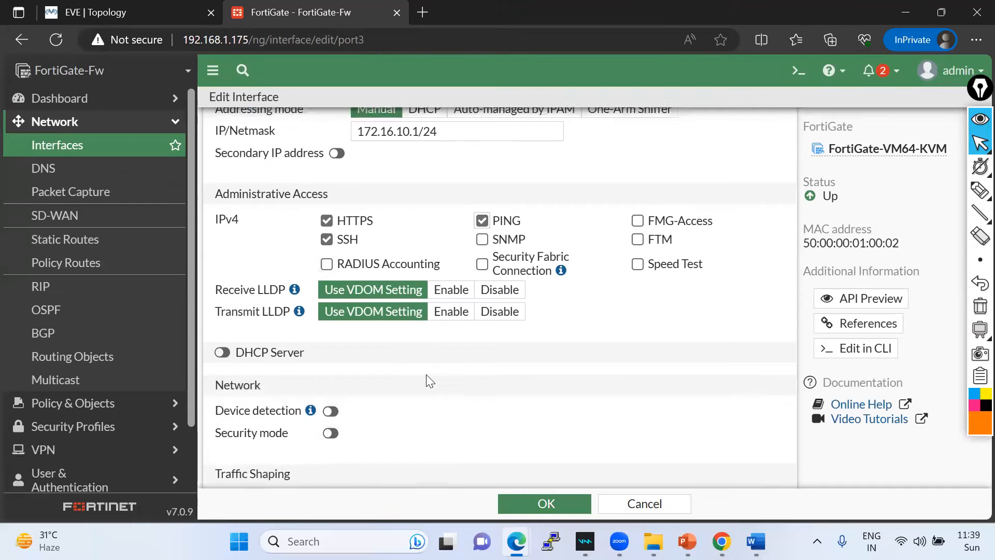
{"action": "scroll", "coordinate": [429, 395], "scroll_direction": "down", "scroll_amount": 2}
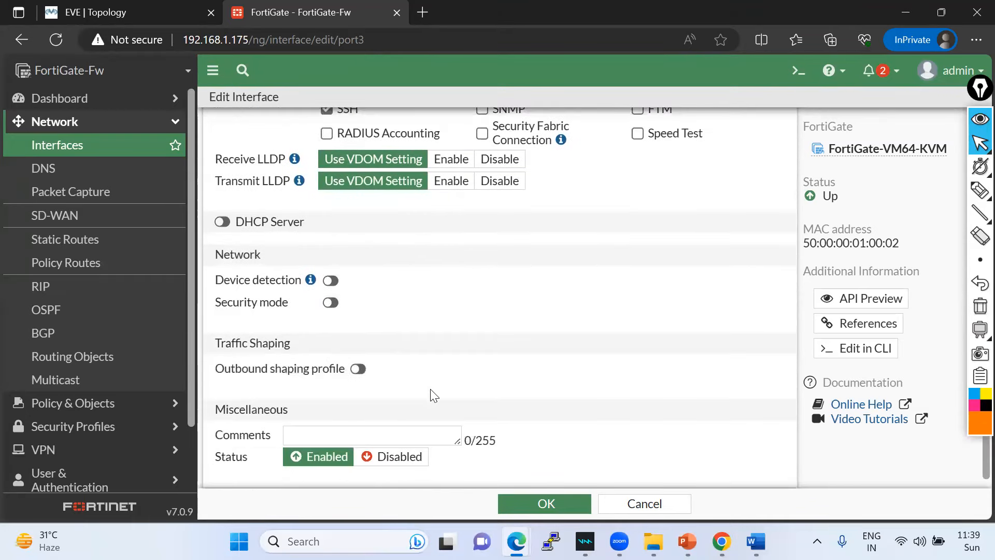
{"action": "scroll", "coordinate": [434, 415], "scroll_direction": "up", "scroll_amount": 3}
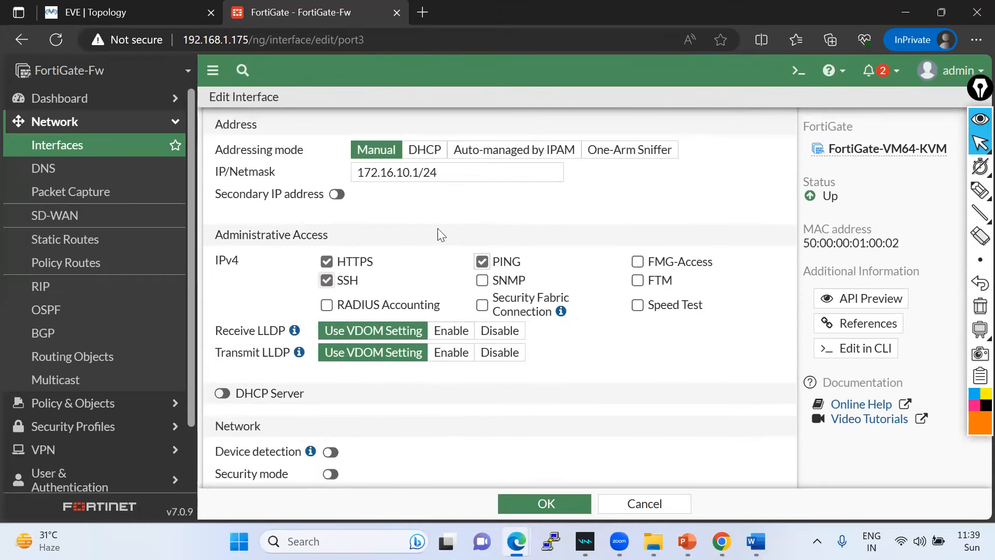
{"action": "left_click", "coordinate": [550, 501]}
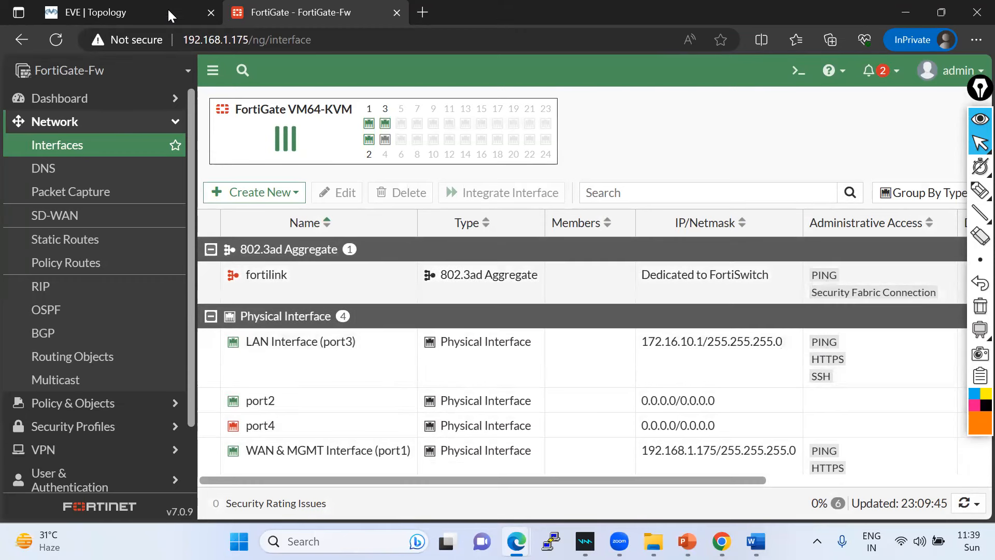
- Run 'show system interface port3' in the console and highlight its allowaccess line
{"action": "key", "text": "ctrl+Tab"}
{"action": "type", "text": "port3"}
{"action": "key", "text": "Return"}
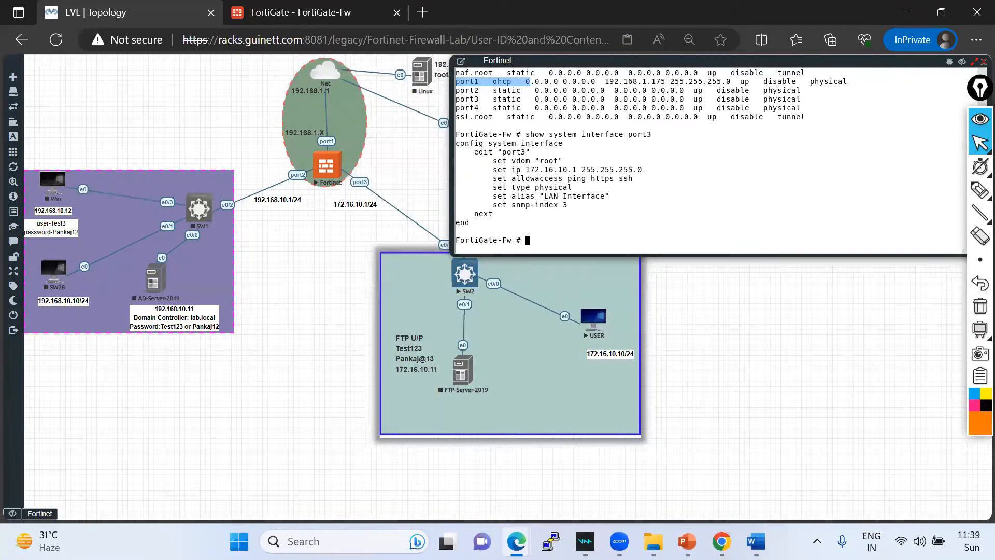
{"action": "left_click_drag", "start_coordinate": [637, 178], "coordinate": [494, 177]}
{"action": "left_click_drag", "start_coordinate": [591, 178], "coordinate": [620, 179]}
{"action": "left_click_drag", "start_coordinate": [457, 143], "coordinate": [583, 215]}
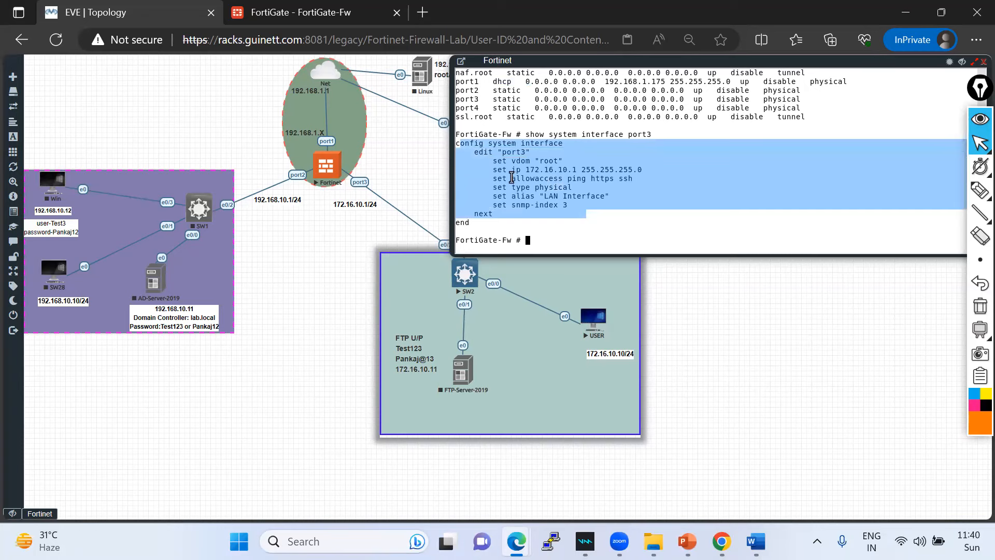
- Compare with the web interfaces list and re-highlight the ping, https, ssh access values
{"action": "left_click", "coordinate": [302, 15]}
{"action": "left_click", "coordinate": [111, 16]}
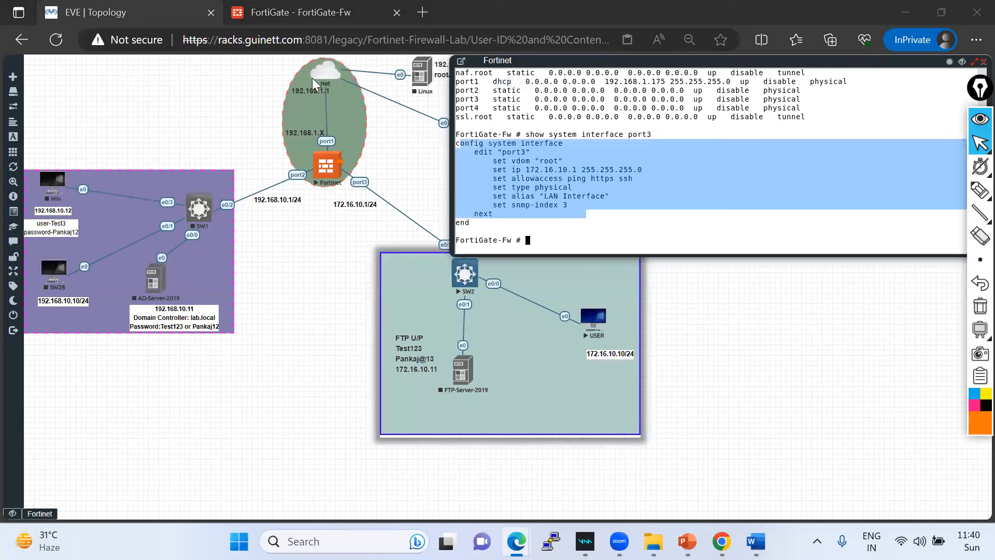
{"action": "left_click", "coordinate": [584, 182]}
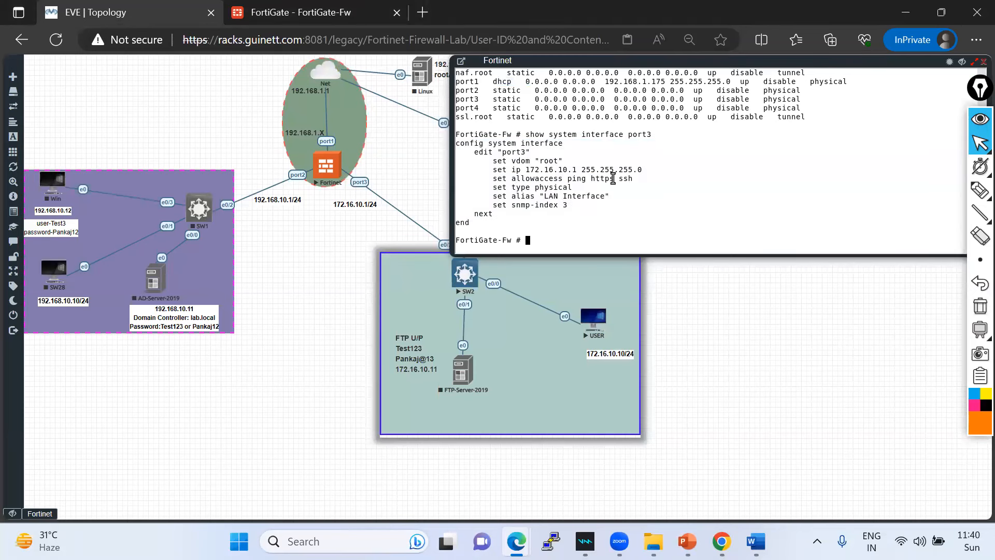
{"action": "left_click_drag", "start_coordinate": [642, 178], "coordinate": [569, 177]}
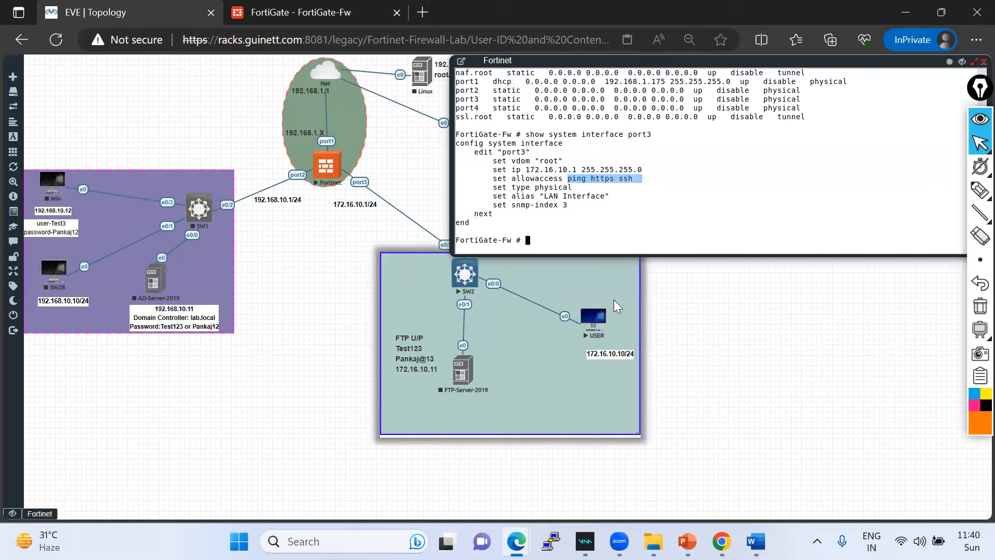
{"action": "left_click", "coordinate": [601, 335]}
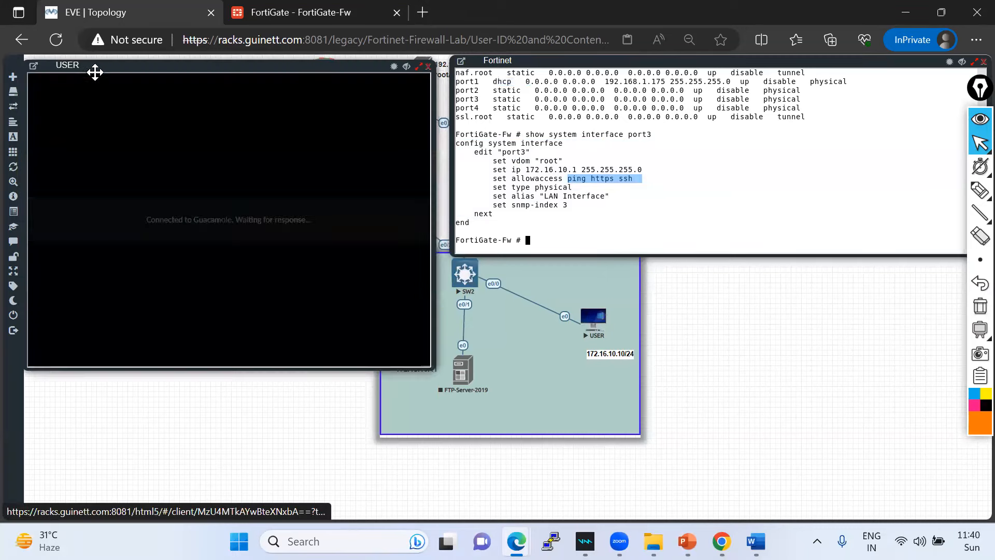
- Log in to the USER PC from its console window
{"action": "left_click_drag", "start_coordinate": [176, 93], "coordinate": [638, 178]}
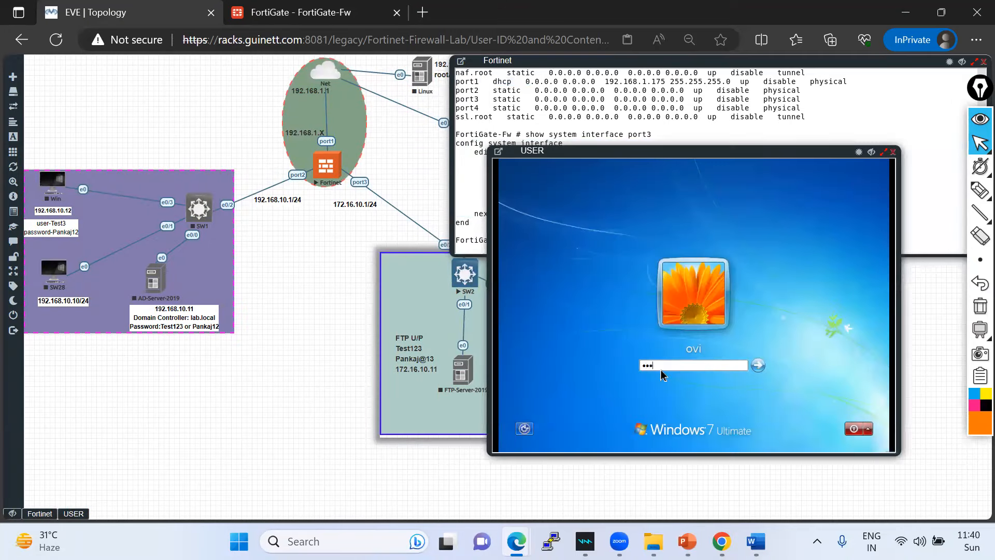
{"action": "key", "text": "Return"}
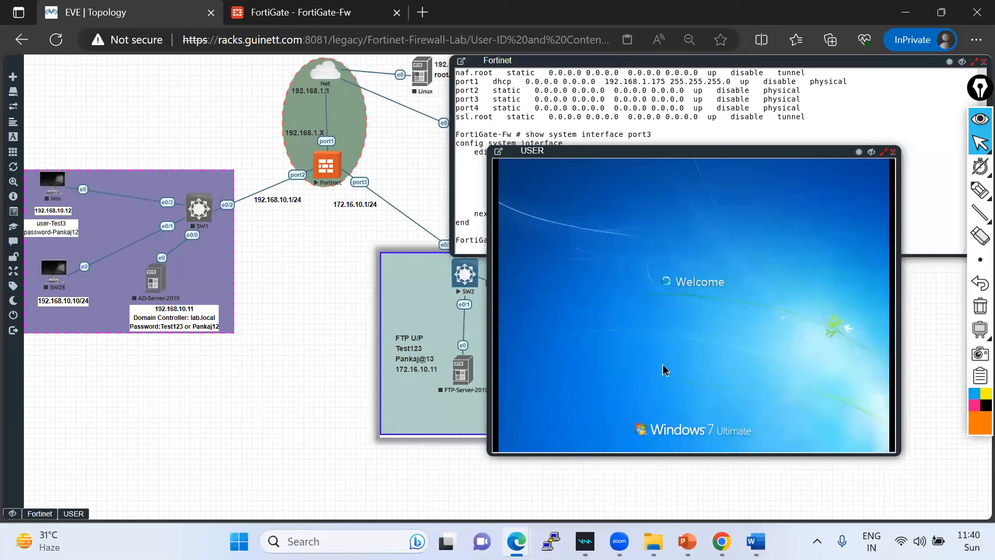
{"action": "left_click_drag", "start_coordinate": [612, 154], "coordinate": [88, 176]}
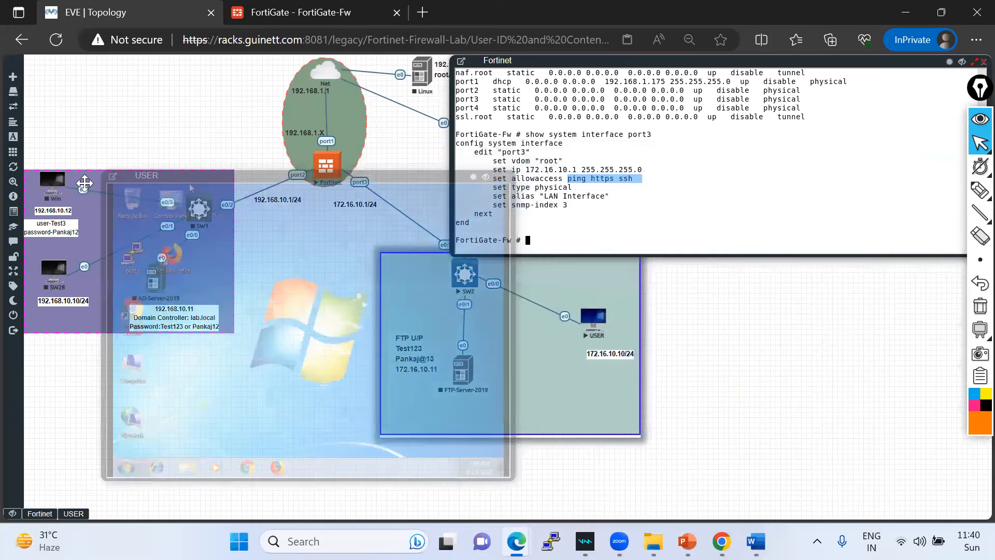
- Open Local Area Connection's IPv4 properties and choose 'Use the following IP address'
{"action": "right_click", "coordinate": [30, 430]}
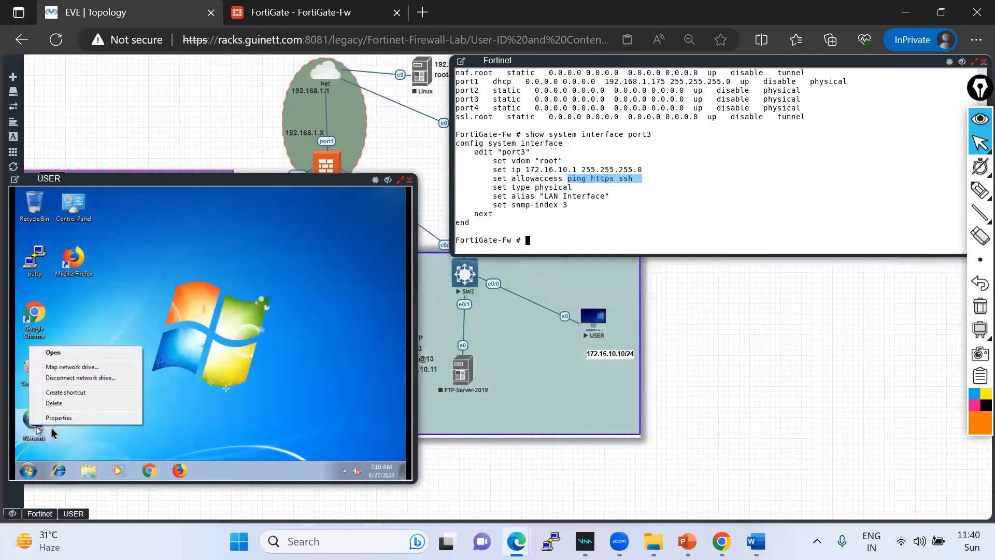
{"action": "left_click", "coordinate": [59, 420]}
{"action": "left_click_drag", "start_coordinate": [148, 181], "coordinate": [146, 217]}
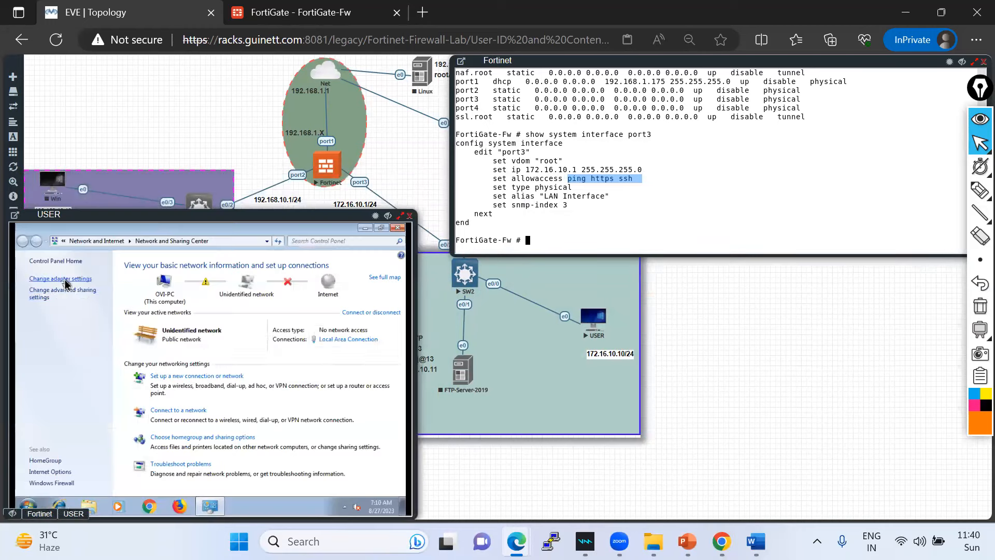
{"action": "left_click", "coordinate": [60, 279]}
{"action": "right_click", "coordinate": [72, 280]}
{"action": "left_click", "coordinate": [96, 372]}
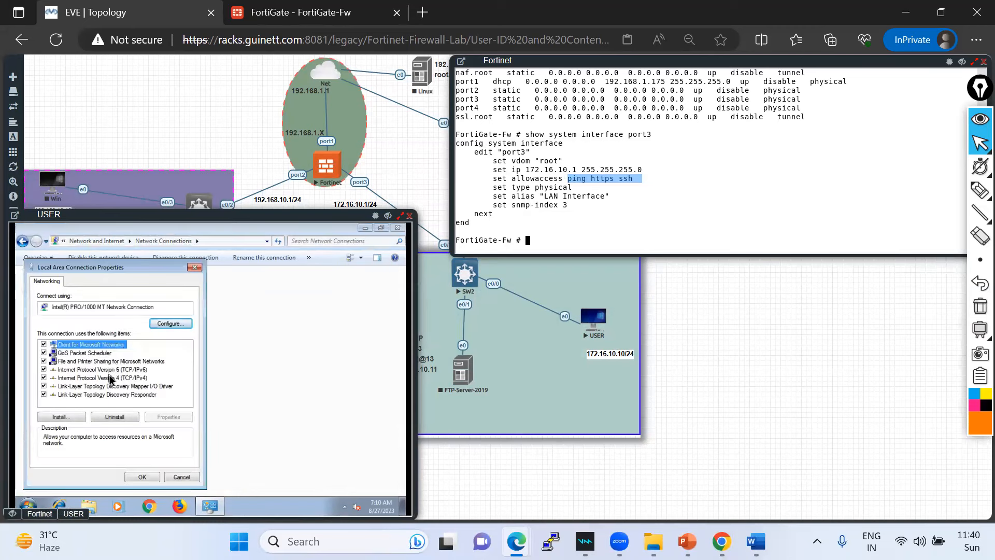
{"action": "double_click", "coordinate": [109, 378]}
{"action": "left_click", "coordinate": [72, 346]}
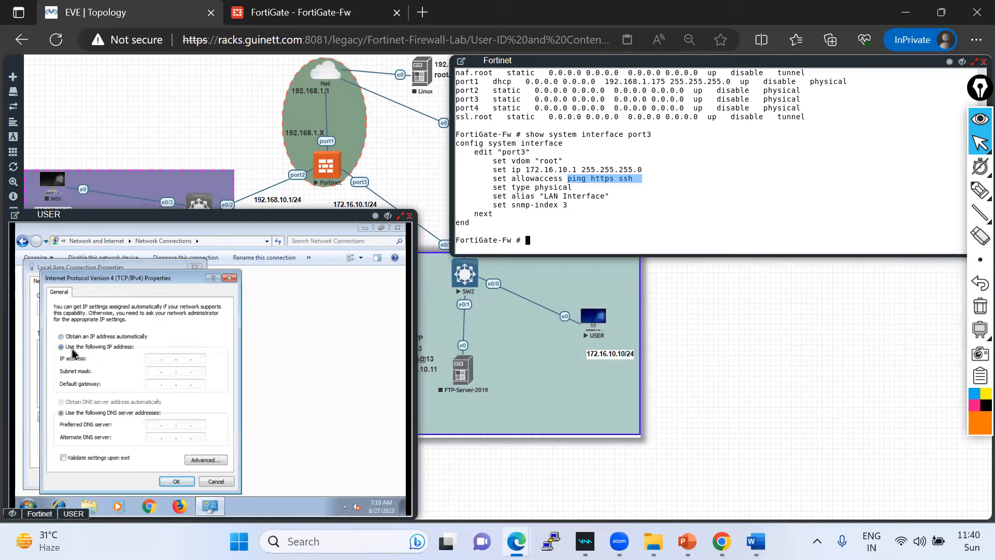
- Enter IP 172.16.10.10, subnet mask and default gateway 172.16.10.1 on the USER PC
{"action": "left_click", "coordinate": [182, 358]}
{"action": "type", "text": "172 . 16 . 10 . 10"}
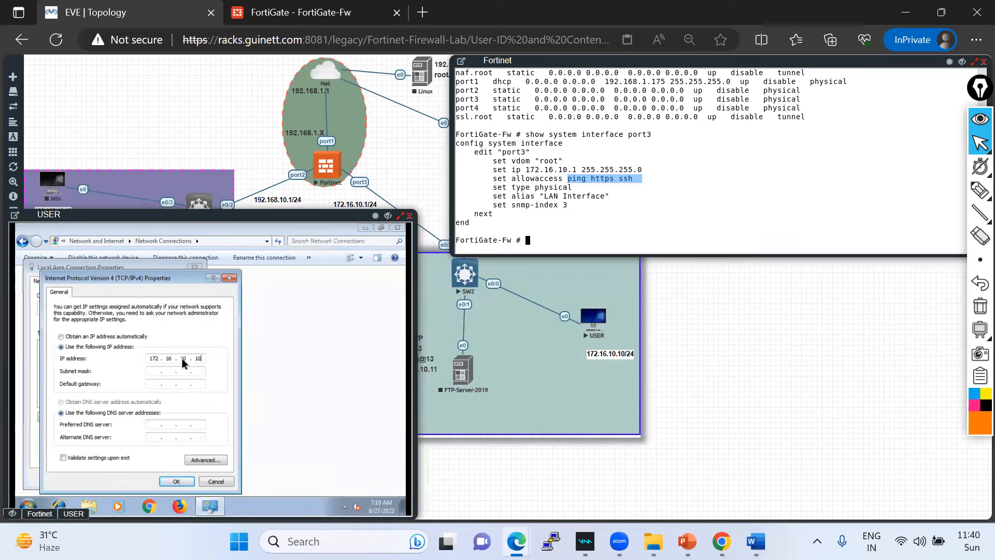
{"action": "left_click", "coordinate": [161, 372]}
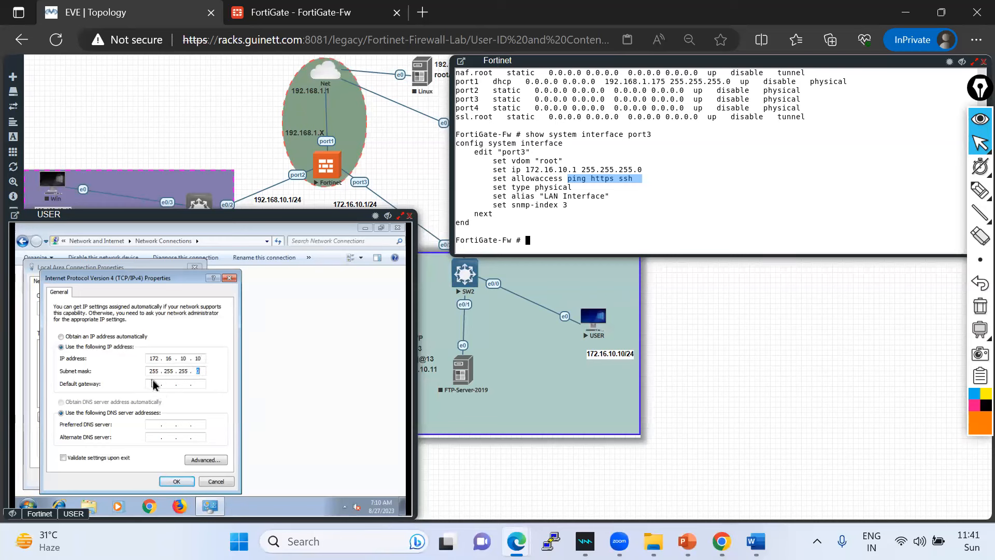
{"action": "left_click", "coordinate": [154, 383]}
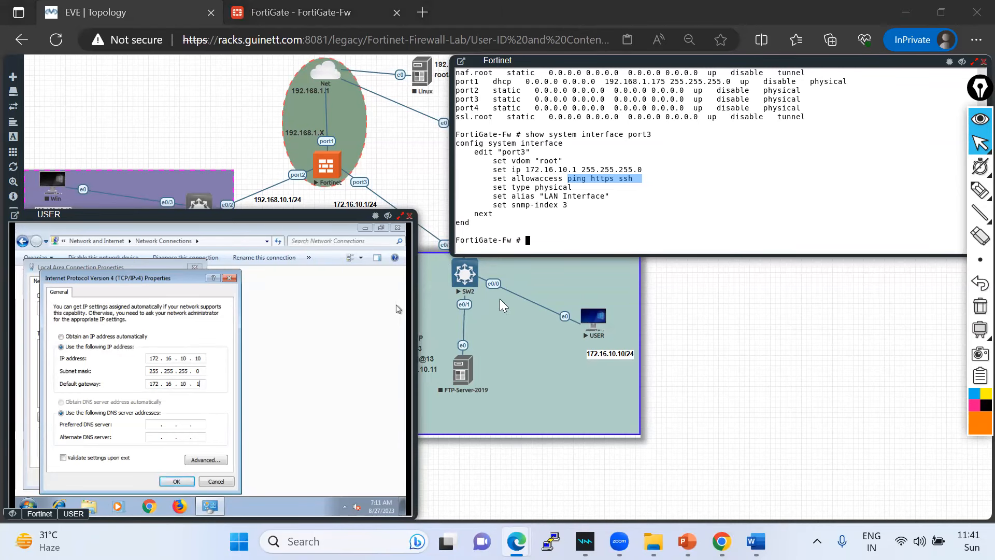
- Annotate the topology path USER–SW2–port3–Net and the 172.16.10.1 gateway in orange, then clear it
{"action": "left_click", "coordinate": [979, 190]}
{"action": "left_click_drag", "start_coordinate": [602, 332], "coordinate": [356, 183]}
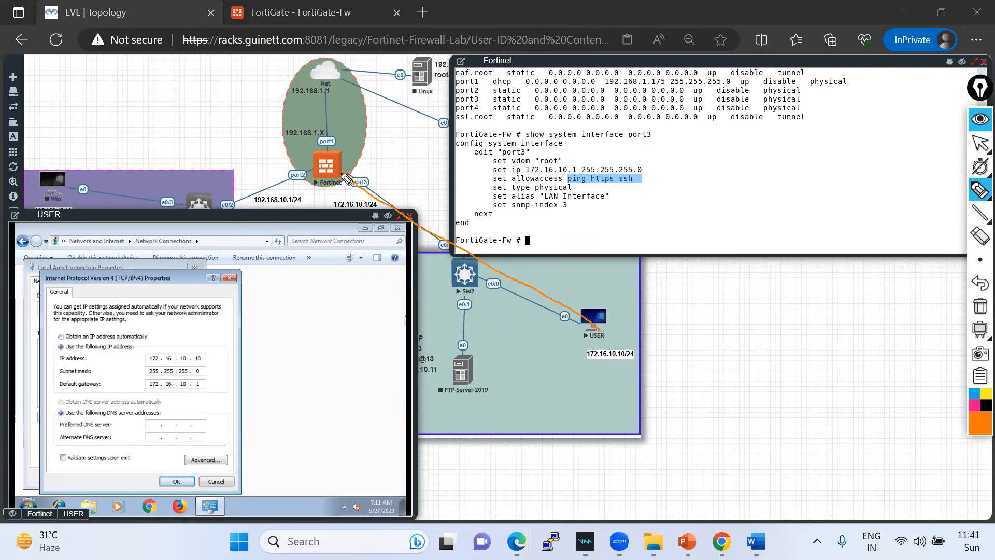
{"action": "mouse_move", "coordinate": [346, 179]}
{"action": "left_mouse_down"}
{"action": "mouse_move", "coordinate": [331, 169]}
{"action": "mouse_move", "coordinate": [319, 72]}
{"action": "left_mouse_up"}
{"action": "left_click_drag", "start_coordinate": [144, 396], "coordinate": [209, 393]}
{"action": "mouse_move", "coordinate": [369, 190]}
{"action": "left_mouse_down"}
{"action": "mouse_move", "coordinate": [317, 199]}
{"action": "mouse_move", "coordinate": [383, 205]}
{"action": "mouse_move", "coordinate": [353, 183]}
{"action": "left_mouse_up"}
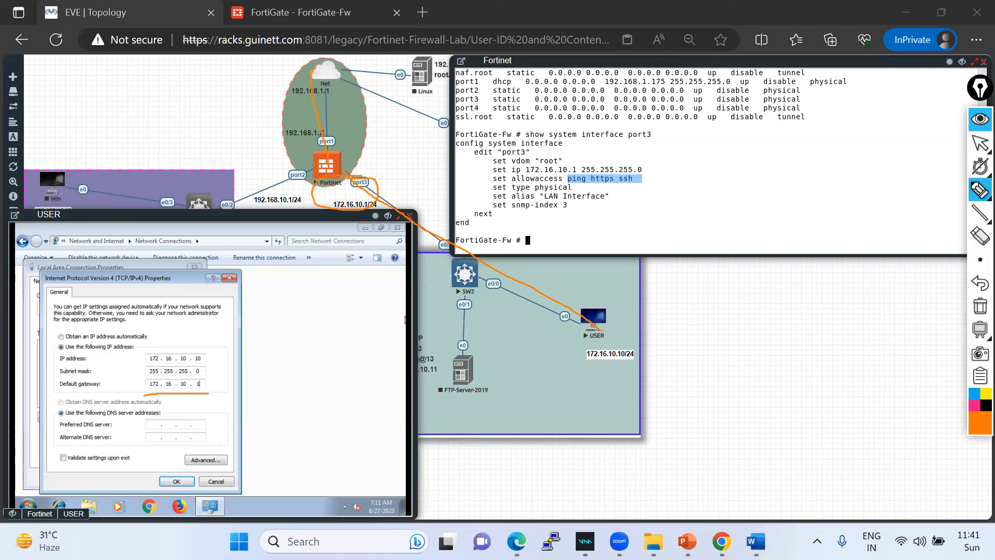
{"action": "left_click", "coordinate": [980, 305]}
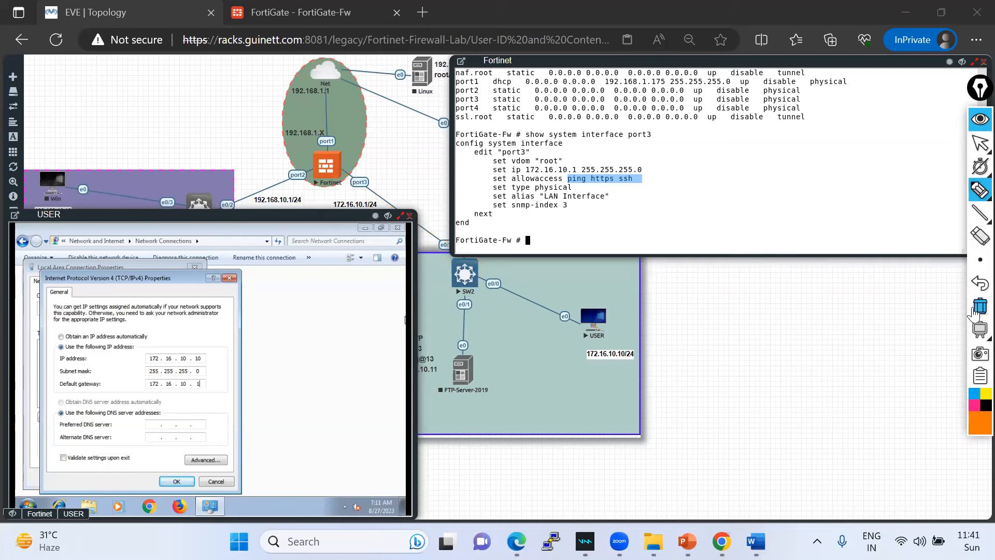
{"action": "left_click", "coordinate": [978, 150]}
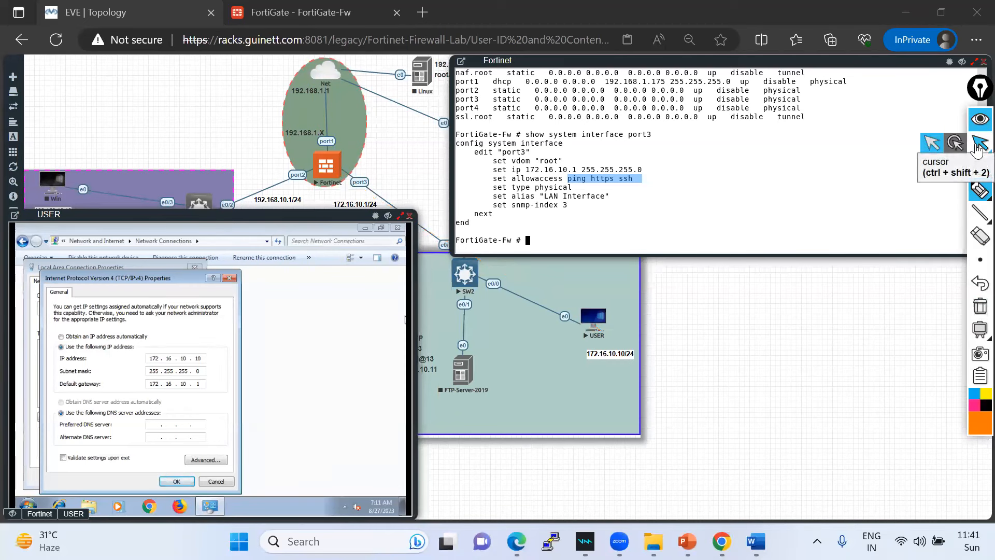
{"action": "mouse_move", "coordinate": [978, 164]}
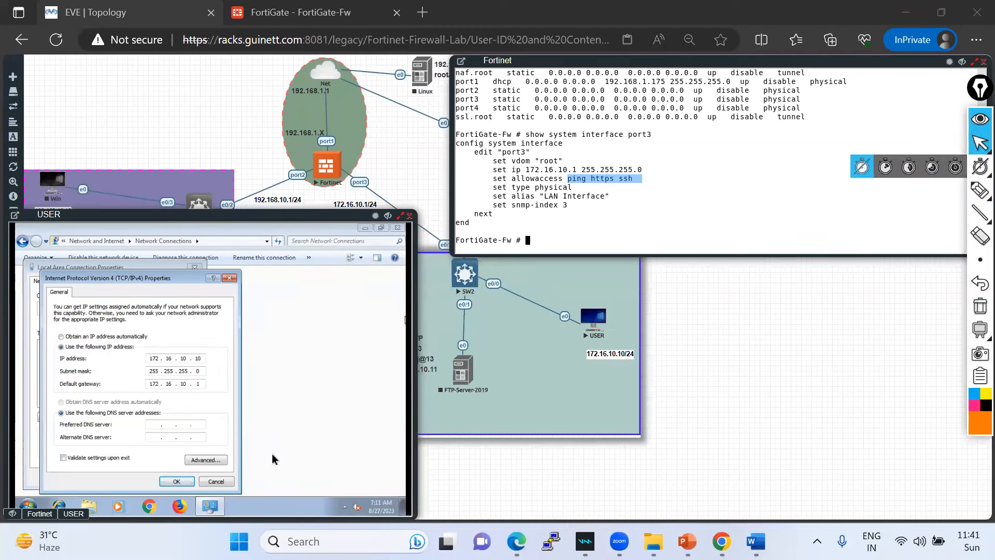
- Set DNS servers 1.1.1.1 and 8.8.8.8 and apply the IPv4 settings
{"action": "left_click", "coordinate": [157, 424]}
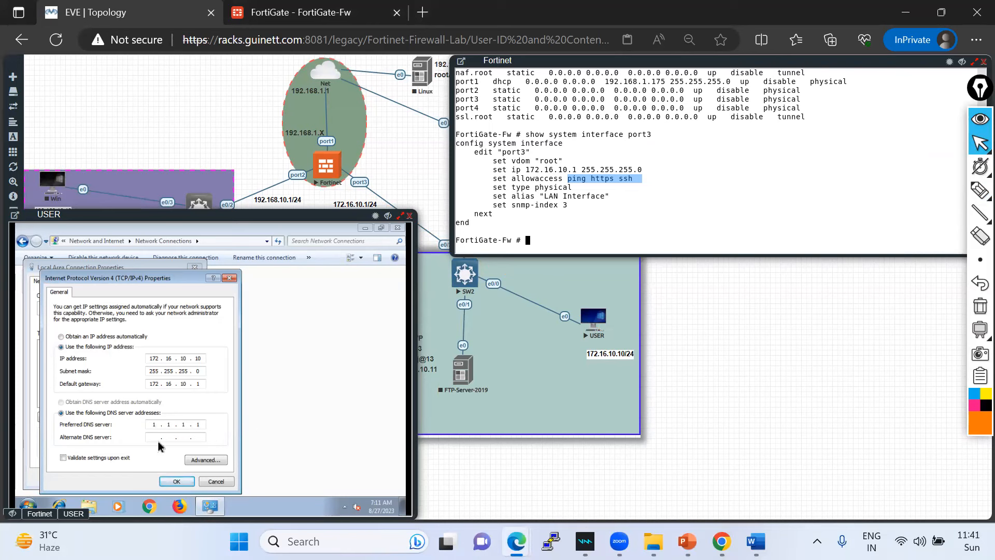
{"action": "type", "text": "8.8.8.8"}
{"action": "left_click", "coordinate": [177, 483]}
{"action": "left_click", "coordinate": [147, 478]}
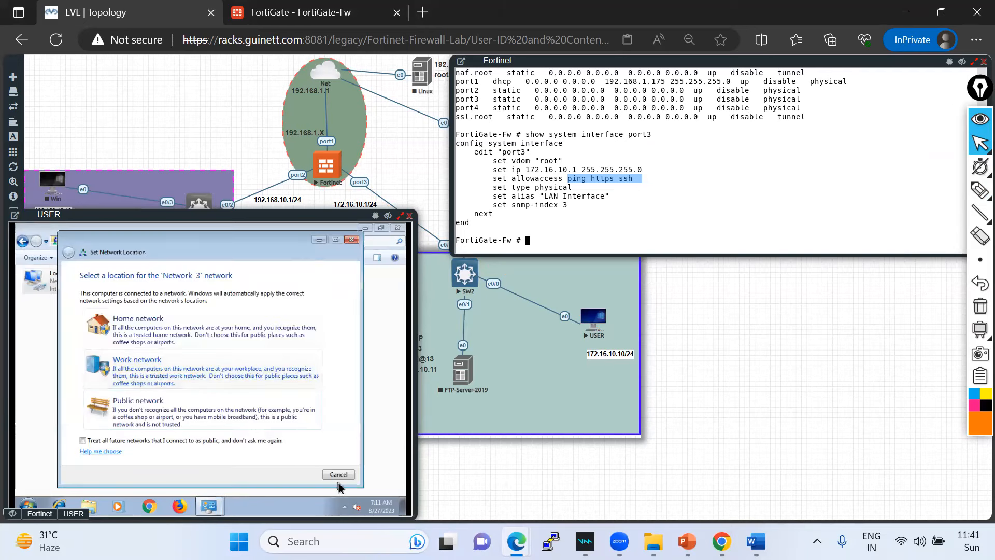
- Dismiss the network location prompt, postpone the restart, and launch cmd
{"action": "left_click", "coordinate": [339, 475]}
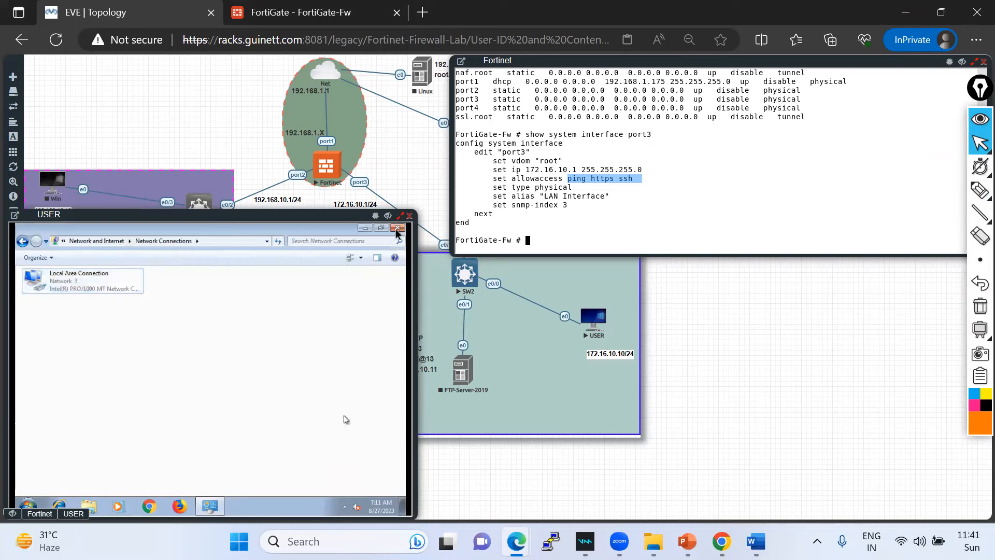
{"action": "left_click", "coordinate": [398, 227]}
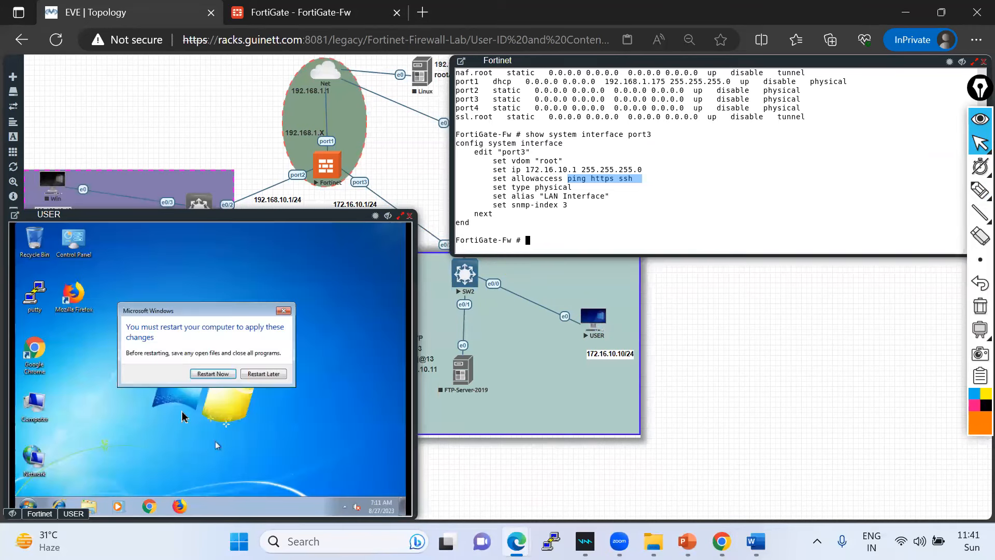
{"action": "left_click", "coordinate": [272, 374]}
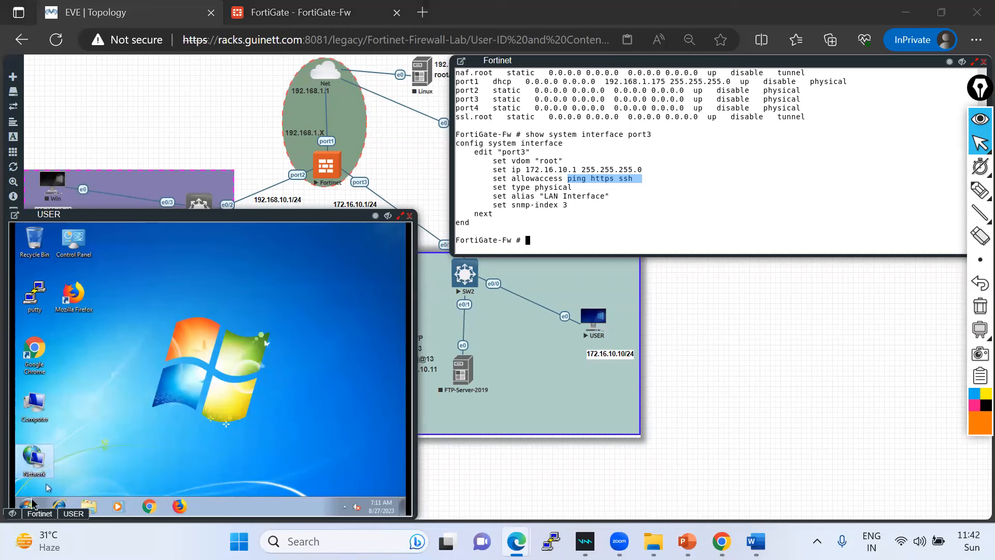
{"action": "key", "text": "super"}
{"action": "type", "text": "cmd"}
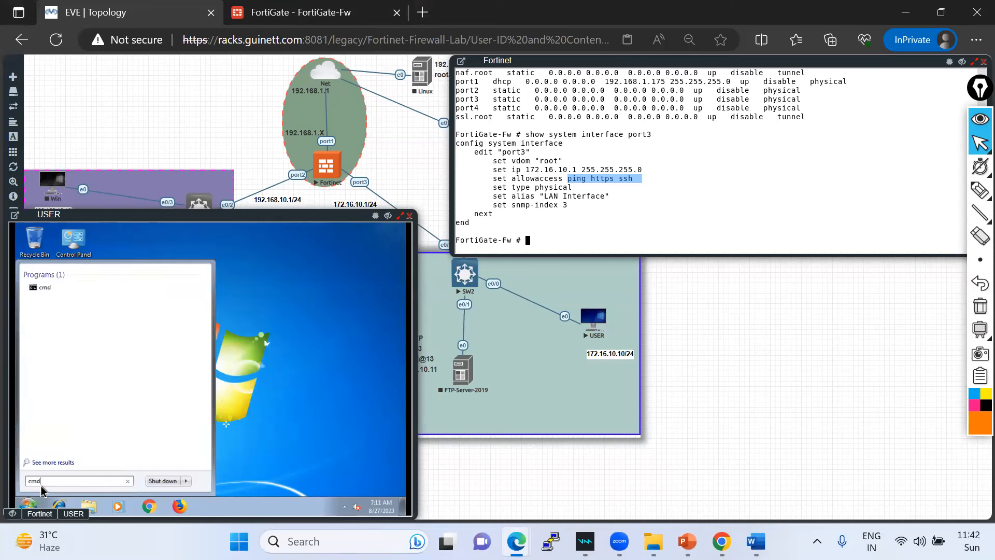
{"action": "key", "text": "Return"}
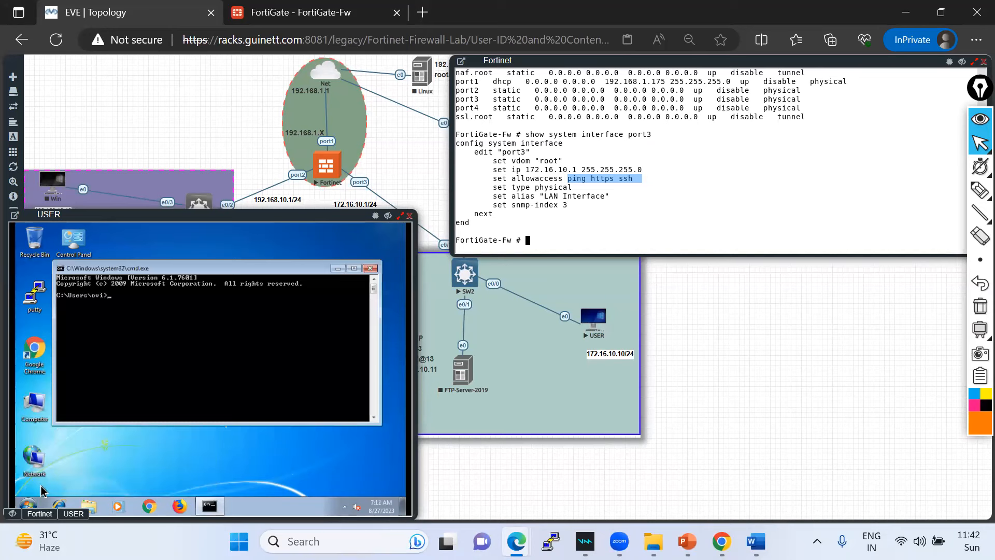
- Check ipconfig, ping gateway 172.16.10.1, then run 'ping 1.1.1.1 -t', which times out
{"action": "type", "text": "ping"}
{"action": "key", "text": "Return"}
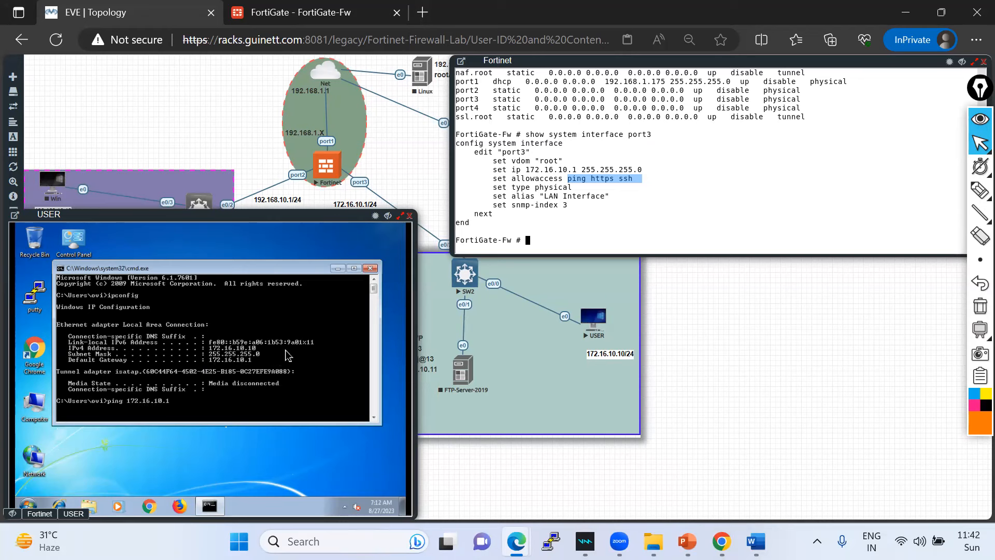
{"action": "key", "text": "Return"}
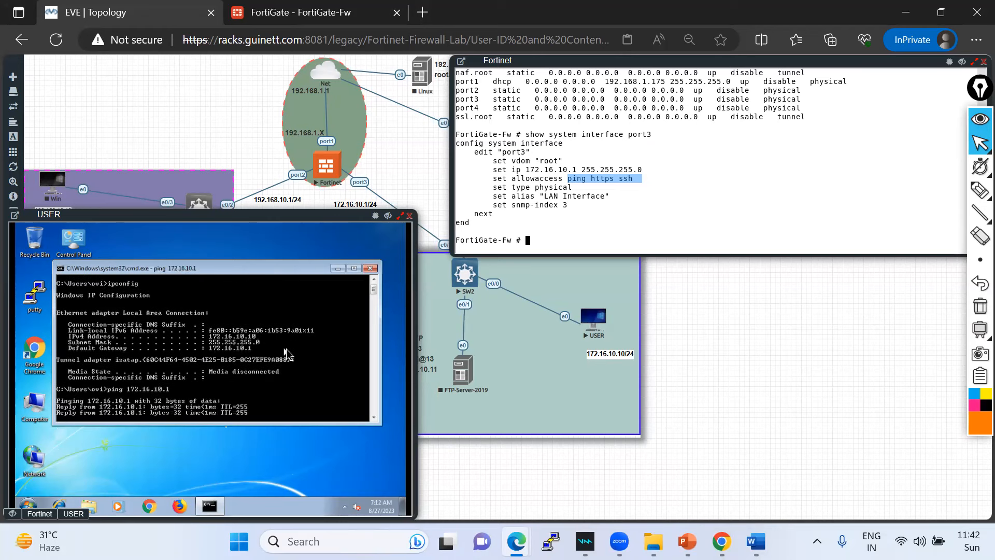
{"action": "key", "text": "ctrl+c"}
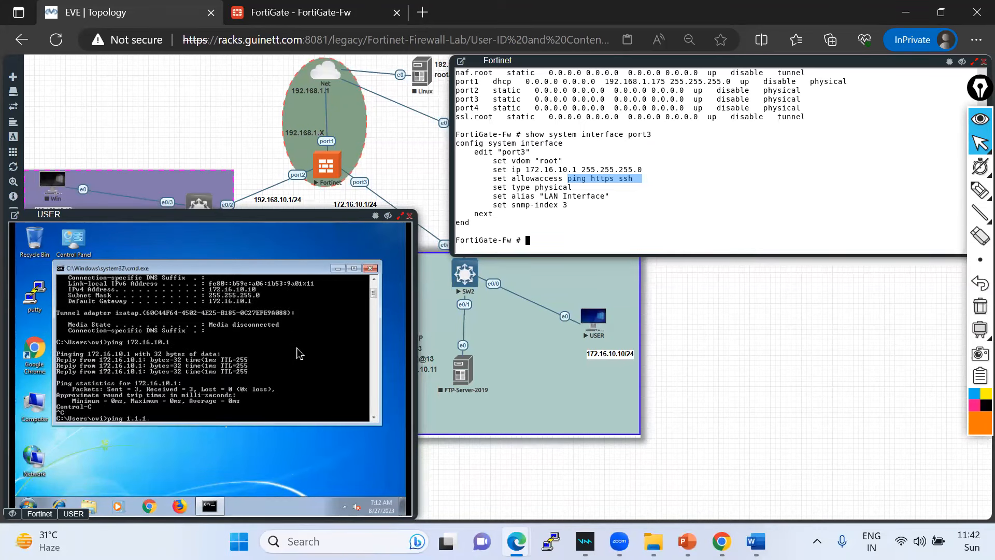
{"action": "type", "text": "ping 1.1.1.1 -t"}
{"action": "key", "text": "Return"}
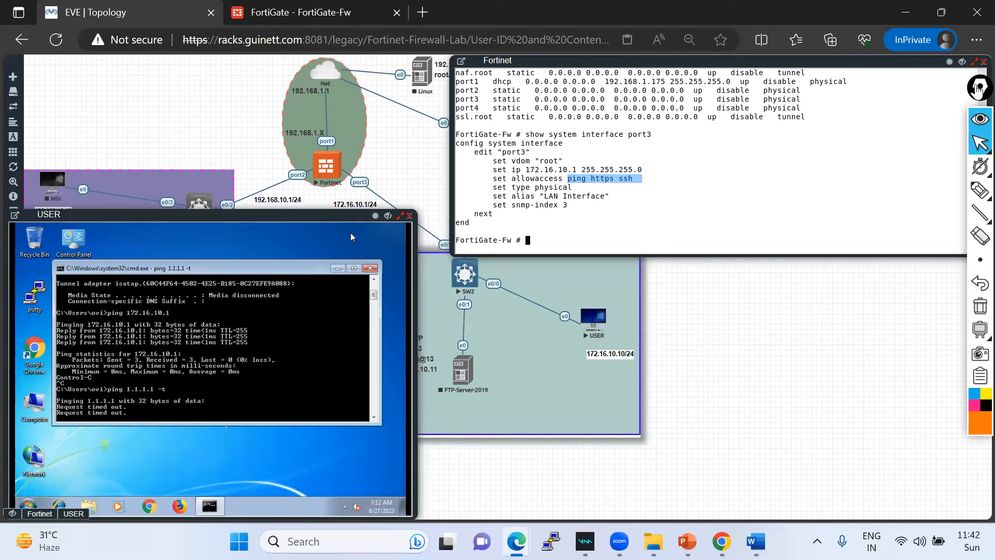
- Sketch notes on the USER PC's private IP and around the Net cloud and port1 link
{"action": "mouse_move", "coordinate": [980, 191]}
{"action": "left_click", "coordinate": [931, 192]}
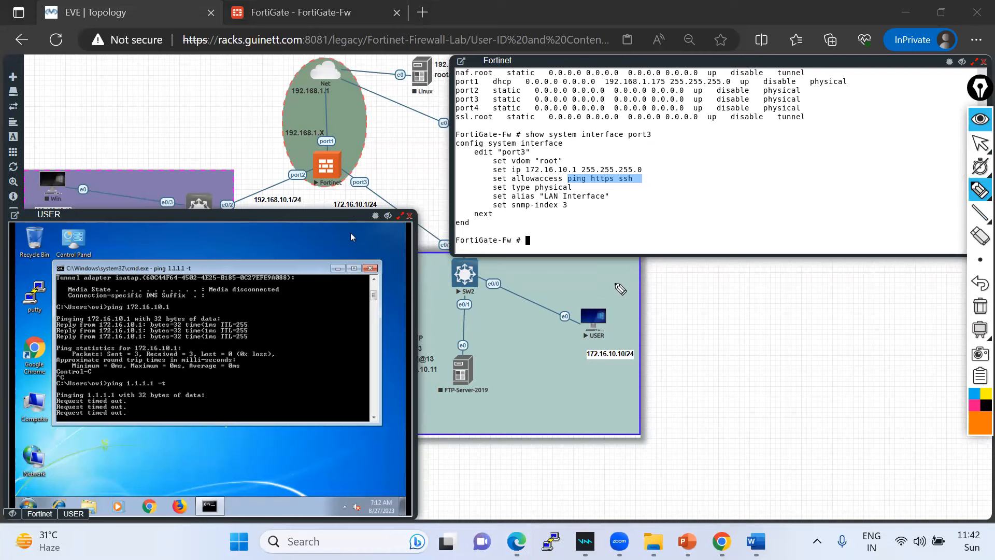
{"action": "mouse_move", "coordinate": [602, 334]}
{"action": "left_mouse_down"}
{"action": "mouse_move", "coordinate": [699, 335]}
{"action": "mouse_move", "coordinate": [698, 327]}
{"action": "mouse_move", "coordinate": [770, 316]}
{"action": "left_mouse_up"}
{"action": "left_click_drag", "start_coordinate": [657, 346], "coordinate": [792, 336]}
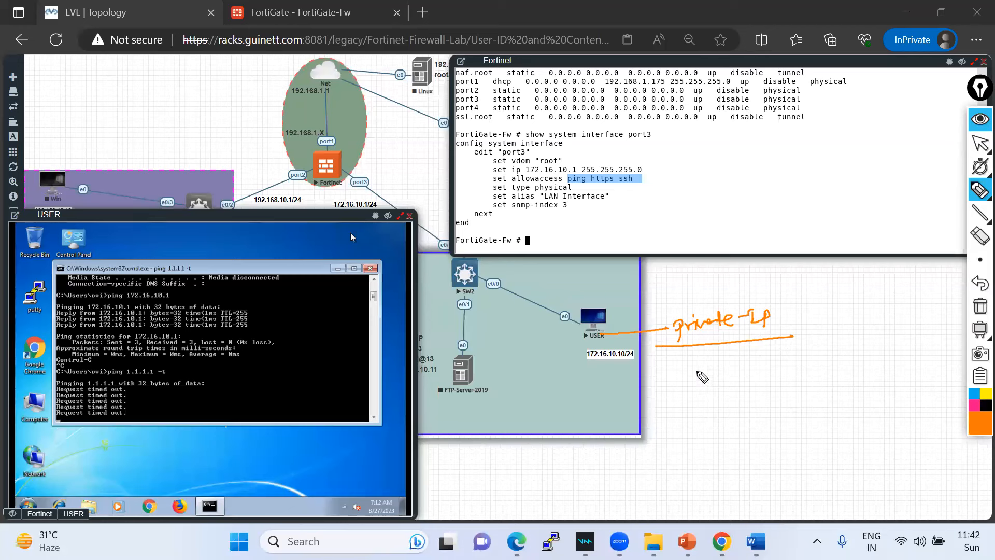
{"action": "mouse_move", "coordinate": [337, 82]}
{"action": "left_mouse_down"}
{"action": "mouse_move", "coordinate": [319, 87]}
{"action": "mouse_move", "coordinate": [307, 126]}
{"action": "mouse_move", "coordinate": [345, 148]}
{"action": "mouse_move", "coordinate": [338, 83]}
{"action": "mouse_move", "coordinate": [257, 87]}
{"action": "left_mouse_up"}
{"action": "left_click_drag", "start_coordinate": [296, 126], "coordinate": [256, 130]}
{"action": "left_click_drag", "start_coordinate": [258, 87], "coordinate": [273, 126]}
{"action": "mouse_move", "coordinate": [328, 56]}
{"action": "left_mouse_down"}
{"action": "mouse_move", "coordinate": [340, 36]}
{"action": "mouse_move", "coordinate": [314, 63]}
{"action": "mouse_move", "coordinate": [333, 81]}
{"action": "mouse_move", "coordinate": [332, 56]}
{"action": "mouse_move", "coordinate": [406, 39]}
{"action": "left_mouse_up"}
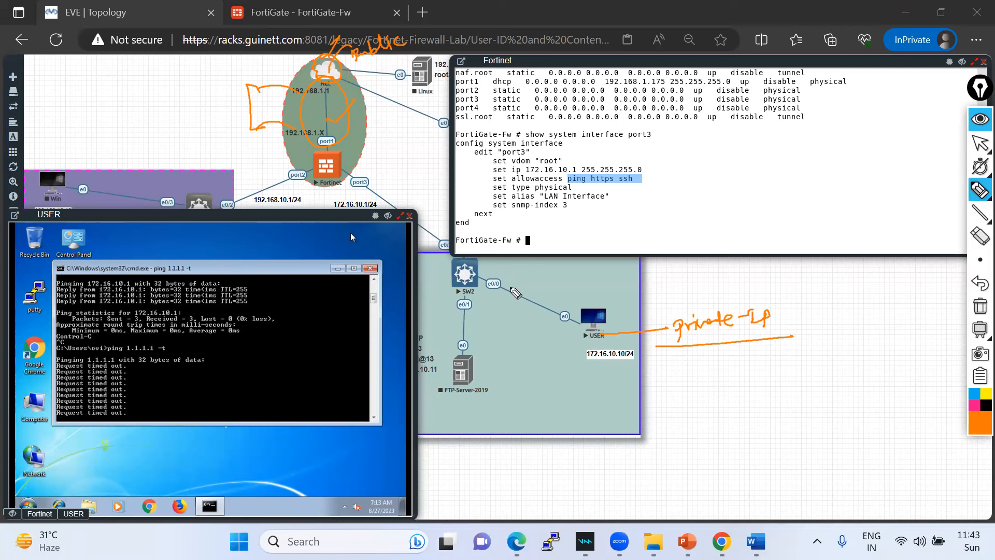
- Trace USER through SW2 to port3, note Source NAT, and list NAT, Routing, Policy requirements
{"action": "mouse_move", "coordinate": [594, 326]}
{"action": "left_mouse_down"}
{"action": "mouse_move", "coordinate": [469, 272]}
{"action": "mouse_move", "coordinate": [352, 182]}
{"action": "mouse_move", "coordinate": [375, 167]}
{"action": "mouse_move", "coordinate": [438, 161]}
{"action": "mouse_move", "coordinate": [444, 141]}
{"action": "mouse_move", "coordinate": [456, 146]}
{"action": "left_mouse_up"}
{"action": "left_click_drag", "start_coordinate": [452, 136], "coordinate": [467, 129]}
{"action": "left_click_drag", "start_coordinate": [461, 132], "coordinate": [465, 148]}
{"action": "left_click_drag", "start_coordinate": [401, 178], "coordinate": [480, 147]}
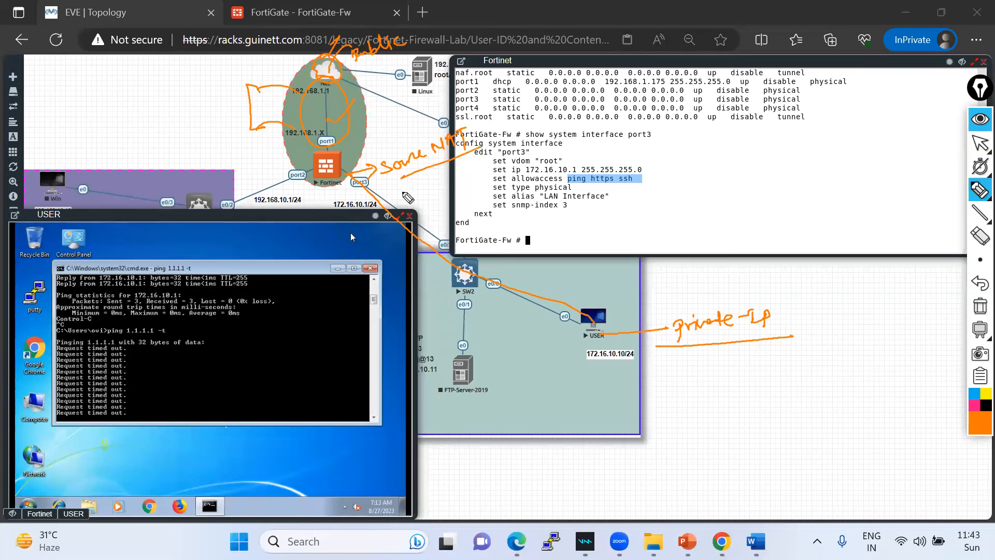
{"action": "mouse_move", "coordinate": [646, 209]}
{"action": "left_mouse_down"}
{"action": "mouse_move", "coordinate": [642, 228]}
{"action": "mouse_move", "coordinate": [628, 210]}
{"action": "mouse_move", "coordinate": [694, 199]}
{"action": "mouse_move", "coordinate": [695, 217]}
{"action": "mouse_move", "coordinate": [705, 205]}
{"action": "left_mouse_up"}
{"action": "mouse_move", "coordinate": [643, 233]}
{"action": "left_mouse_down"}
{"action": "mouse_move", "coordinate": [657, 254]}
{"action": "mouse_move", "coordinate": [654, 235]}
{"action": "mouse_move", "coordinate": [676, 235]}
{"action": "mouse_move", "coordinate": [691, 249]}
{"action": "mouse_move", "coordinate": [752, 228]}
{"action": "mouse_move", "coordinate": [748, 242]}
{"action": "left_mouse_up"}
{"action": "left_click_drag", "start_coordinate": [760, 222], "coordinate": [785, 211]}
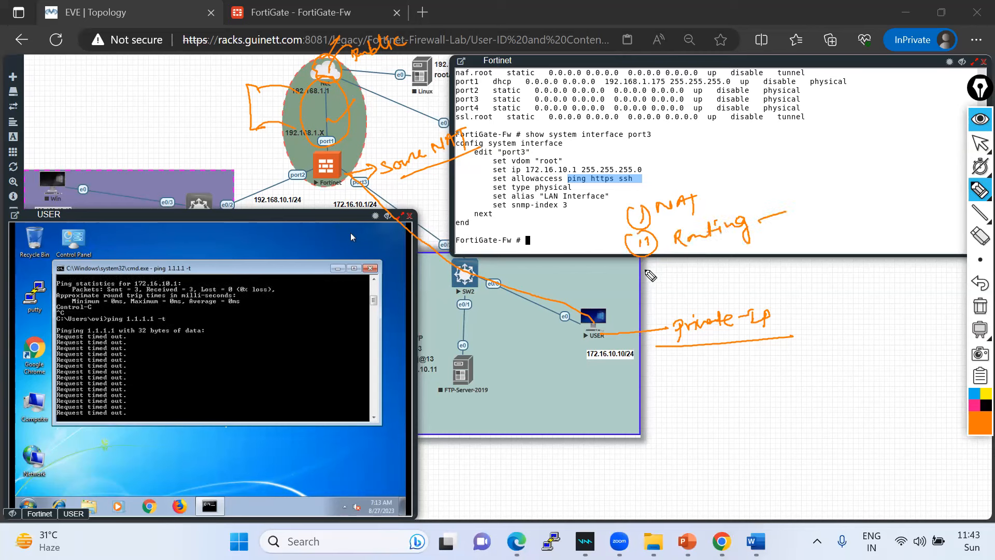
{"action": "mouse_move", "coordinate": [654, 262]}
{"action": "left_mouse_down"}
{"action": "mouse_move", "coordinate": [648, 287]}
{"action": "mouse_move", "coordinate": [657, 277]}
{"action": "mouse_move", "coordinate": [696, 280]}
{"action": "mouse_move", "coordinate": [701, 263]}
{"action": "mouse_move", "coordinate": [759, 277]}
{"action": "left_mouse_up"}
{"action": "mouse_move", "coordinate": [734, 180]}
{"action": "left_mouse_down"}
{"action": "mouse_move", "coordinate": [795, 167]}
{"action": "mouse_move", "coordinate": [782, 266]}
{"action": "left_mouse_up"}
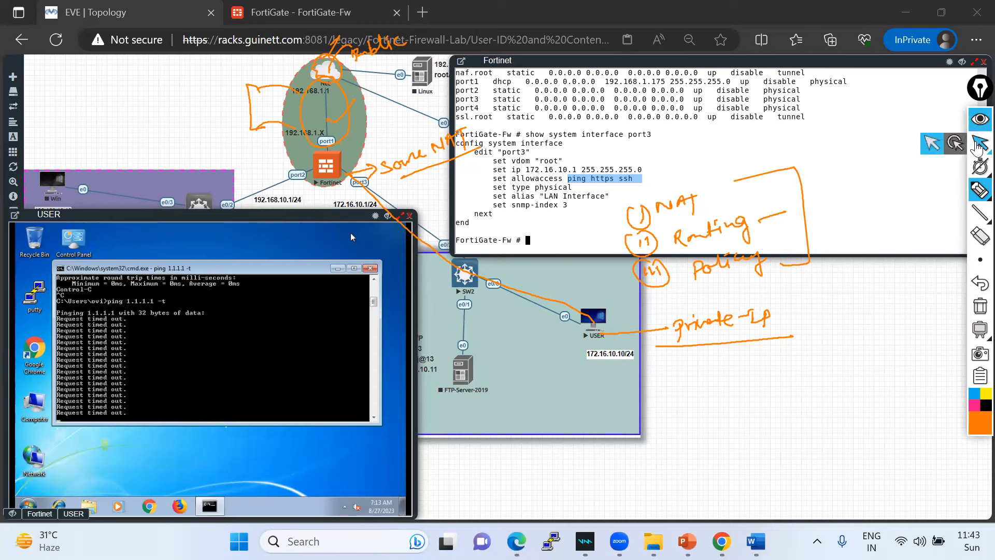
{"action": "left_click", "coordinate": [978, 148]}
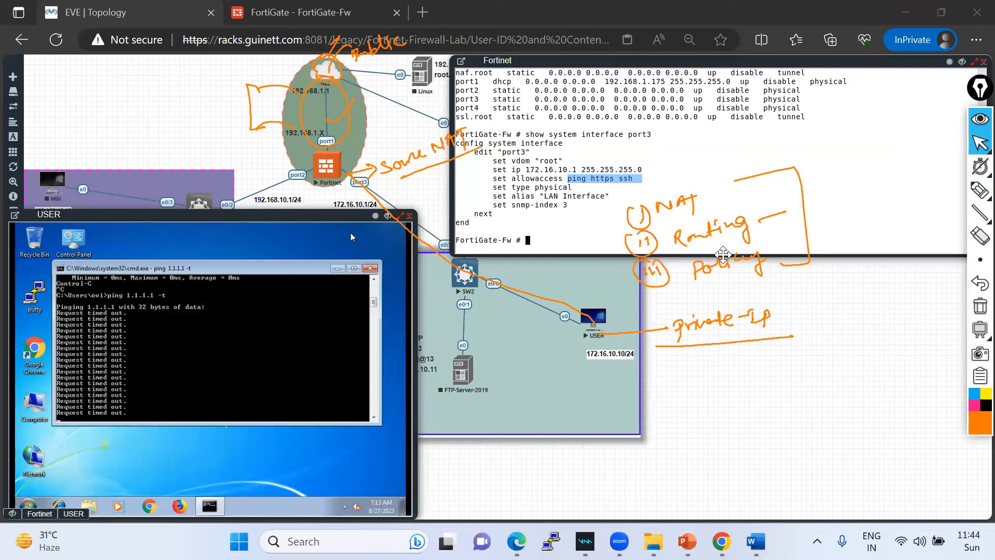
- Clear the notes and write the routing note 0.0.0.0/0 via next hop 192.168.1.1
{"action": "left_click", "coordinate": [980, 306]}
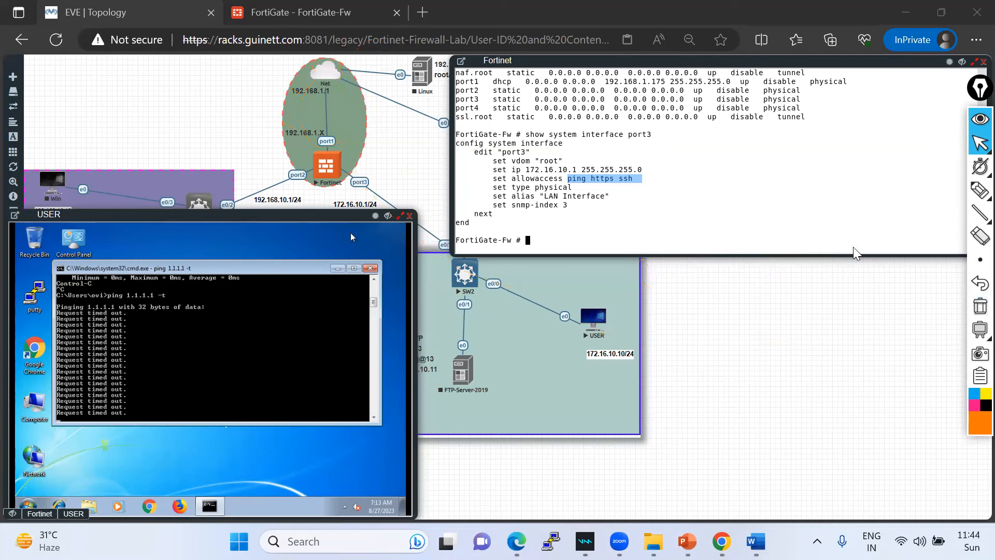
{"action": "left_click", "coordinate": [907, 192]}
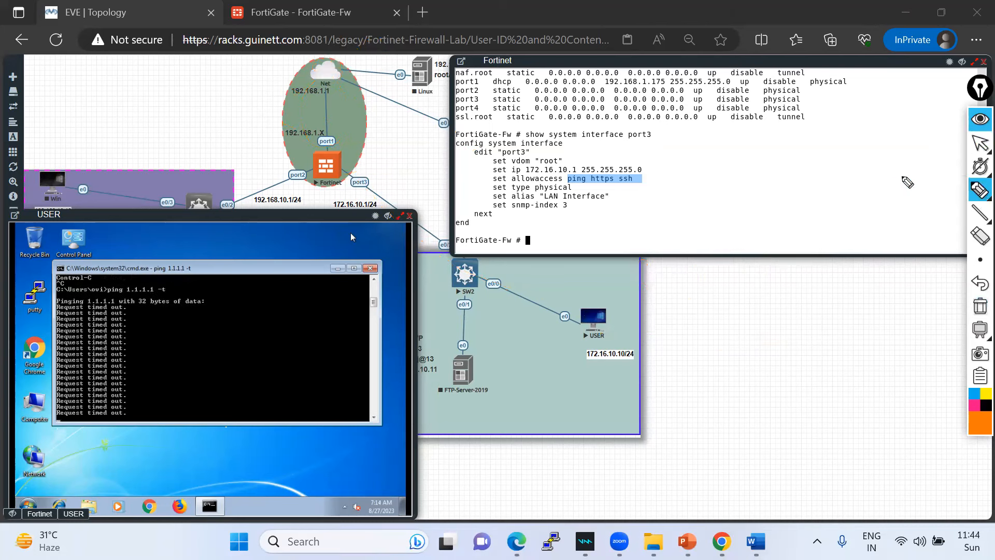
{"action": "left_click_drag", "start_coordinate": [724, 220], "coordinate": [725, 227]}
{"action": "left_click_drag", "start_coordinate": [723, 209], "coordinate": [763, 231]}
{"action": "mouse_move", "coordinate": [762, 214]}
{"action": "left_mouse_down"}
{"action": "mouse_move", "coordinate": [774, 236]}
{"action": "mouse_move", "coordinate": [804, 222]}
{"action": "mouse_move", "coordinate": [849, 233]}
{"action": "mouse_move", "coordinate": [841, 228]}
{"action": "mouse_move", "coordinate": [828, 243]}
{"action": "left_mouse_up"}
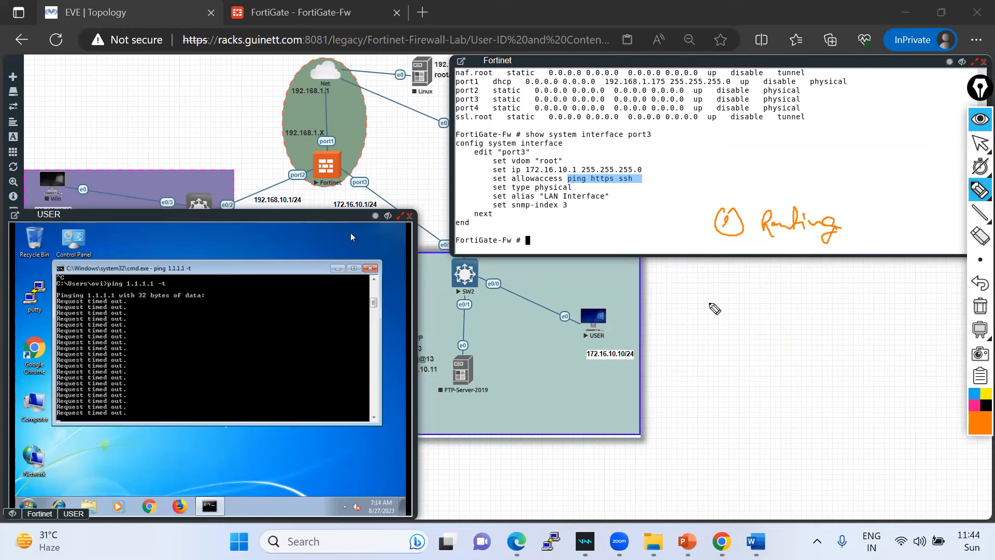
{"action": "mouse_move", "coordinate": [749, 286]}
{"action": "left_mouse_down"}
{"action": "mouse_move", "coordinate": [744, 300]}
{"action": "mouse_move", "coordinate": [773, 282]}
{"action": "mouse_move", "coordinate": [783, 292]}
{"action": "mouse_move", "coordinate": [791, 281]}
{"action": "mouse_move", "coordinate": [806, 290]}
{"action": "mouse_move", "coordinate": [818, 280]}
{"action": "mouse_move", "coordinate": [831, 288]}
{"action": "mouse_move", "coordinate": [889, 279]}
{"action": "left_mouse_up"}
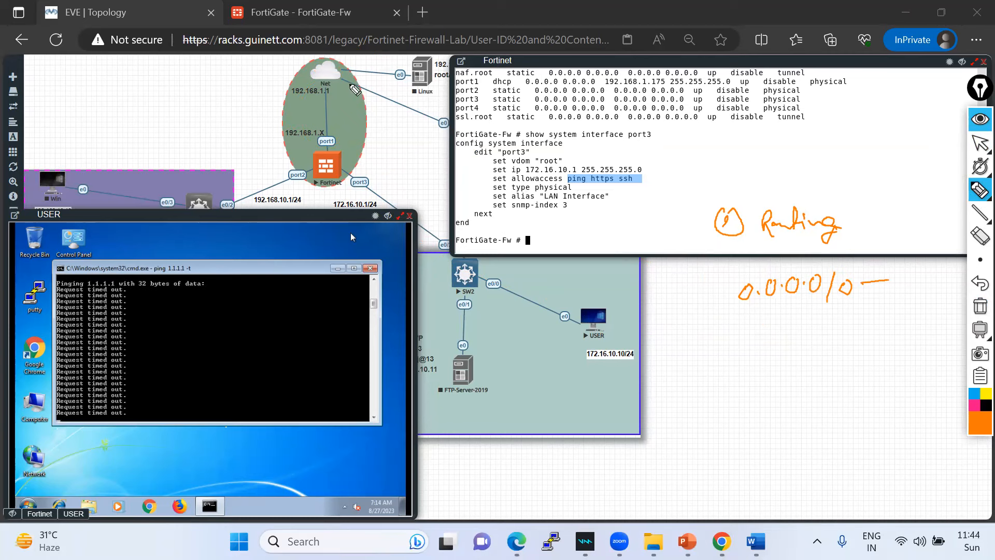
{"action": "mouse_move", "coordinate": [292, 96]}
{"action": "left_mouse_down"}
{"action": "mouse_move", "coordinate": [340, 92]}
{"action": "mouse_move", "coordinate": [282, 100]}
{"action": "left_mouse_up"}
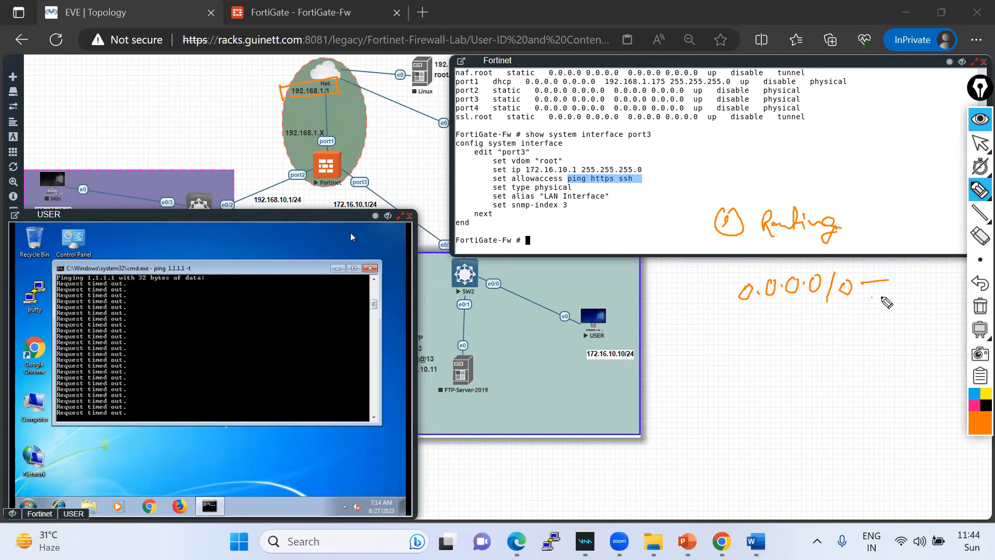
{"action": "mouse_move", "coordinate": [874, 297]}
{"action": "left_mouse_down"}
{"action": "mouse_move", "coordinate": [875, 307]}
{"action": "mouse_move", "coordinate": [948, 300]}
{"action": "left_mouse_up"}
{"action": "left_click", "coordinate": [940, 300]}
{"action": "left_click_drag", "start_coordinate": [864, 316], "coordinate": [954, 312]}
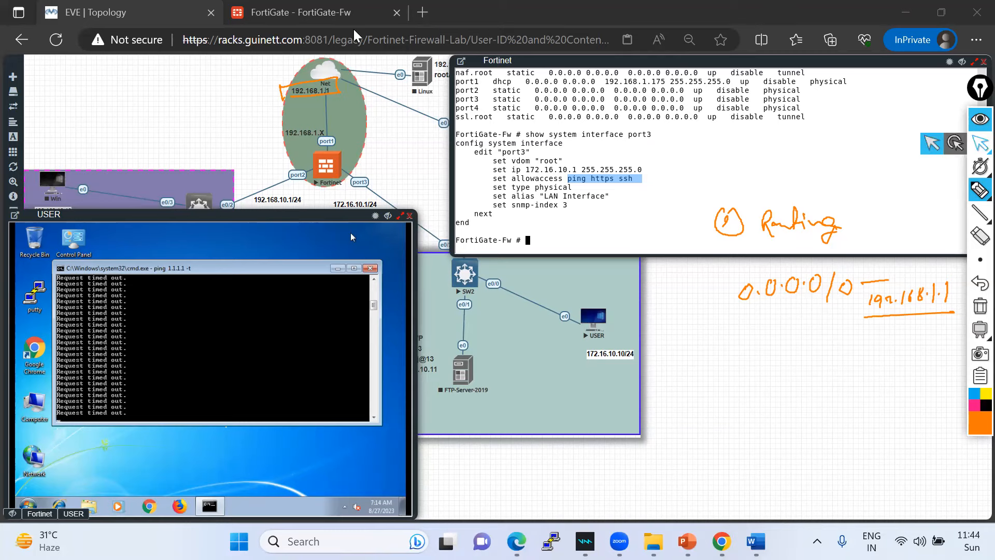
{"action": "left_click", "coordinate": [978, 144]}
{"action": "left_click", "coordinate": [295, 14]}
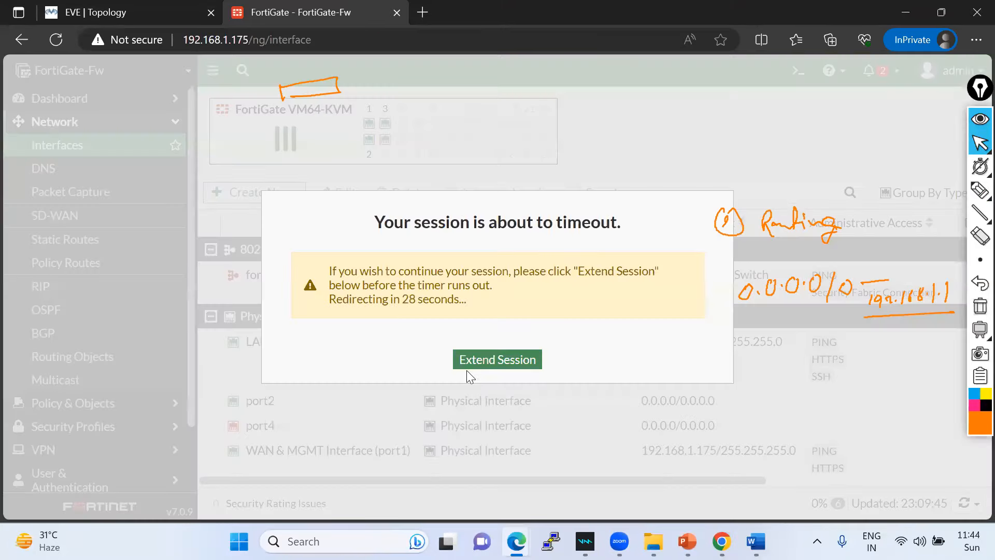
- Keep the FortiGate session alive, go to Static Routes, and create a new route
{"action": "left_click", "coordinate": [479, 363]}
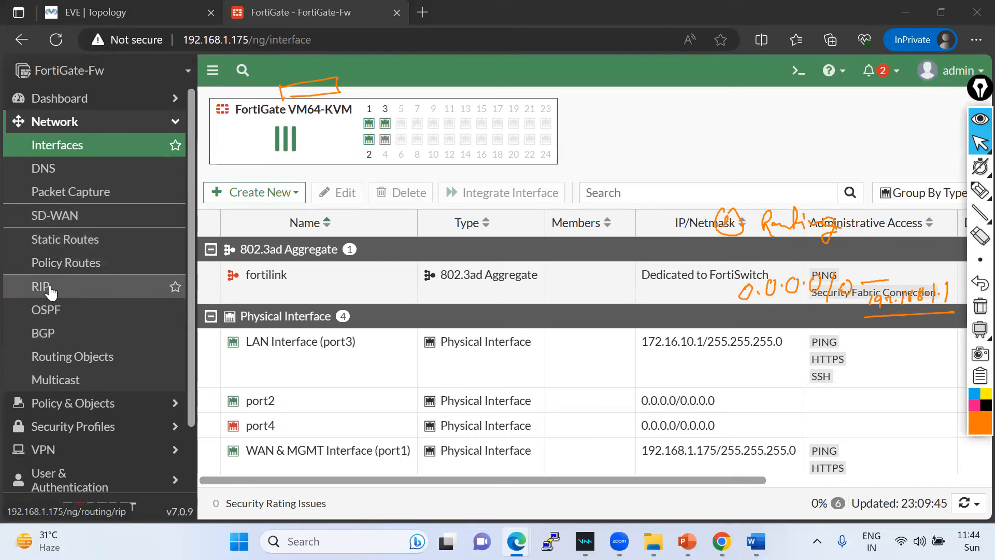
{"action": "left_click", "coordinate": [97, 12]}
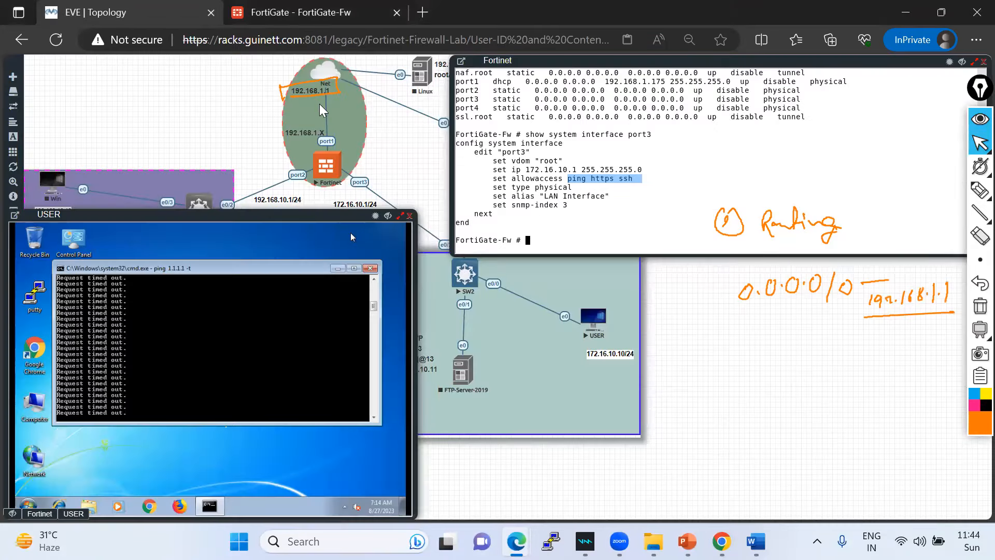
{"action": "left_click", "coordinate": [345, 23]}
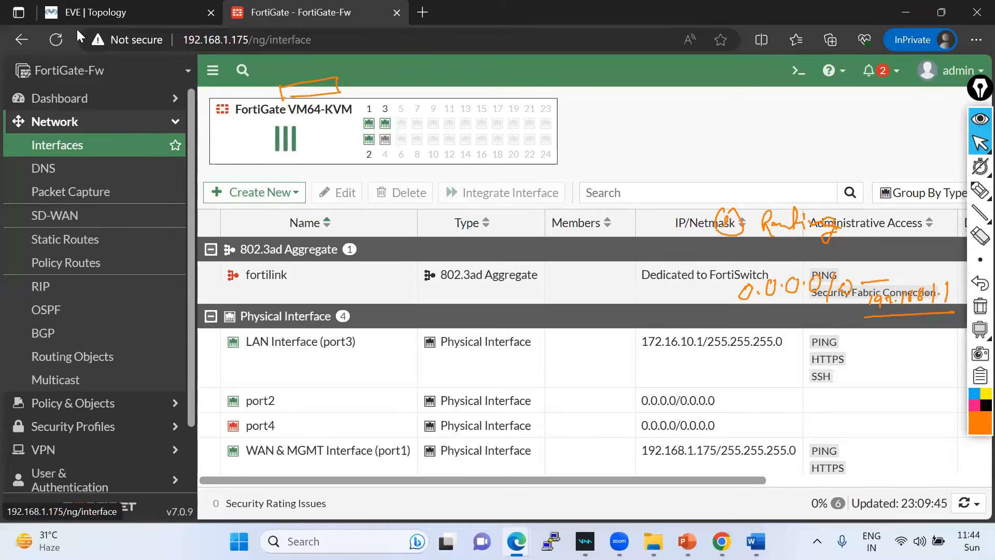
{"action": "left_click", "coordinate": [89, 239]}
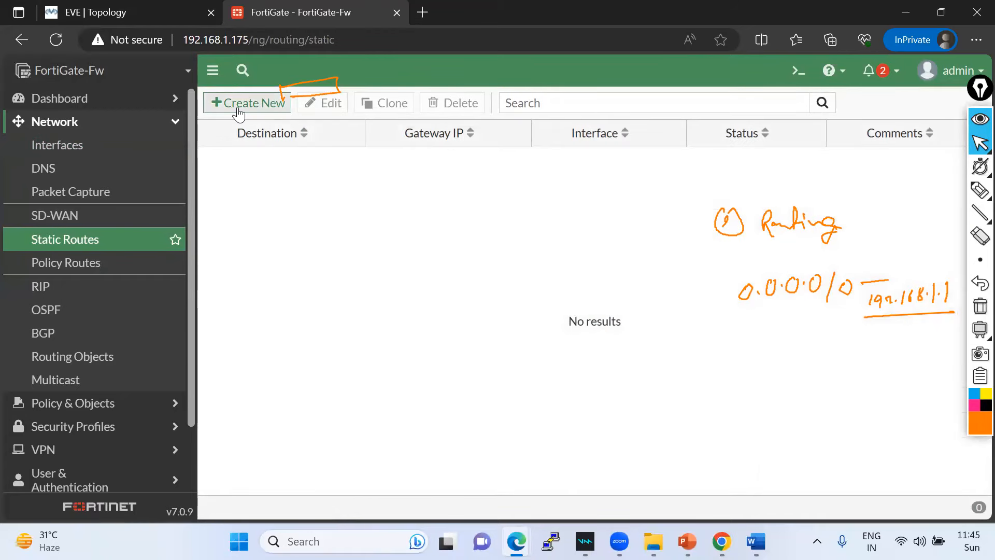
{"action": "left_click", "coordinate": [980, 236]}
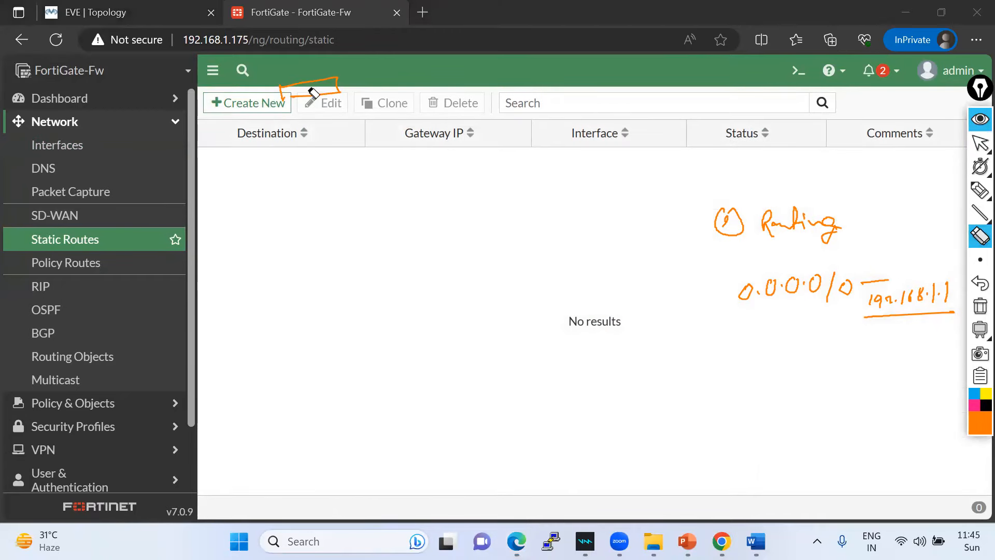
{"action": "left_click", "coordinate": [336, 89]}
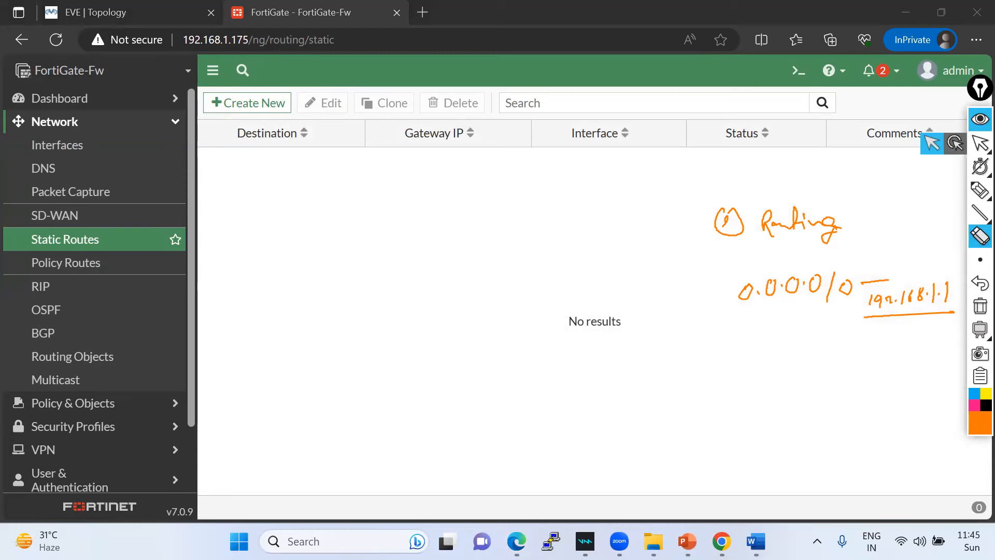
{"action": "left_click", "coordinate": [980, 143]}
{"action": "left_click", "coordinate": [243, 101]}
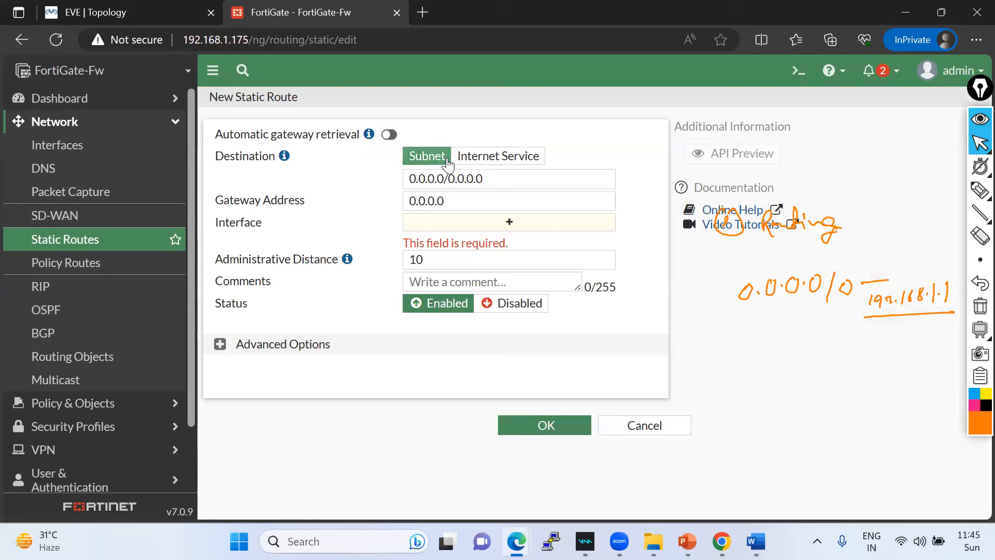
- Set destination 0.0.0.0/0 and gateway 192.168.1.1, keeping interface port1
{"action": "left_click_drag", "start_coordinate": [484, 180], "coordinate": [399, 187]}
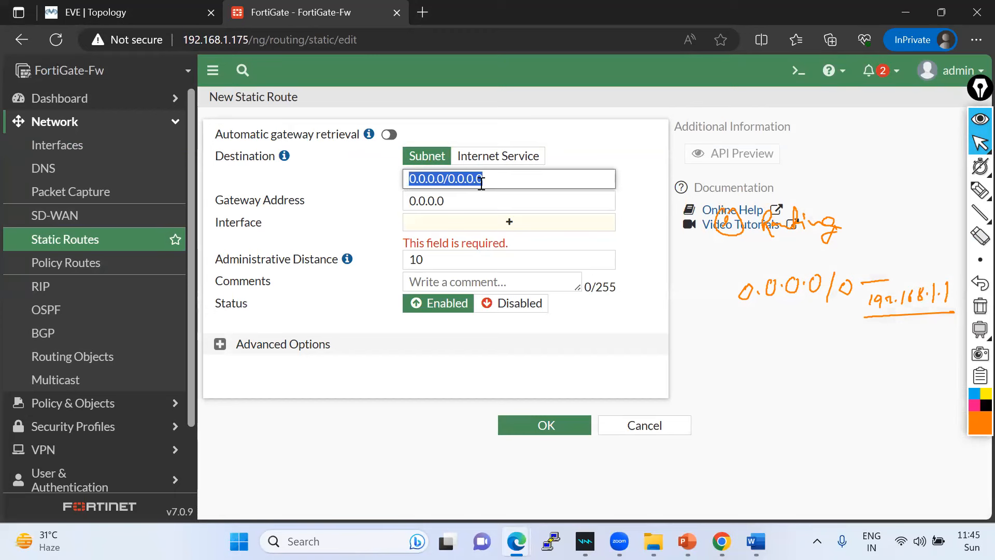
{"action": "type", "text": "0.0.0.0/0"}
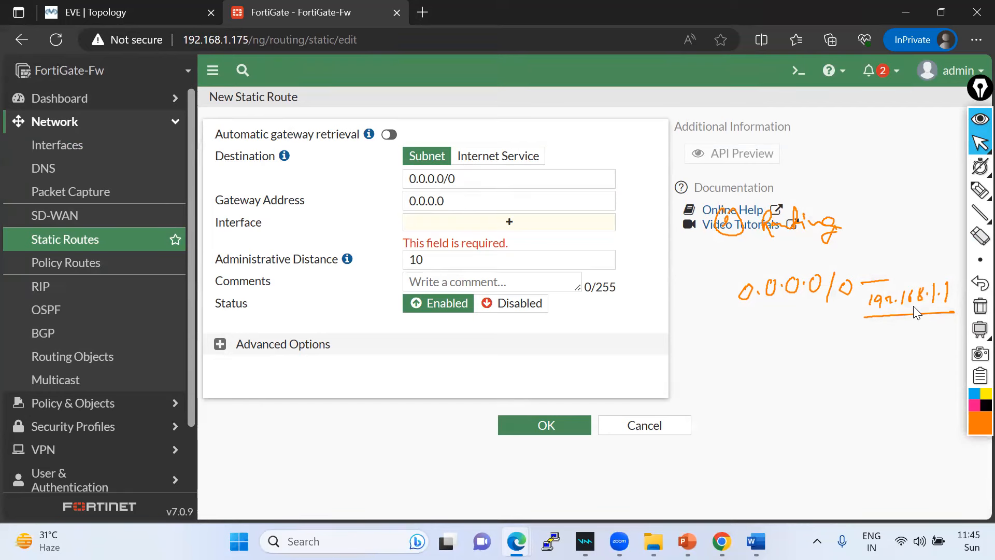
{"action": "left_click_drag", "start_coordinate": [444, 201], "coordinate": [386, 202]}
{"action": "type", "text": "192.1"}
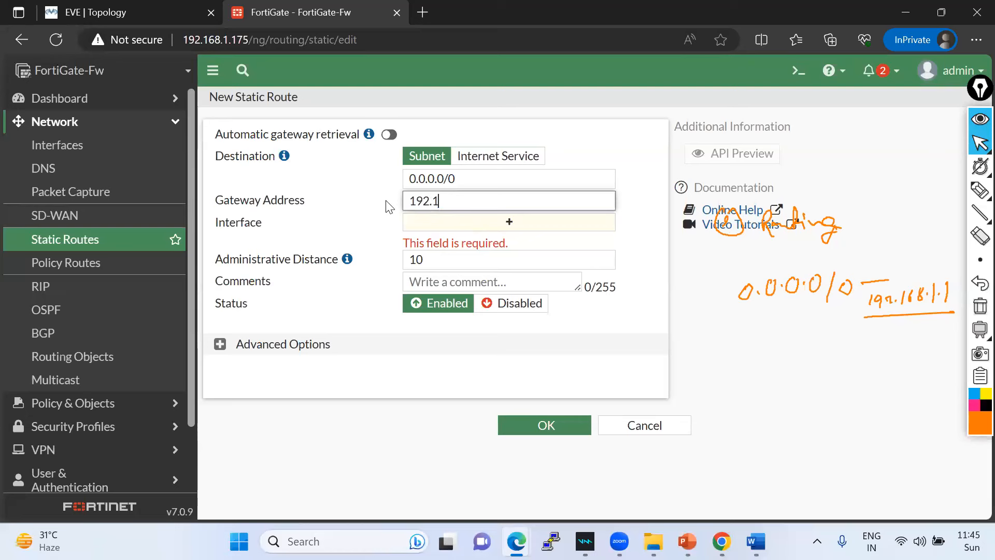
{"action": "type", "text": "68.1.1"}
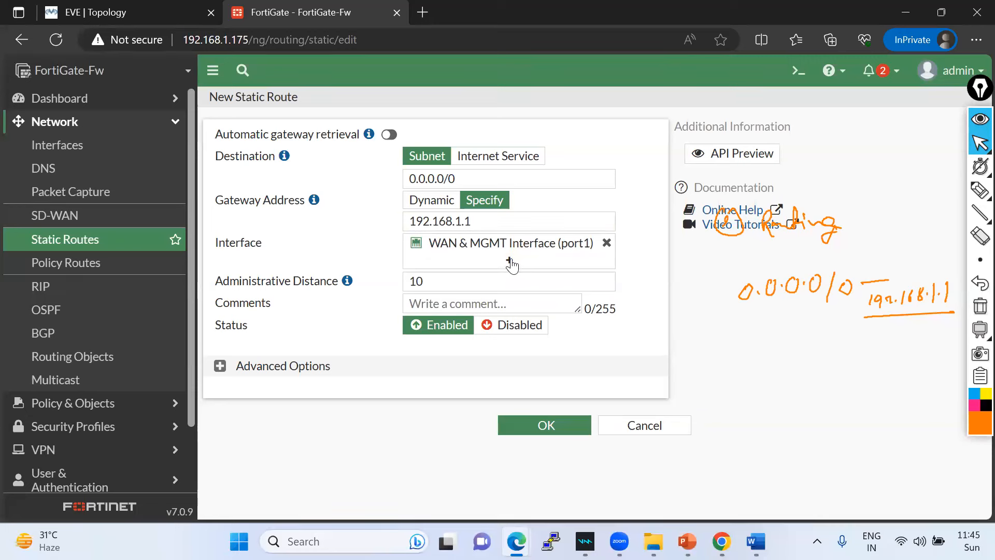
{"action": "mouse_move", "coordinate": [583, 245]}
{"action": "left_click", "coordinate": [509, 259]}
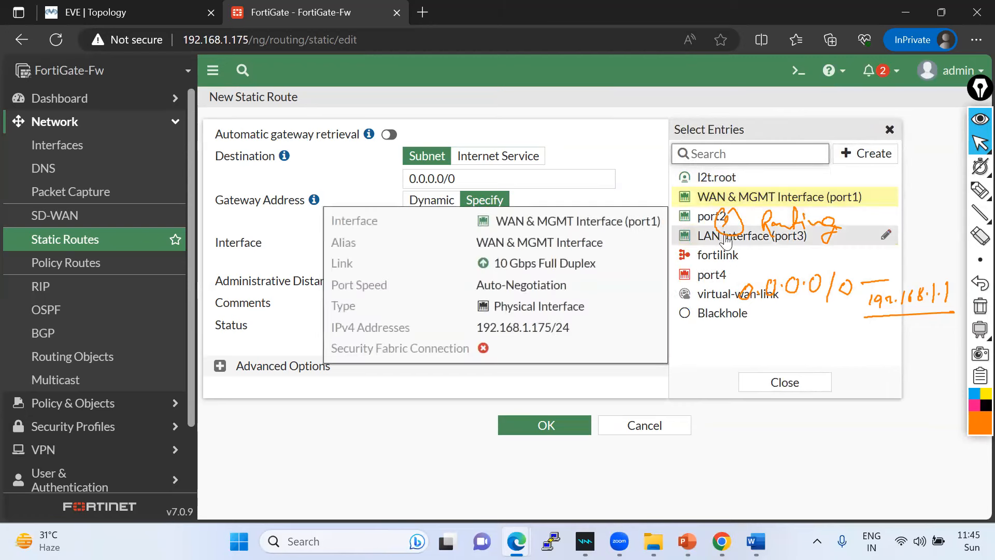
{"action": "mouse_move", "coordinate": [729, 240]}
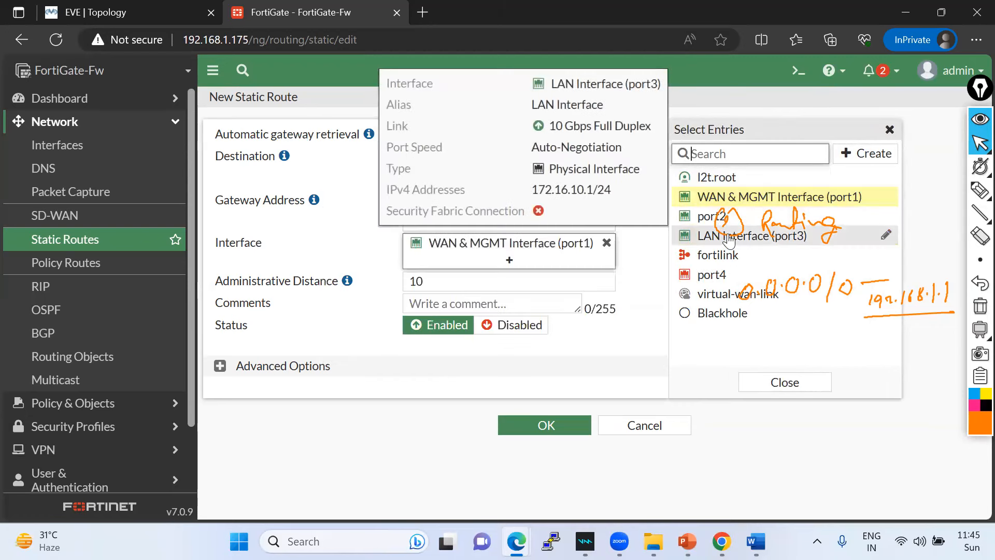
{"action": "left_click", "coordinate": [344, 244]}
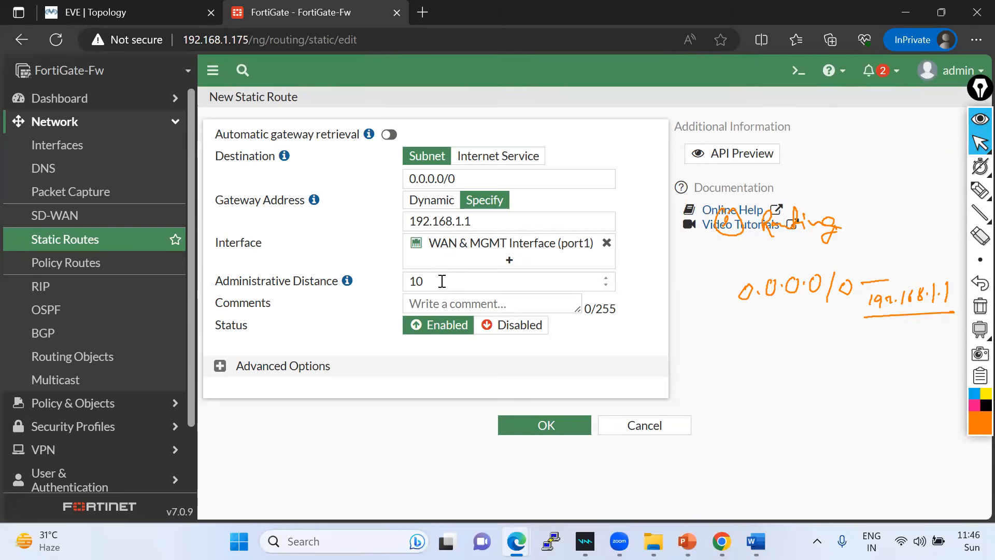
- Keep distance 10 and enter the comment 'Default Route_Towards Internet'
{"action": "left_click", "coordinate": [443, 280]}
{"action": "double_click", "coordinate": [443, 281]}
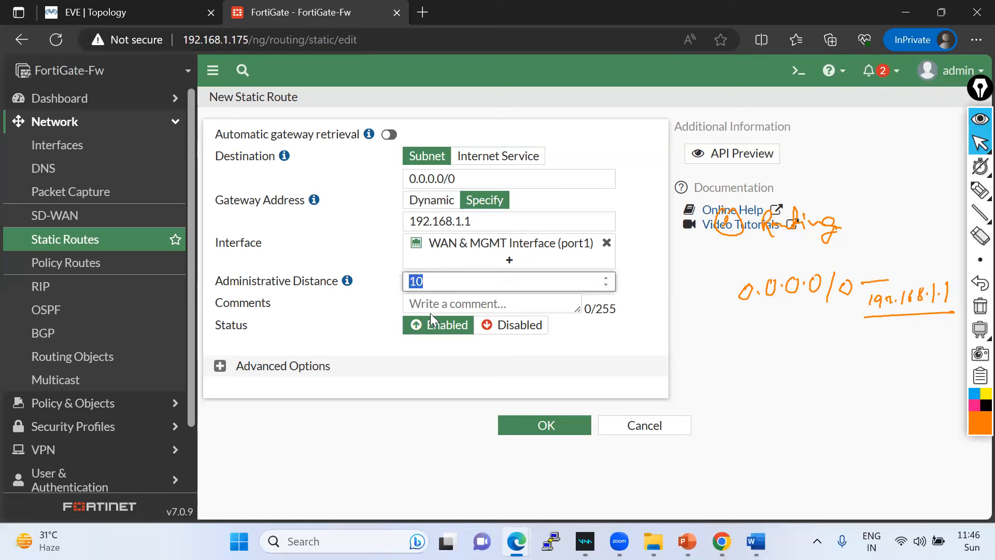
{"action": "left_click", "coordinate": [446, 304]}
{"action": "type", "text": "Default_ Route_Towards"}
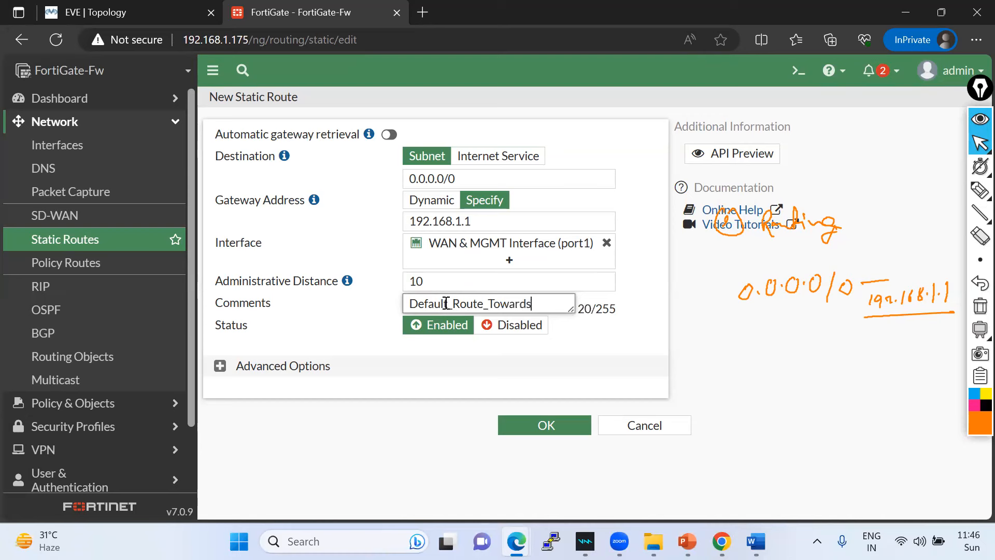
{"action": "type", "text": " Internet"}
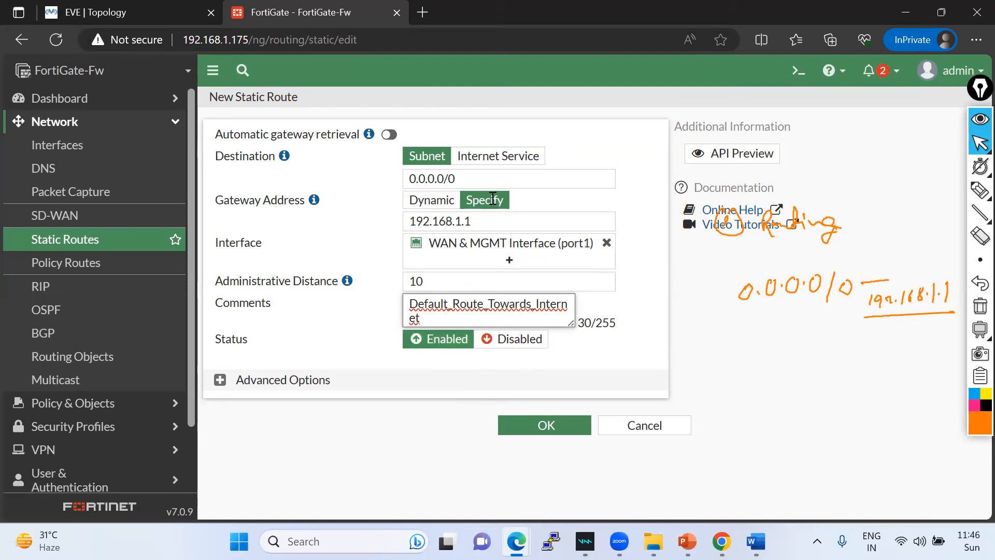
- Try Internet Service as the route destination, searching the list for 'goo' and 'face'
{"action": "left_click", "coordinate": [498, 156]}
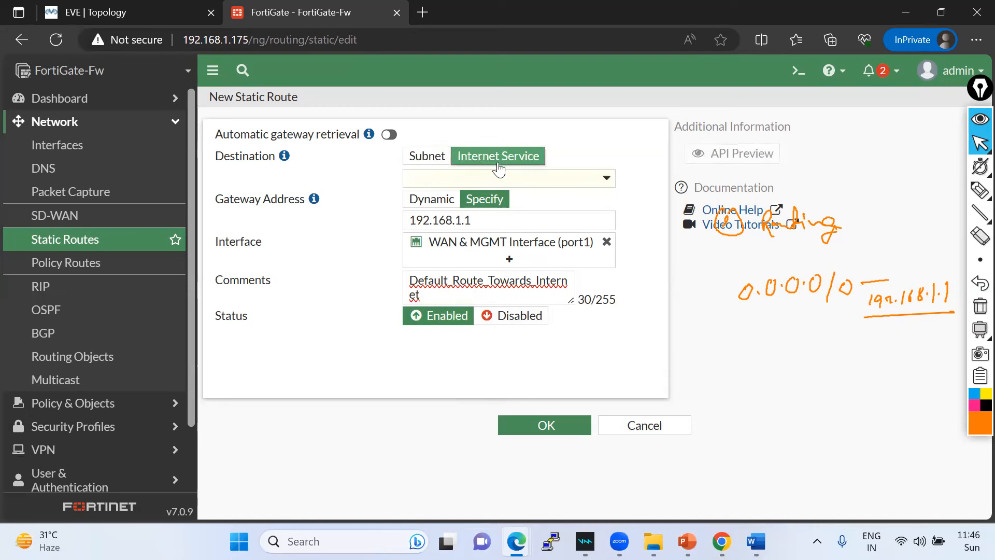
{"action": "left_click", "coordinate": [606, 176]}
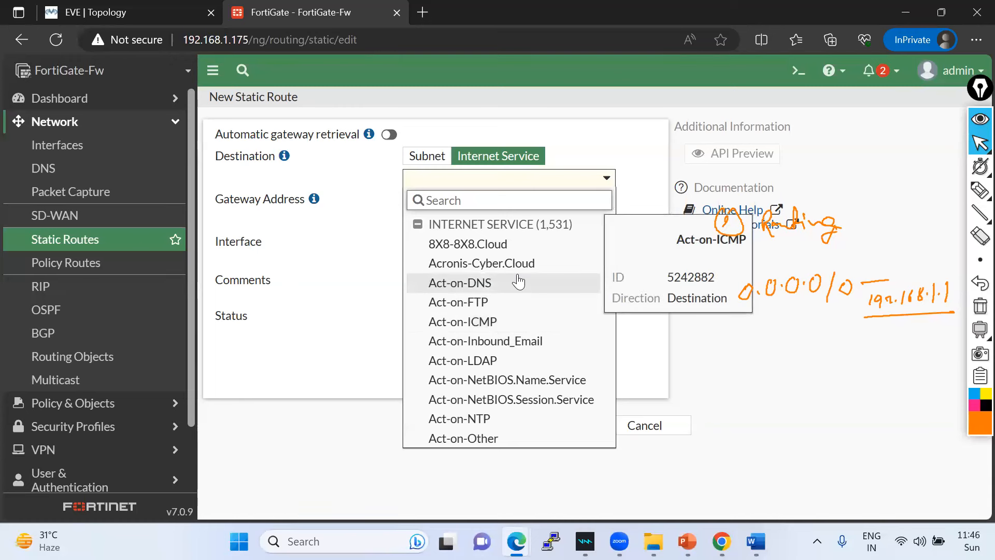
{"action": "type", "text": "goo"}
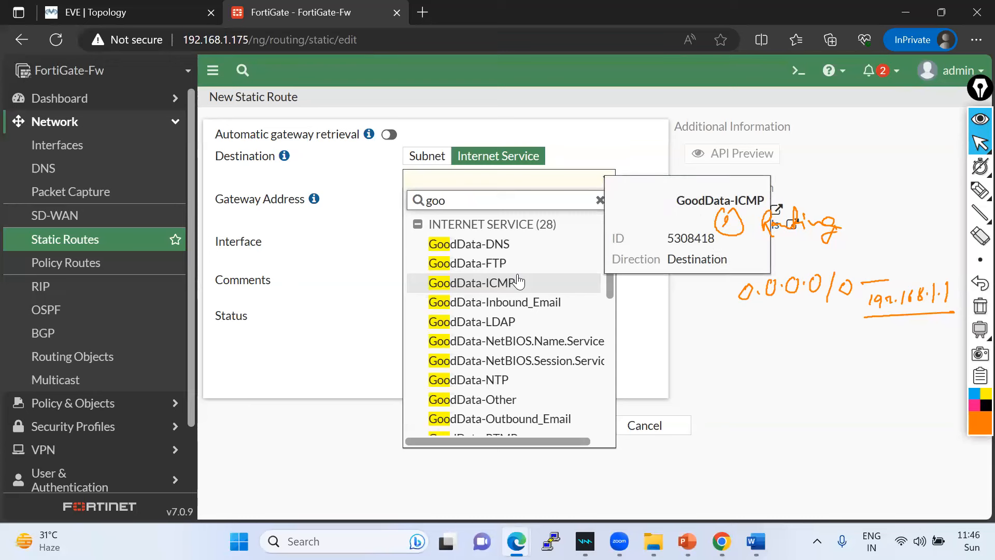
{"action": "key", "text": "BackSpace"}
{"action": "type", "text": "face"}
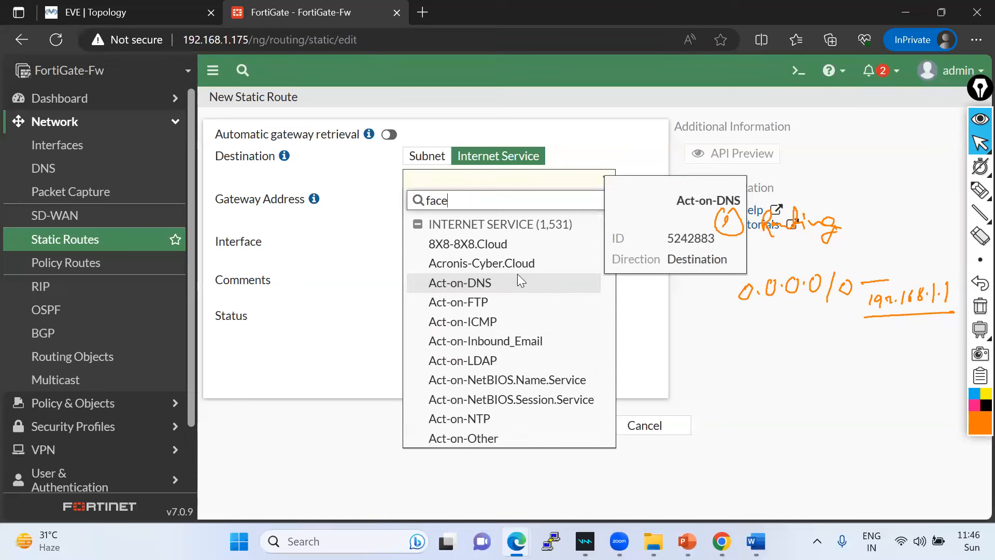
{"action": "left_click", "coordinate": [599, 201]}
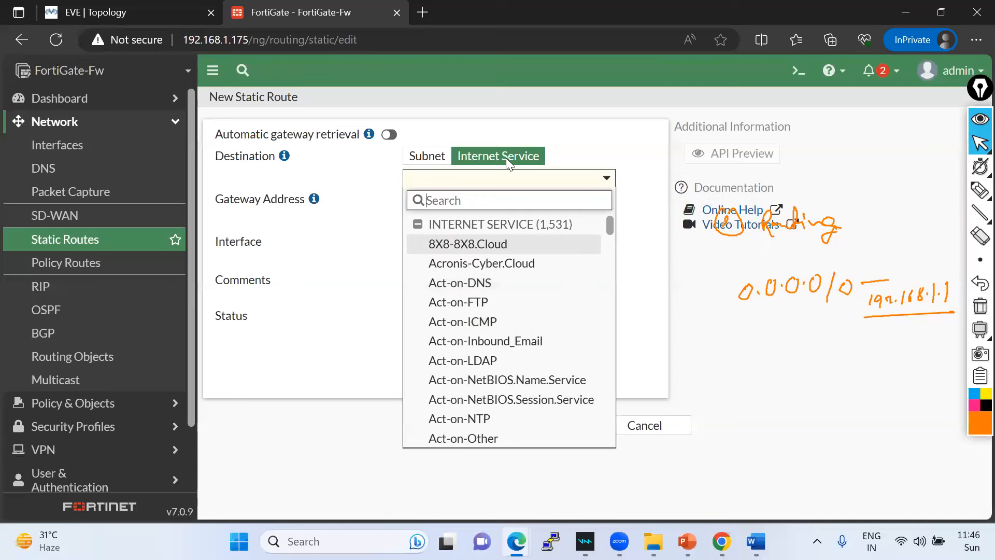
{"action": "left_click", "coordinate": [445, 157]}
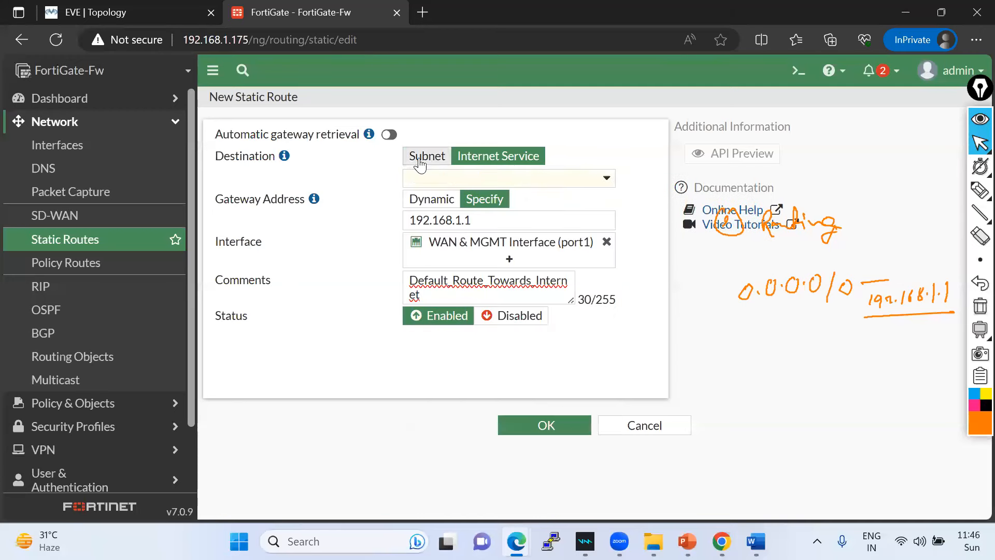
- Restore the 0.0.0.0/0 subnet destination and the fixed 192.168.1.1 gateway after trying Dynamic
{"action": "left_click", "coordinate": [432, 159]}
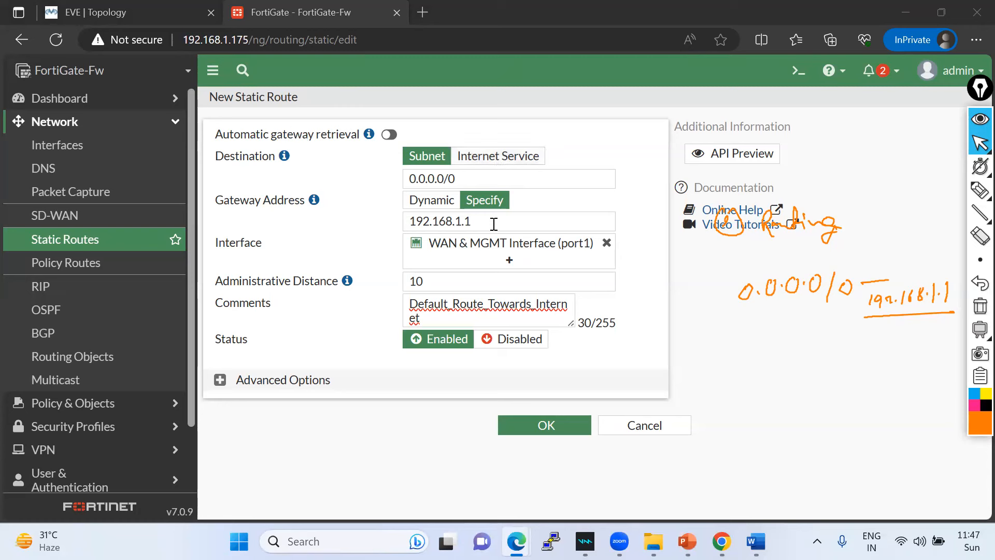
{"action": "left_click", "coordinate": [449, 204]}
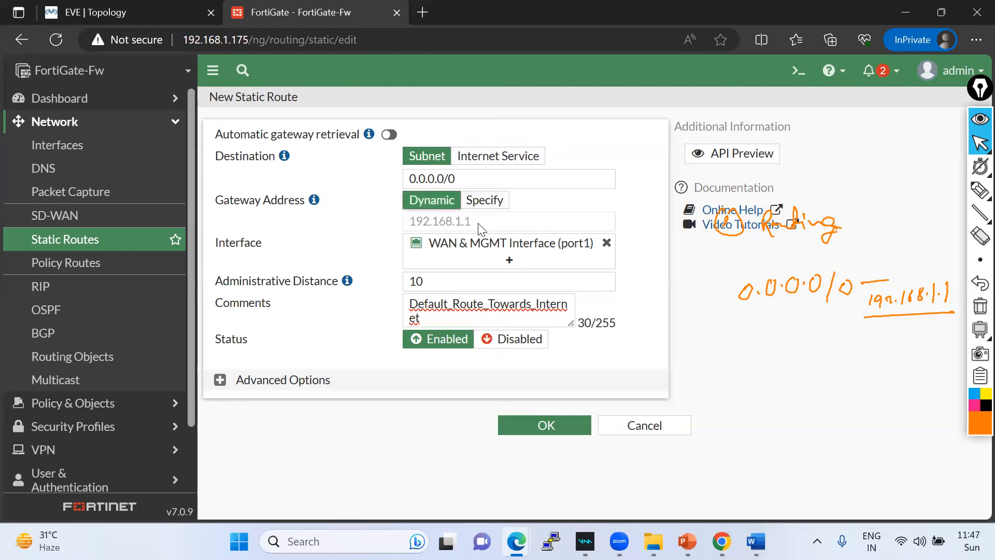
{"action": "left_click", "coordinate": [477, 206]}
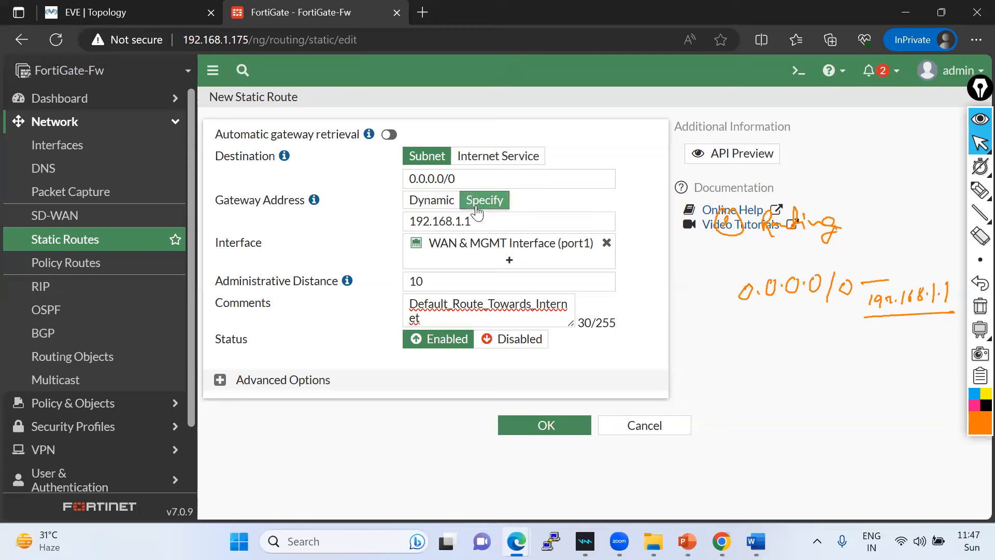
- Save the 0.0.0.0/0 default route, then reopen it to check its Priority advanced option
{"action": "left_click", "coordinate": [551, 428]}
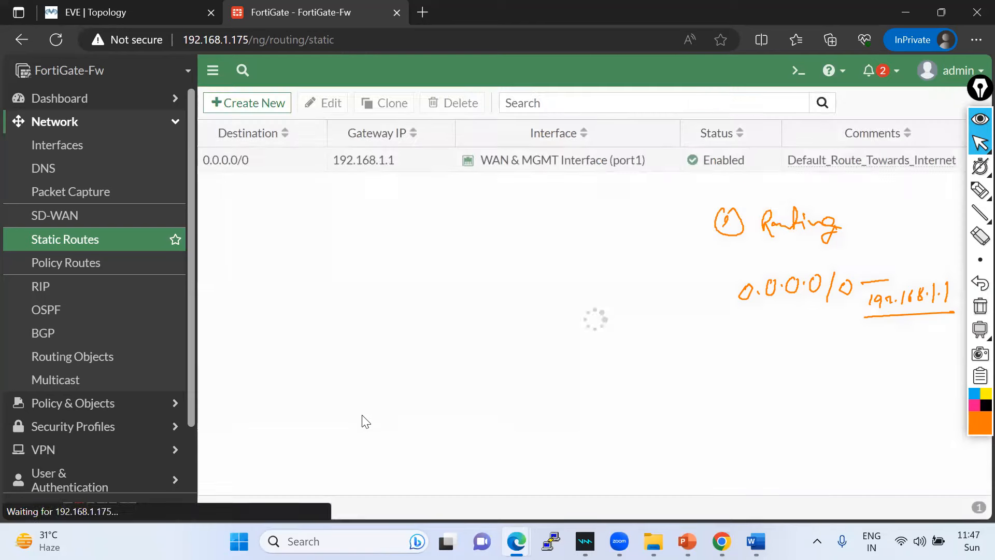
{"action": "left_click", "coordinate": [234, 163]}
{"action": "double_click", "coordinate": [234, 163]}
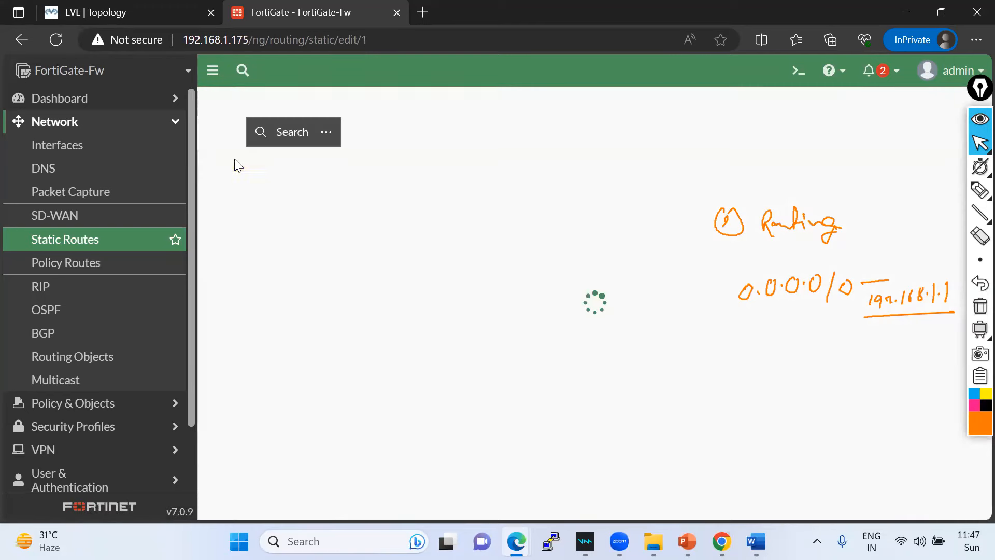
{"action": "left_click", "coordinate": [295, 381]}
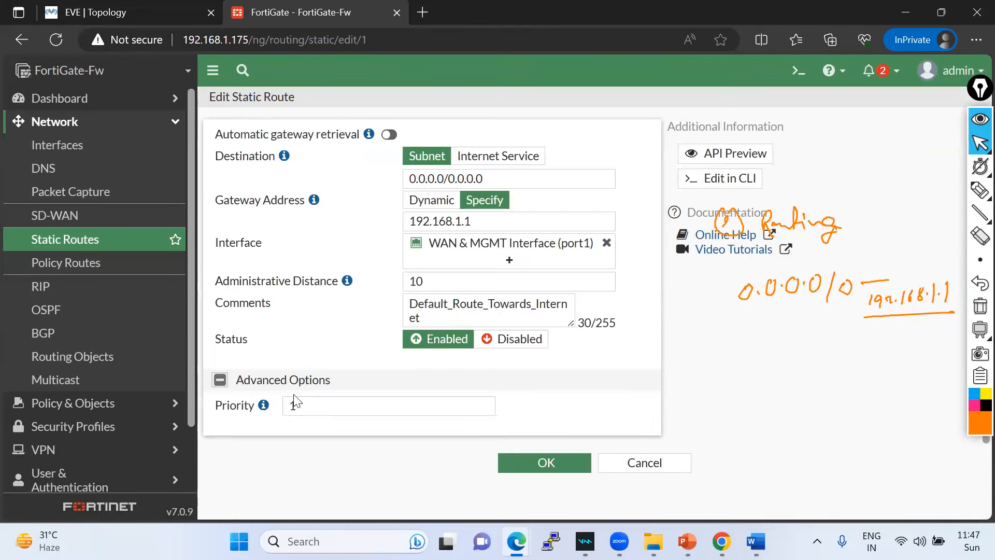
{"action": "left_click", "coordinate": [221, 377]}
{"action": "left_click", "coordinate": [538, 465]}
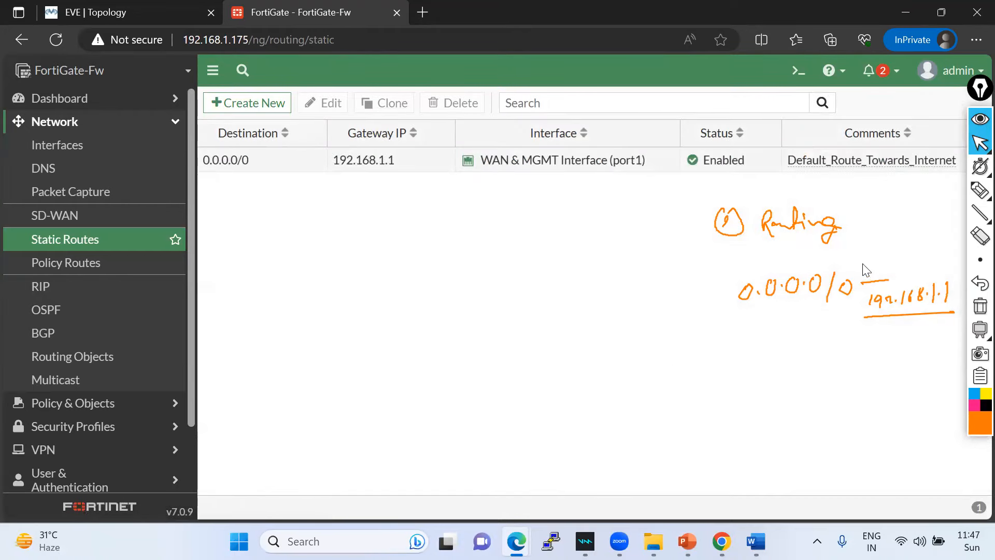
- Replace the on-screen notes with 'Routing -- done' and expand Policy & Objects
{"action": "left_click", "coordinate": [956, 191]}
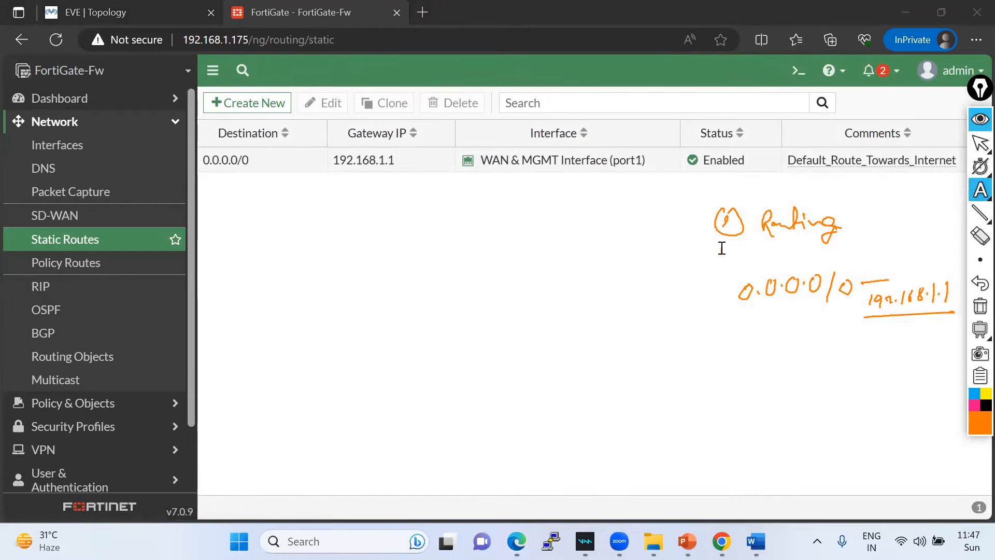
{"action": "type", "text": "2- Policy"}
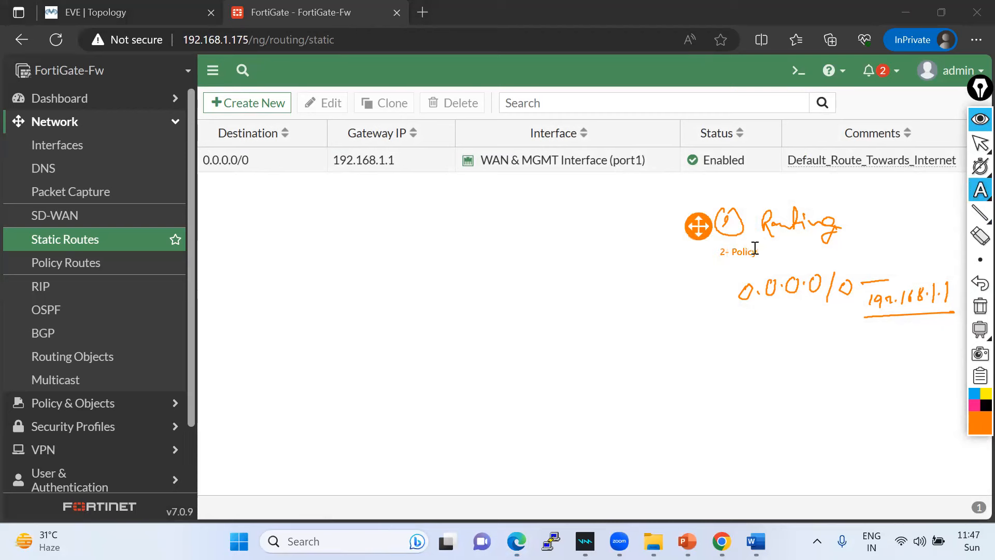
{"action": "left_click", "coordinate": [980, 307]}
{"action": "left_click", "coordinate": [776, 203]}
{"action": "type", "text": "Routin"}
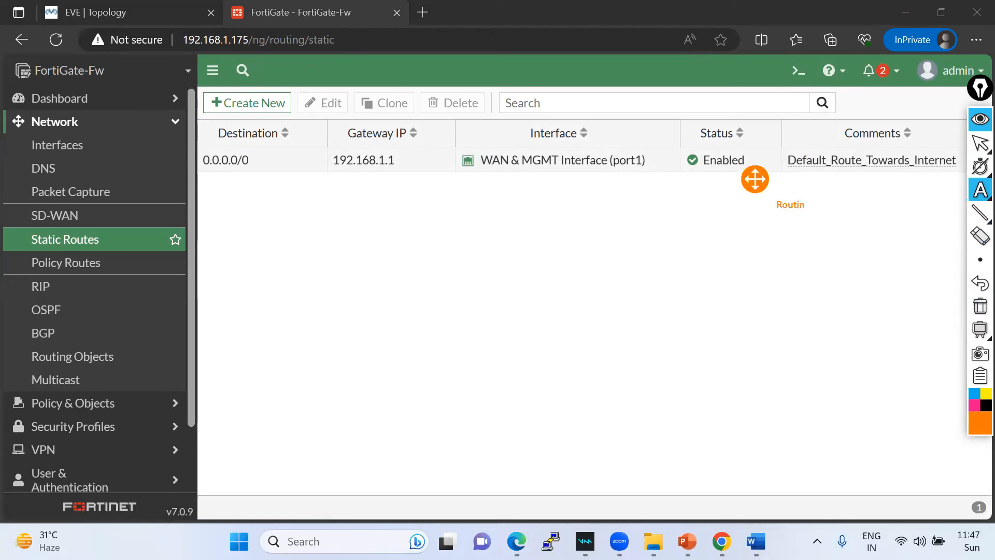
{"action": "type", "text": "g -- done"}
{"action": "key", "text": "Return"}
{"action": "type", "text": "("}
{"action": "left_click", "coordinate": [978, 147]}
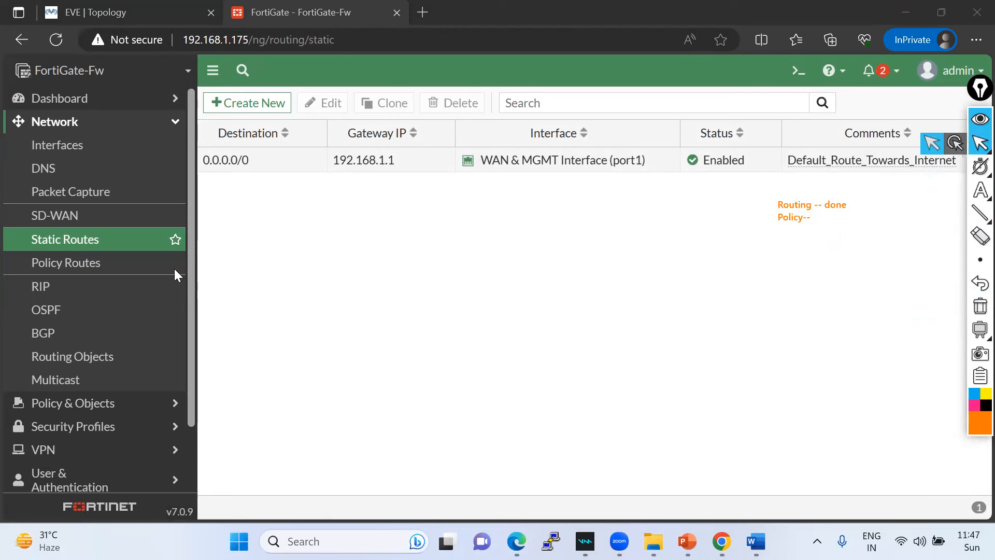
{"action": "left_click", "coordinate": [67, 410]}
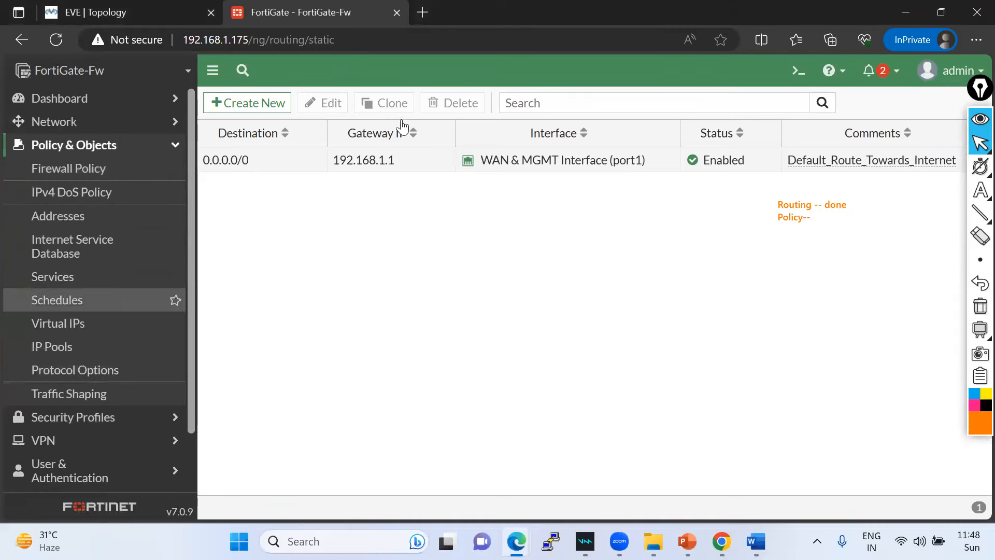
- Create a new firewall policy and enter the name LAN-To-Internet-Policy
{"action": "left_click", "coordinate": [66, 176]}
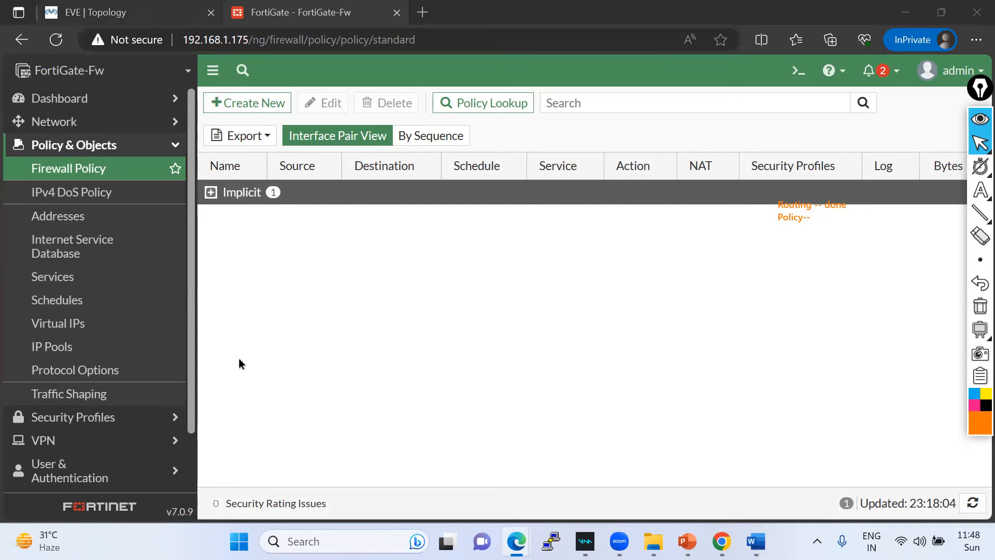
{"action": "key", "text": "ctrl+Tab"}
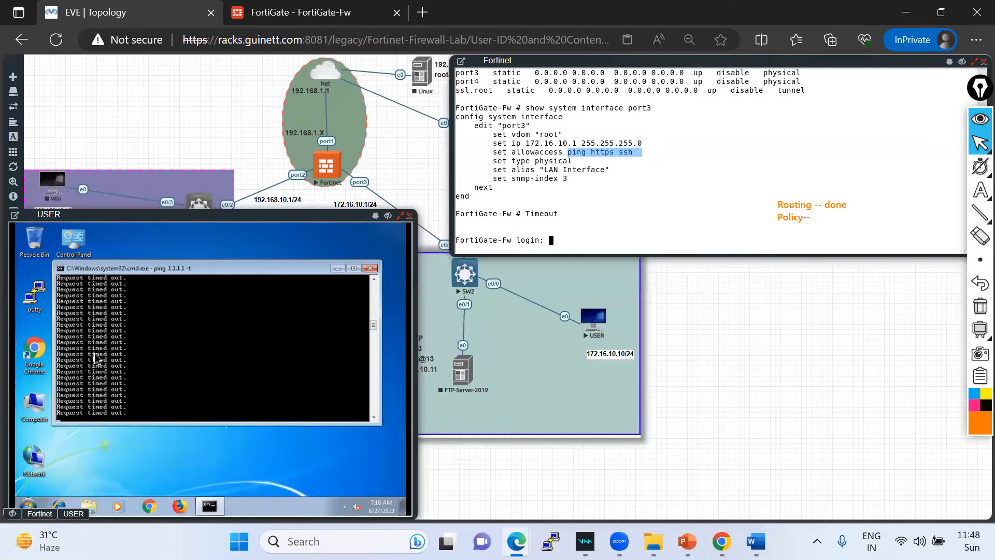
{"action": "left_click", "coordinate": [280, 12]}
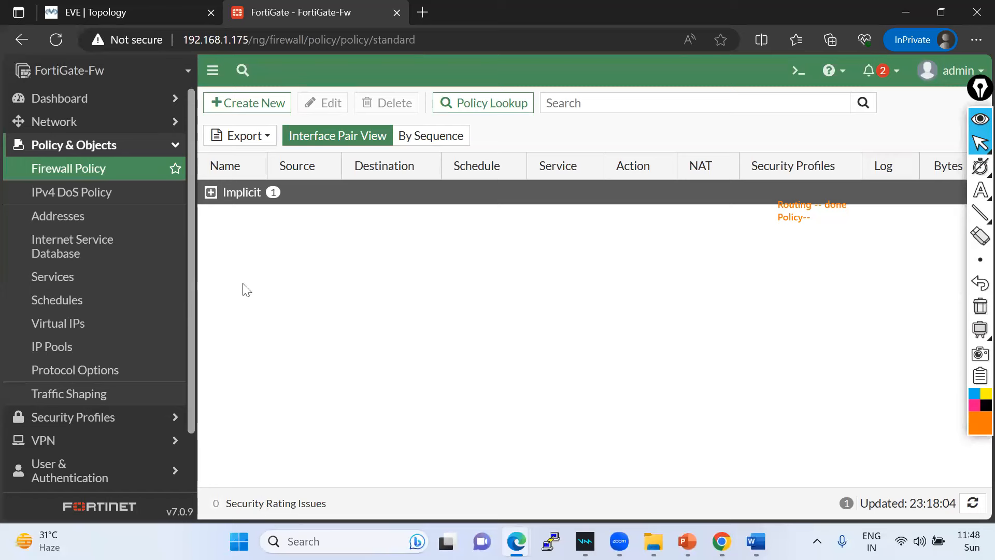
{"action": "left_click", "coordinate": [247, 103]}
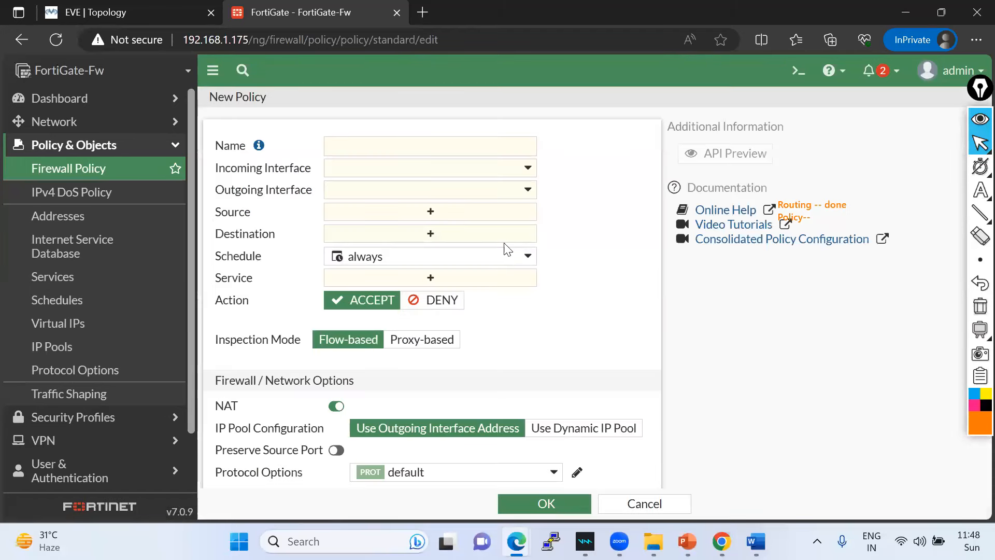
{"action": "left_click", "coordinate": [358, 147]}
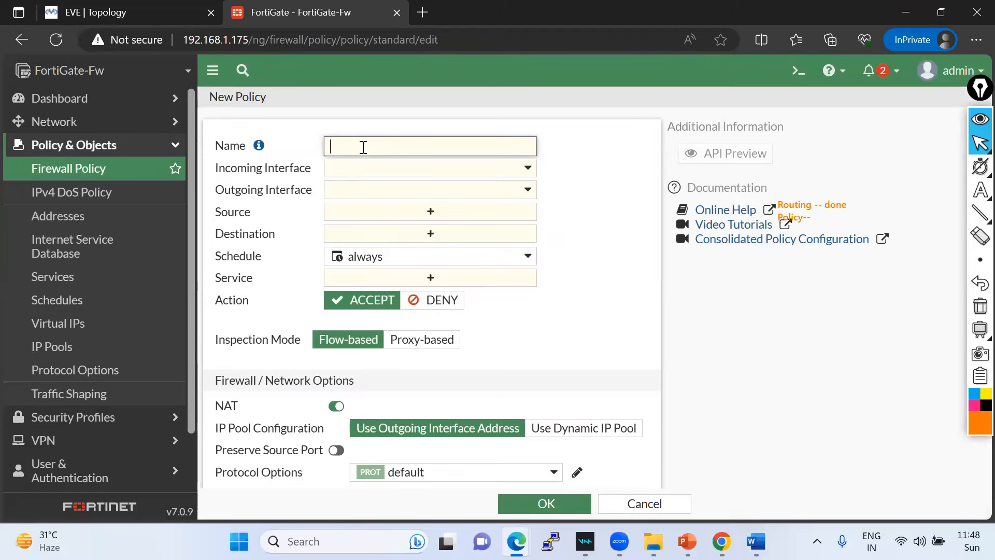
{"action": "type", "text": "LAN-To-Internet-Policy"}
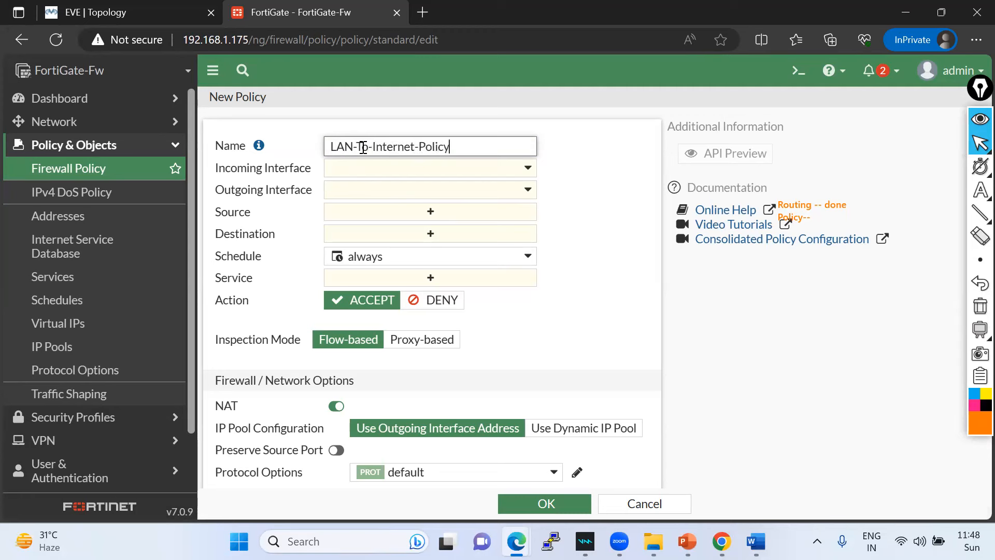
{"action": "key", "text": "ctrl+a"}
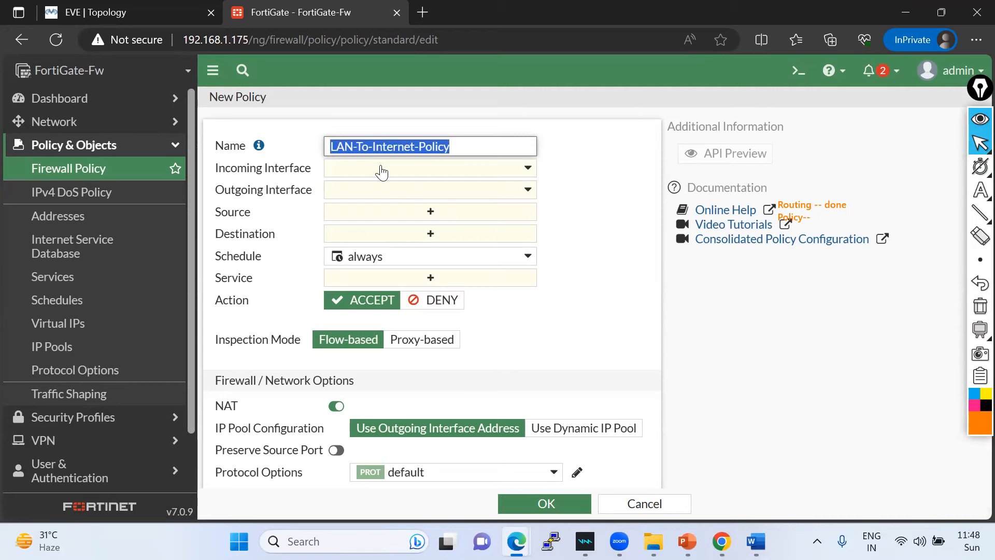
- Set incoming interface LAN Interface (port3) and outgoing interface WAN & MGMT Interface (port1)
{"action": "left_click", "coordinate": [97, 14]}
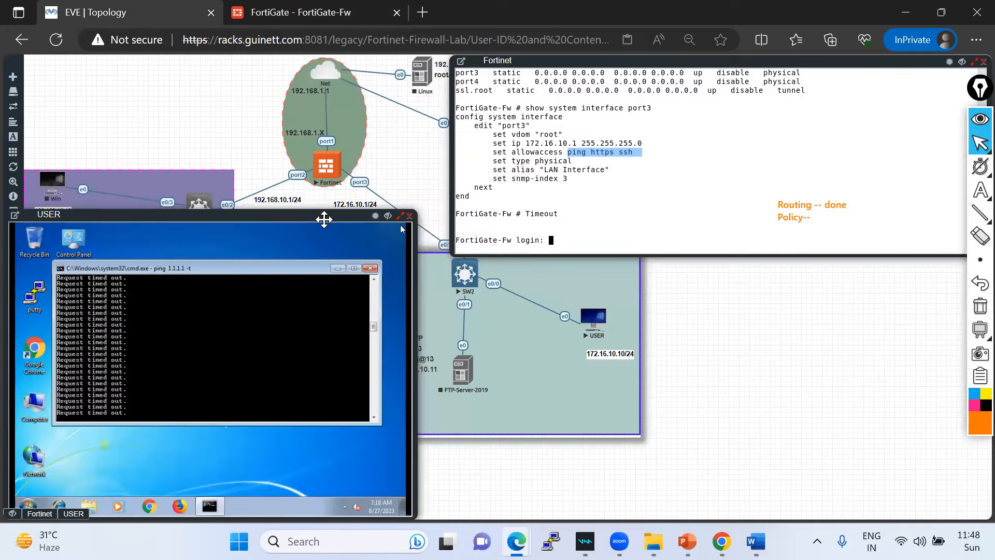
{"action": "left_click_drag", "start_coordinate": [322, 217], "coordinate": [70, 257]}
{"action": "left_click", "coordinate": [323, 16]}
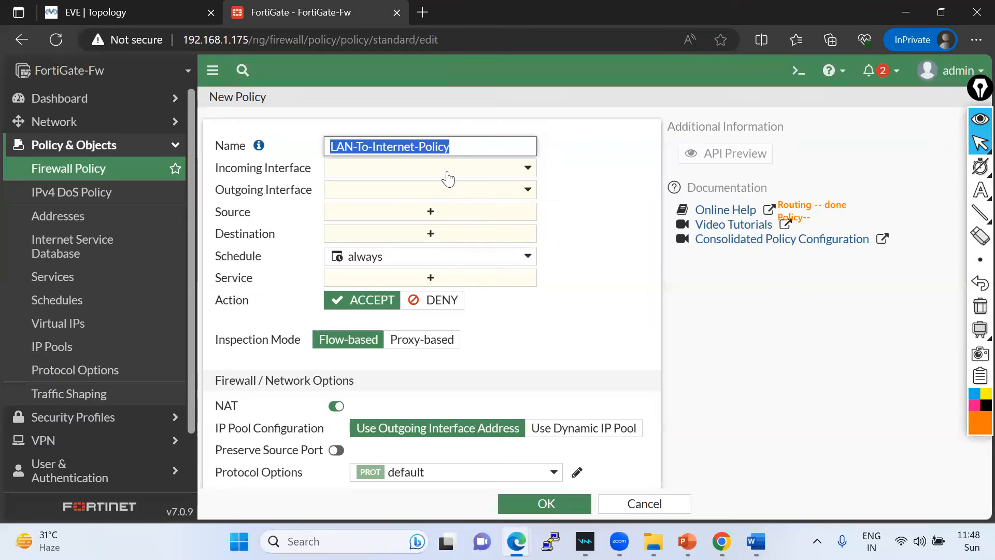
{"action": "left_click", "coordinate": [445, 168]}
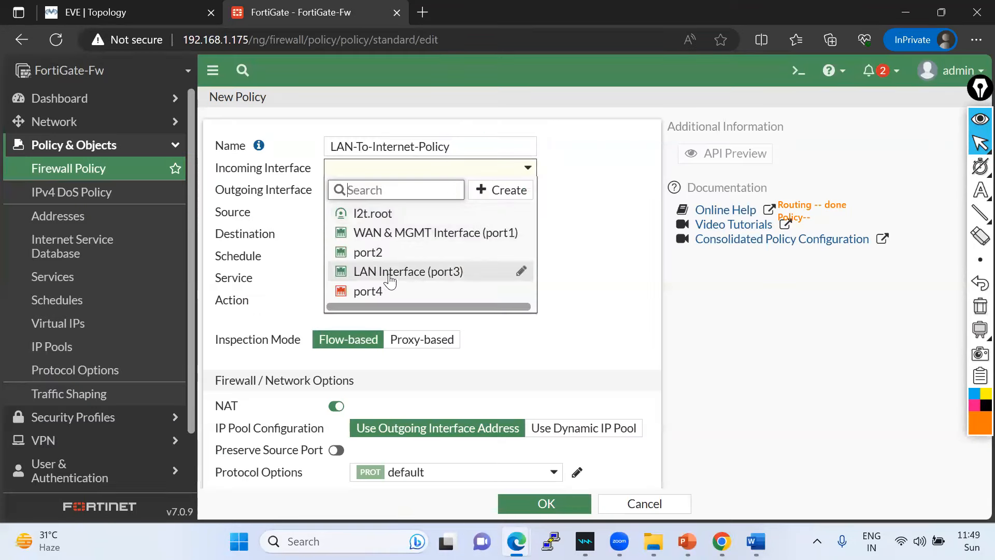
{"action": "left_click", "coordinate": [390, 275]}
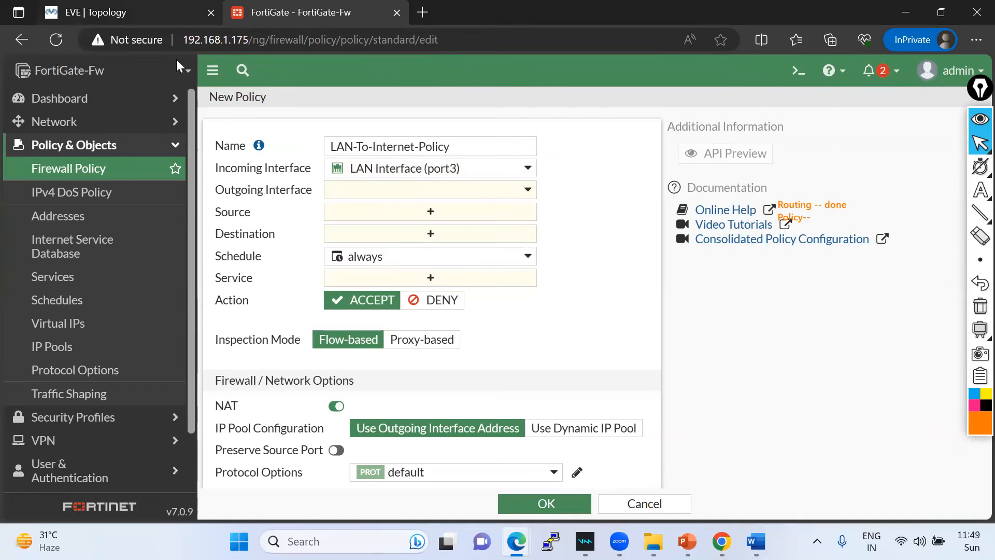
{"action": "left_click", "coordinate": [159, 14]}
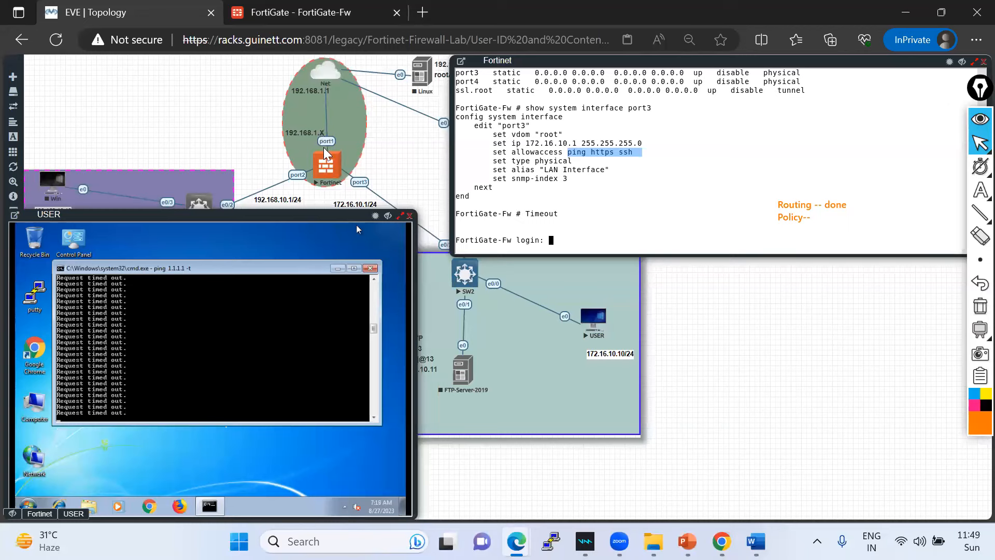
{"action": "left_click", "coordinate": [308, 14]}
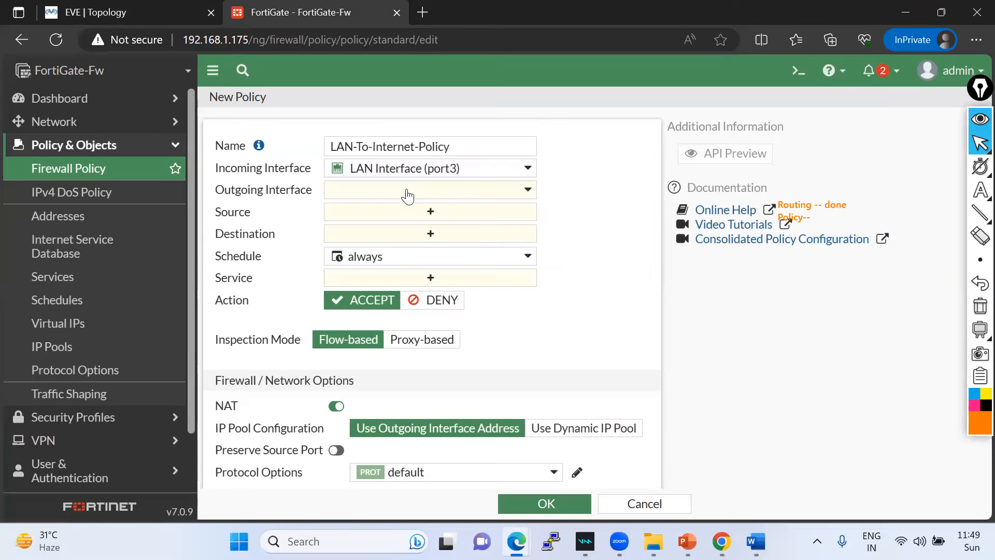
{"action": "left_click", "coordinate": [409, 190]}
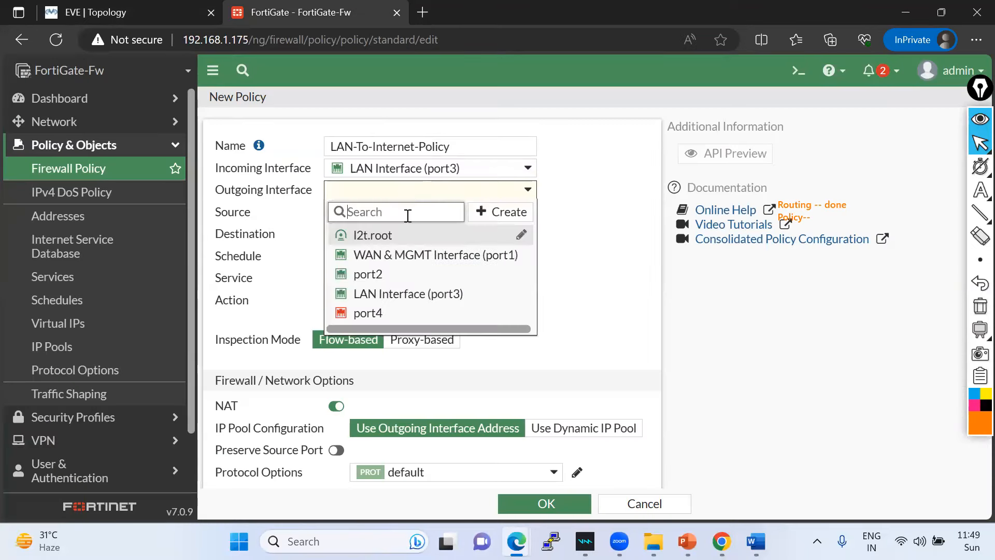
{"action": "left_click", "coordinate": [402, 255]}
{"action": "left_click", "coordinate": [593, 234]}
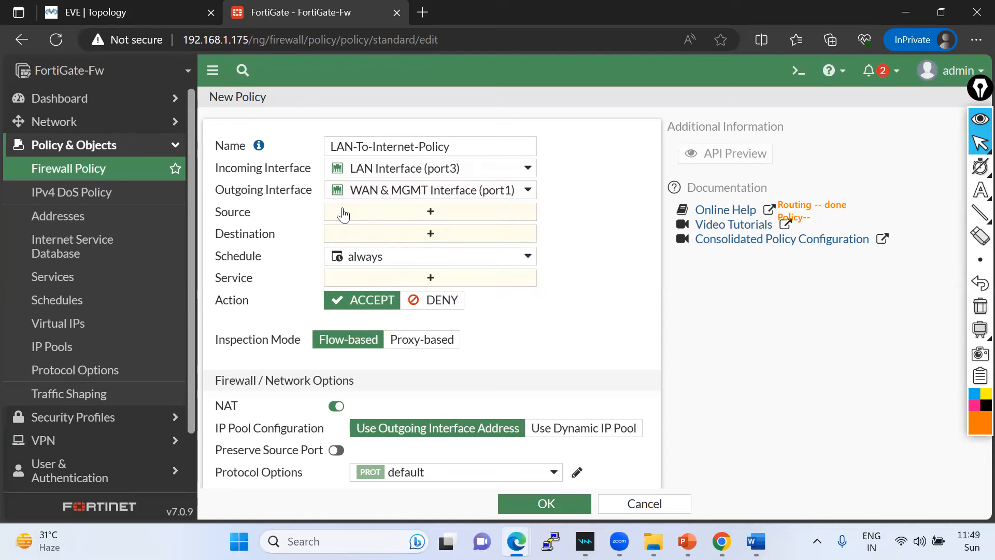
{"action": "left_click", "coordinate": [377, 212]}
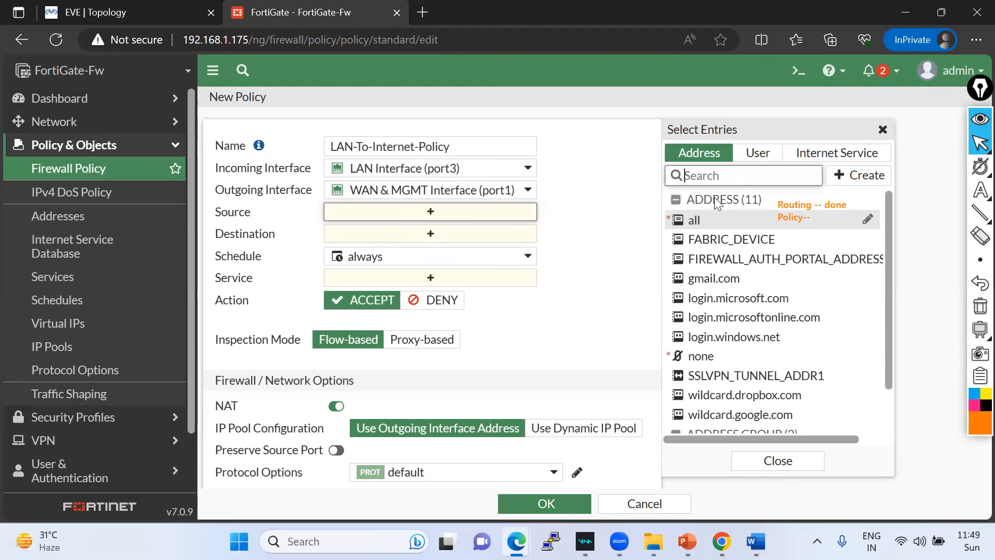
- Create a green LAN-Sunet subnet address for 172.16.10.0/24
{"action": "mouse_move", "coordinate": [707, 228]}
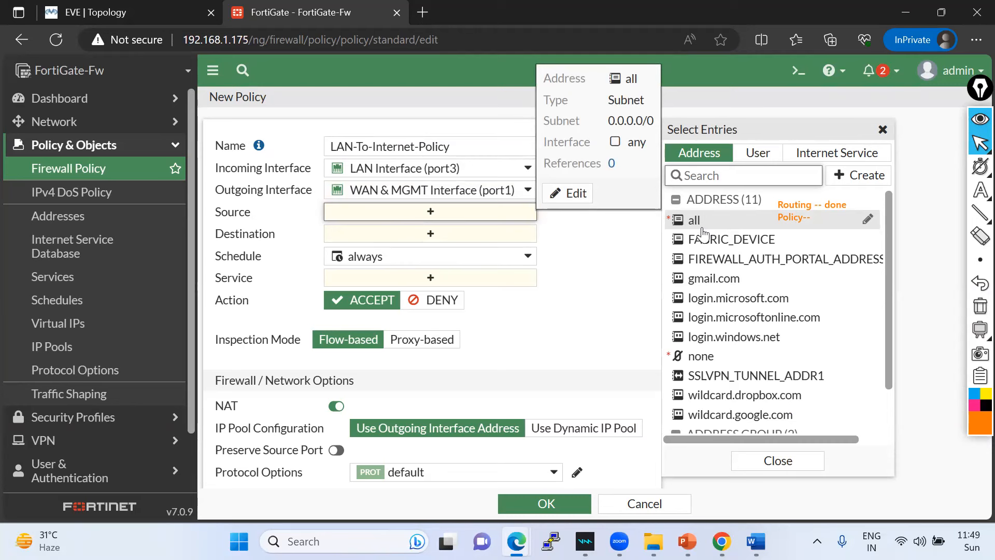
{"action": "left_click", "coordinate": [864, 175]}
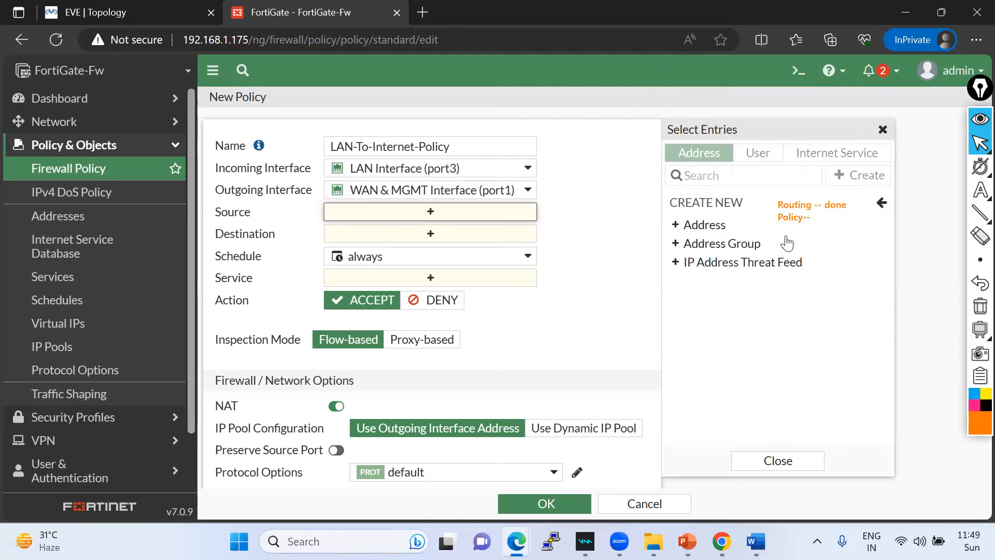
{"action": "left_click", "coordinate": [705, 225]}
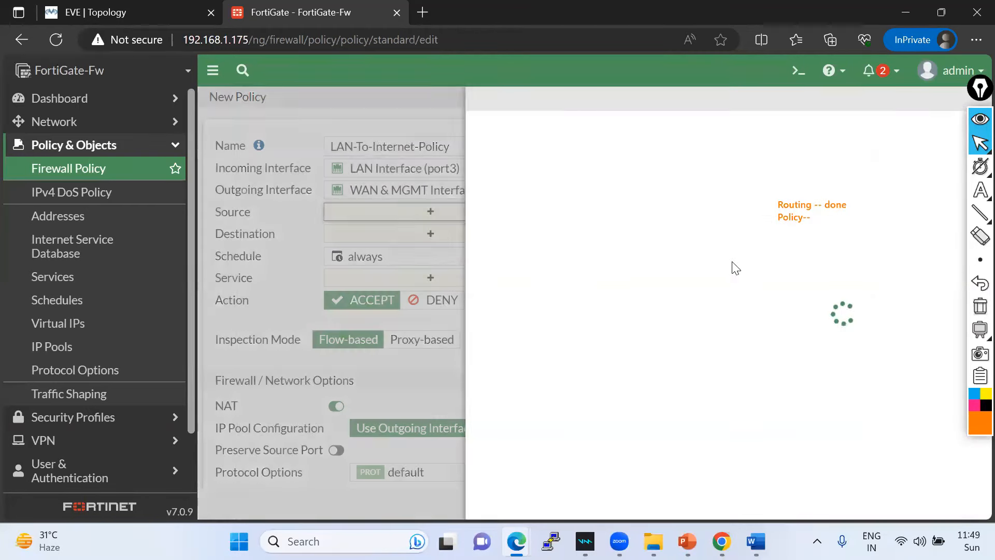
{"action": "left_click", "coordinate": [436, 135]}
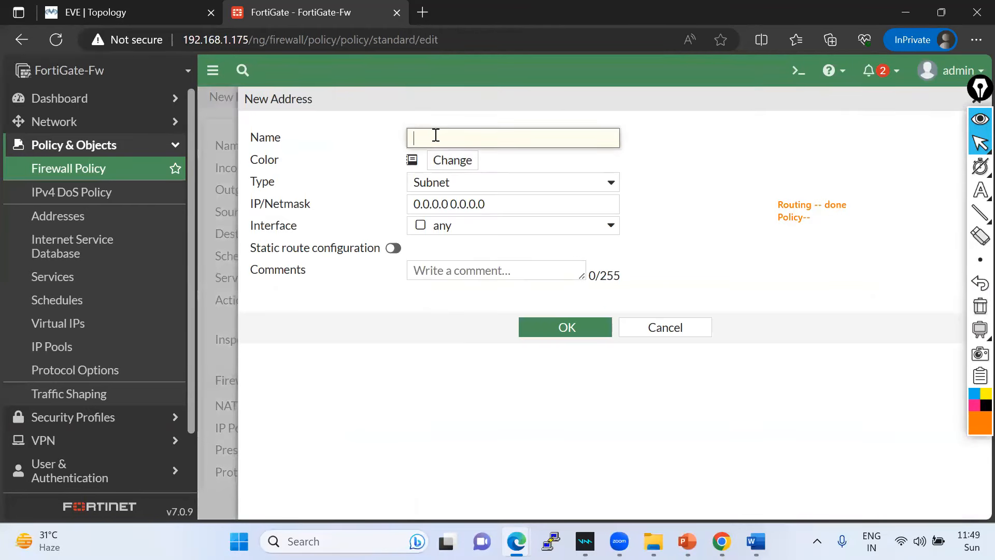
{"action": "type", "text": "LAN-Sunet"}
{"action": "left_click", "coordinate": [453, 162]}
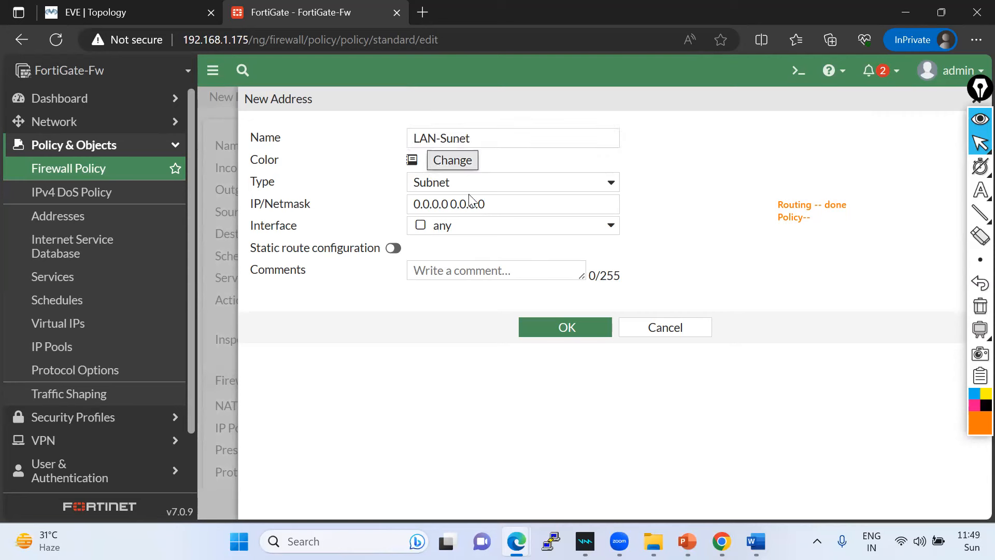
{"action": "left_click", "coordinate": [506, 184]}
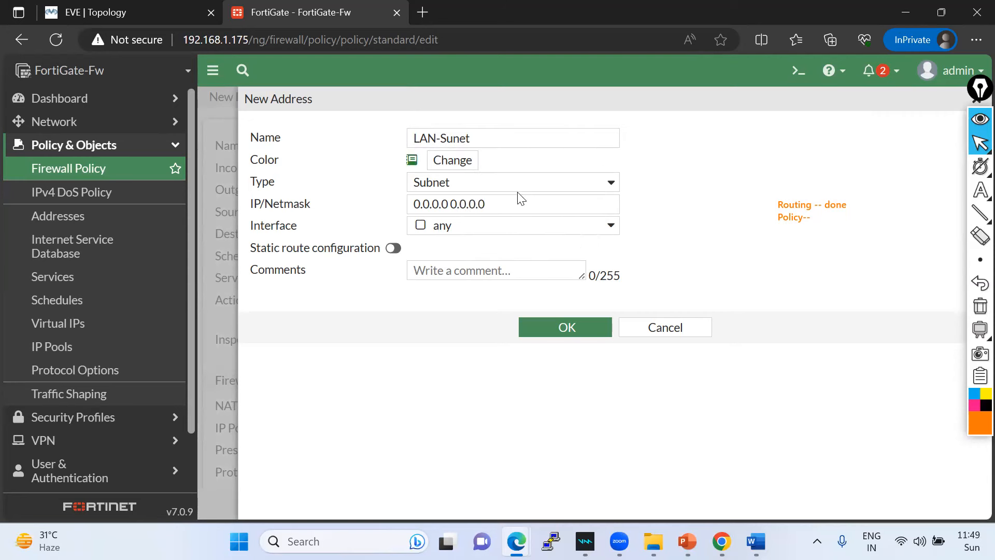
{"action": "left_click", "coordinate": [482, 190]}
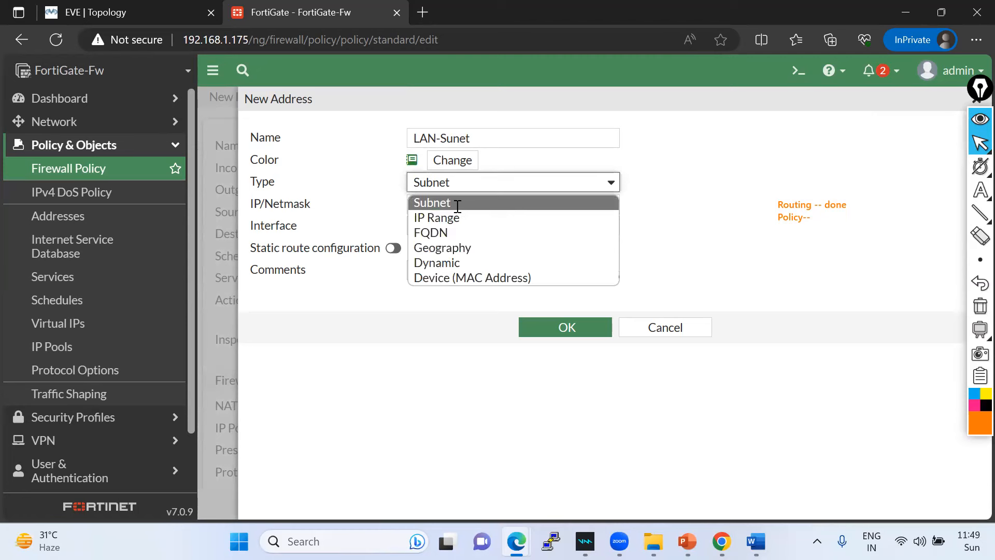
{"action": "left_click", "coordinate": [461, 204]}
{"action": "triple_click", "coordinate": [418, 205]}
{"action": "key", "text": "BackSpace"}
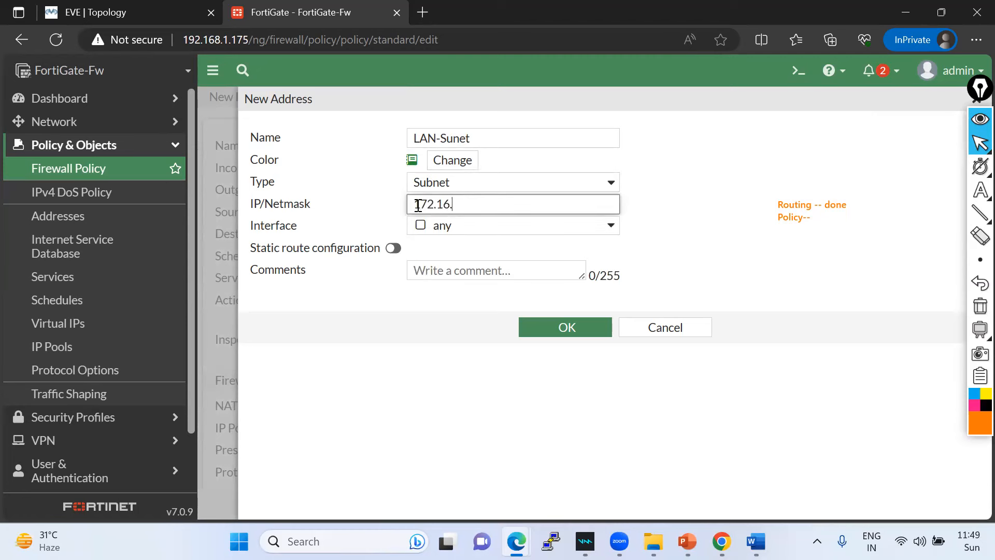
{"action": "type", "text": "172.16.10.0/24"}
{"action": "left_click", "coordinate": [602, 505]}
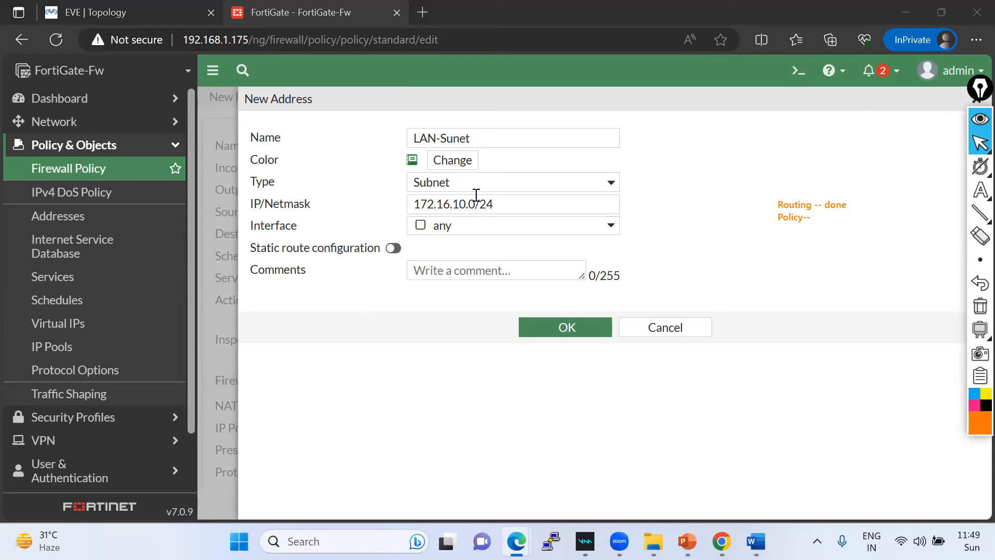
- Bind LAN-Sunet to LAN Interface (port3) and save the address
{"action": "left_click", "coordinate": [517, 226]}
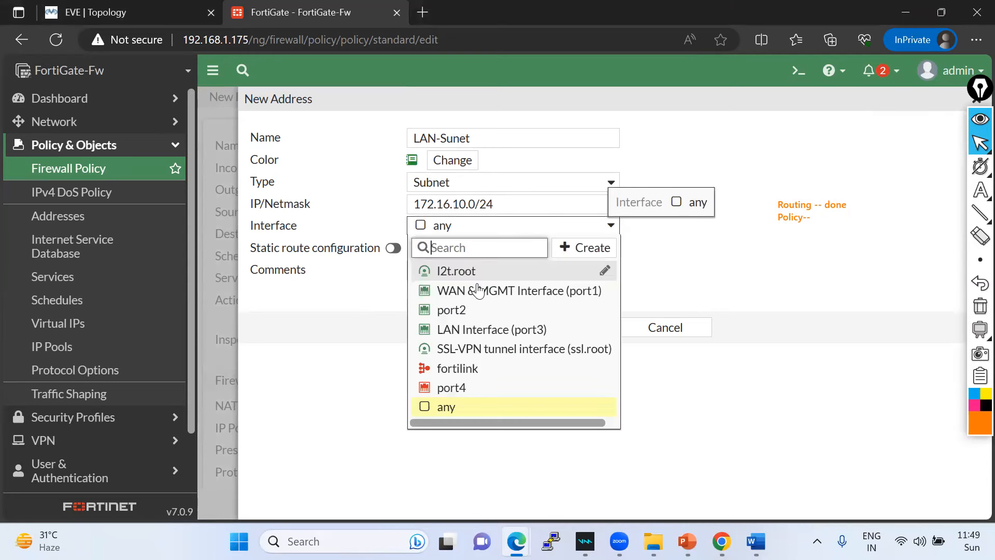
{"action": "left_click", "coordinate": [479, 338]}
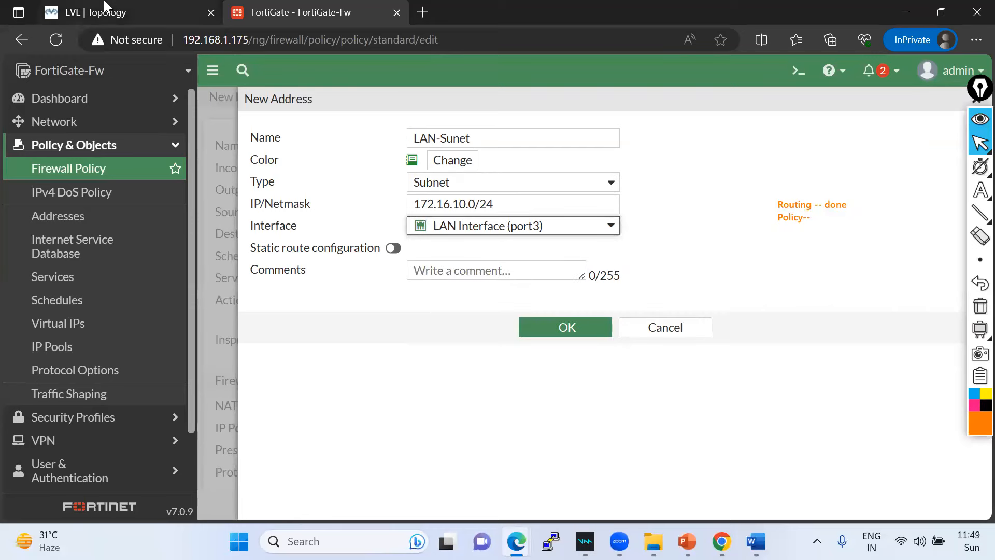
{"action": "left_click", "coordinate": [124, 12]}
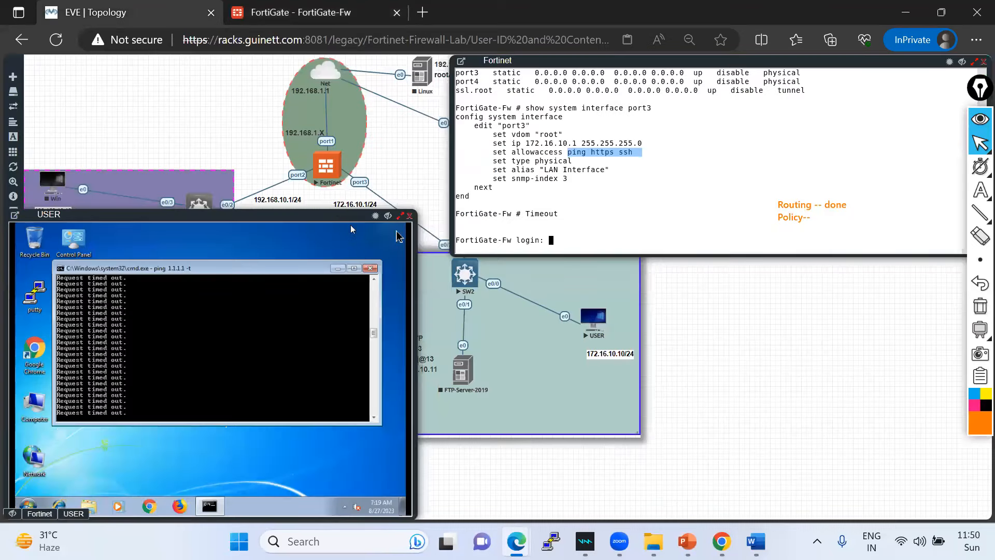
{"action": "left_click", "coordinate": [317, 13]}
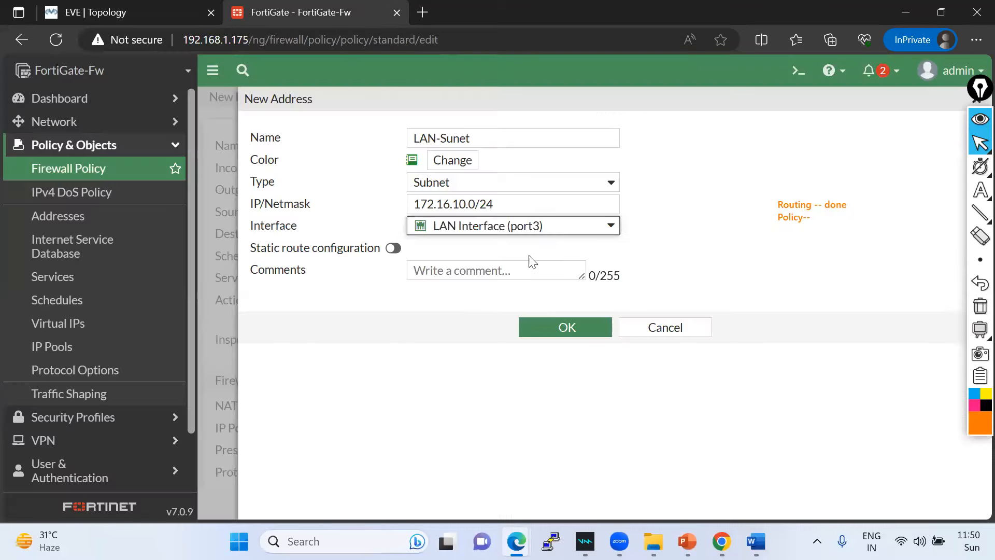
{"action": "left_click", "coordinate": [554, 326]}
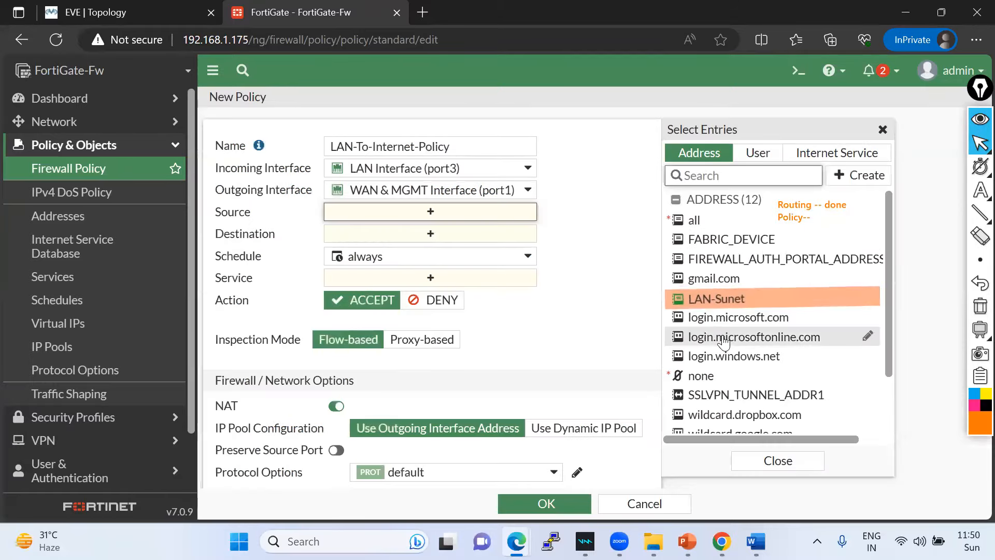
- Make LAN-Sunet the policy's source address
{"action": "left_click", "coordinate": [708, 300]}
{"action": "left_click", "coordinate": [702, 302]}
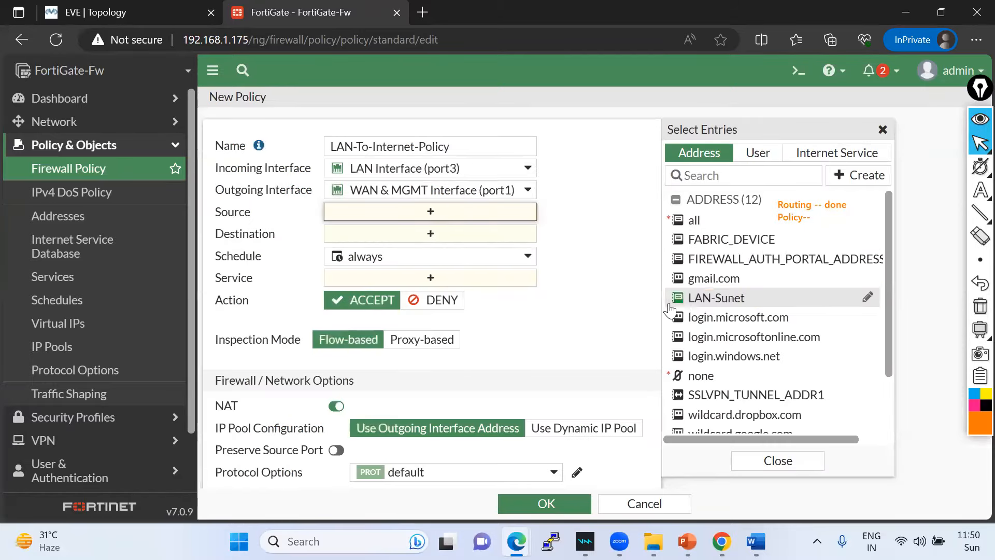
{"action": "left_click", "coordinate": [699, 303]}
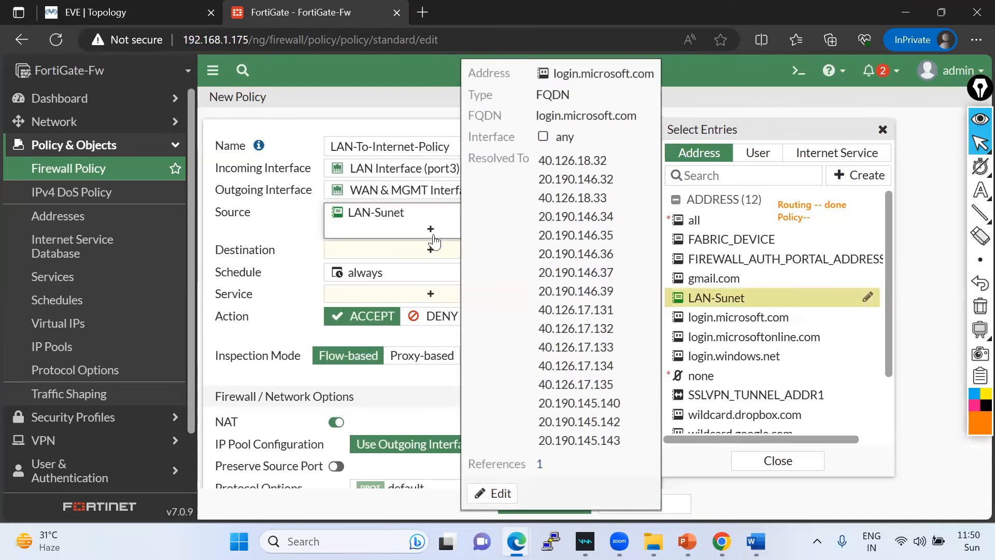
{"action": "left_click", "coordinate": [923, 203]}
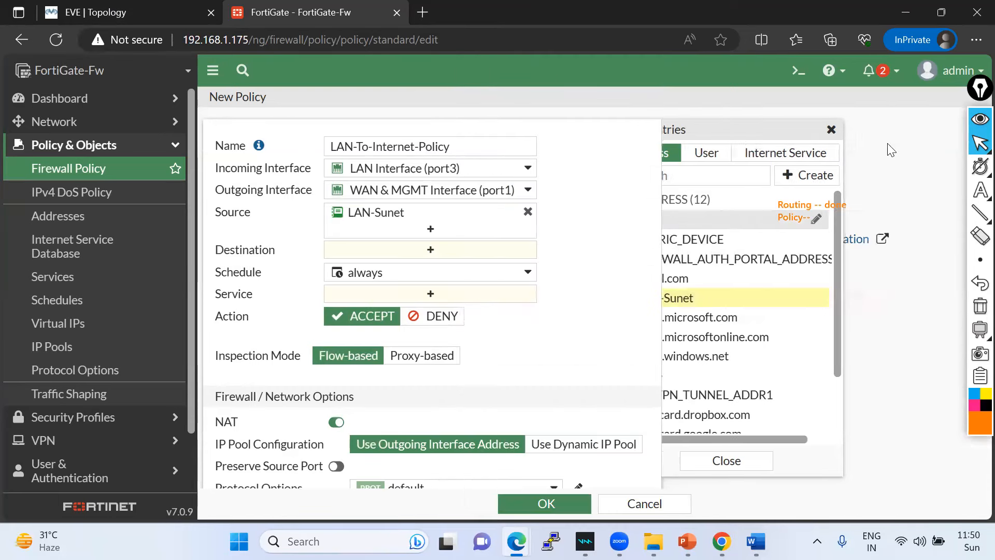
- Set the policy destination to 'all' after briefly browsing internet services for 'googl'
{"action": "left_click", "coordinate": [440, 254]}
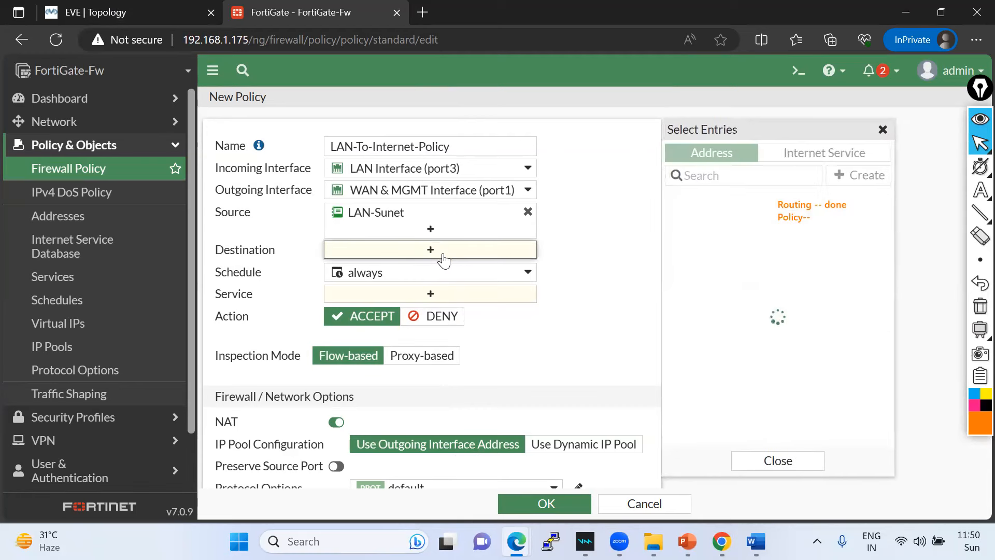
{"action": "mouse_move", "coordinate": [702, 226]}
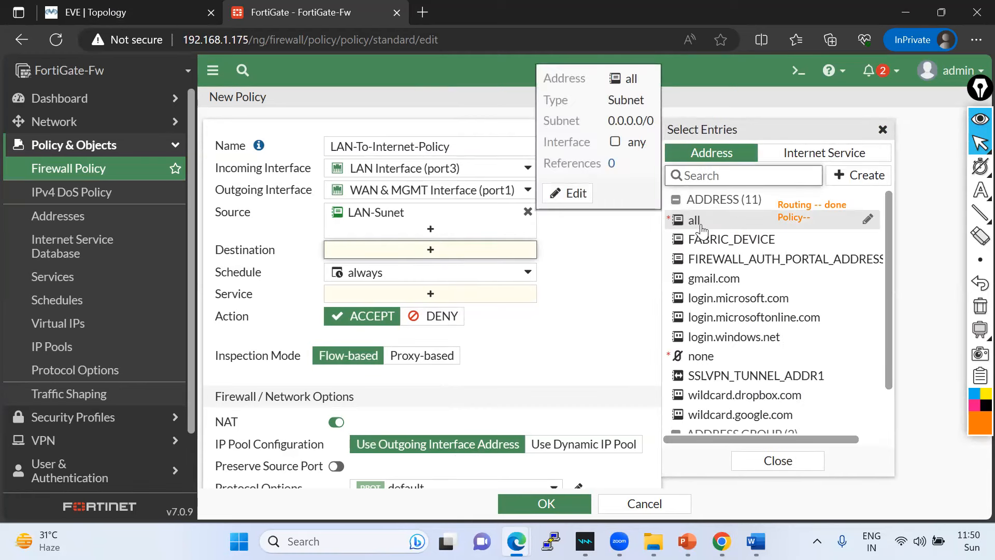
{"action": "left_click", "coordinate": [819, 154]}
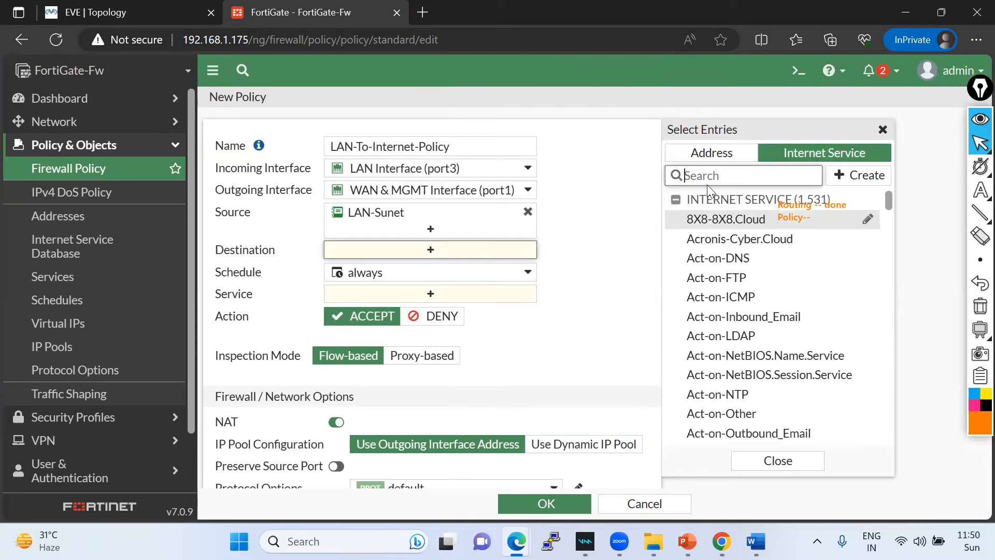
{"action": "type", "text": "googl"}
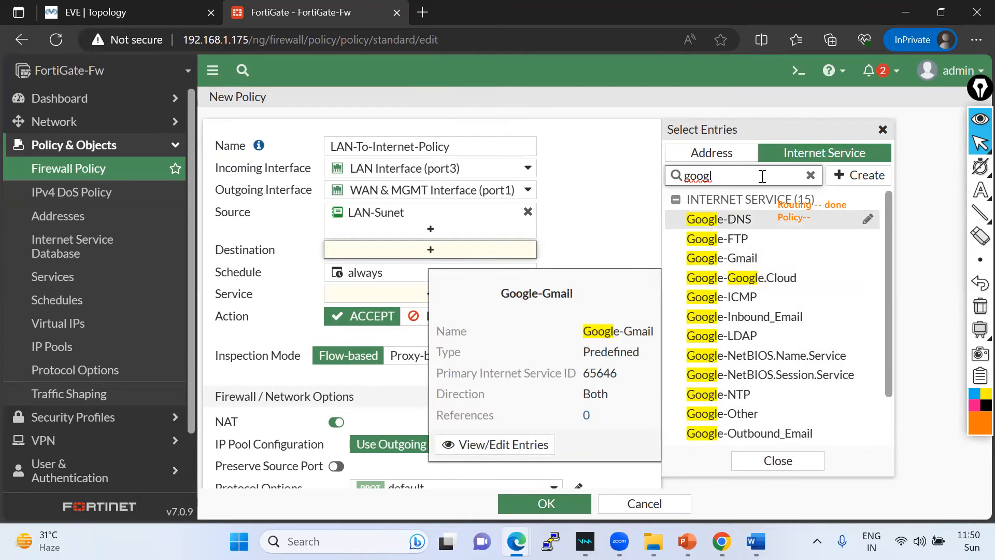
{"action": "left_click", "coordinate": [809, 175]}
{"action": "left_click", "coordinate": [740, 156]}
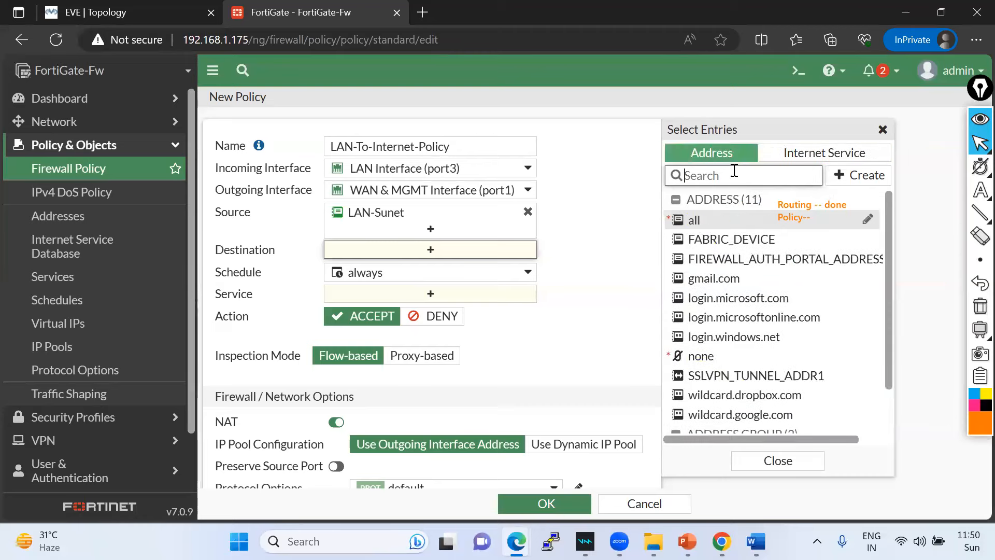
{"action": "left_click", "coordinate": [694, 220]}
{"action": "left_click", "coordinate": [596, 296]}
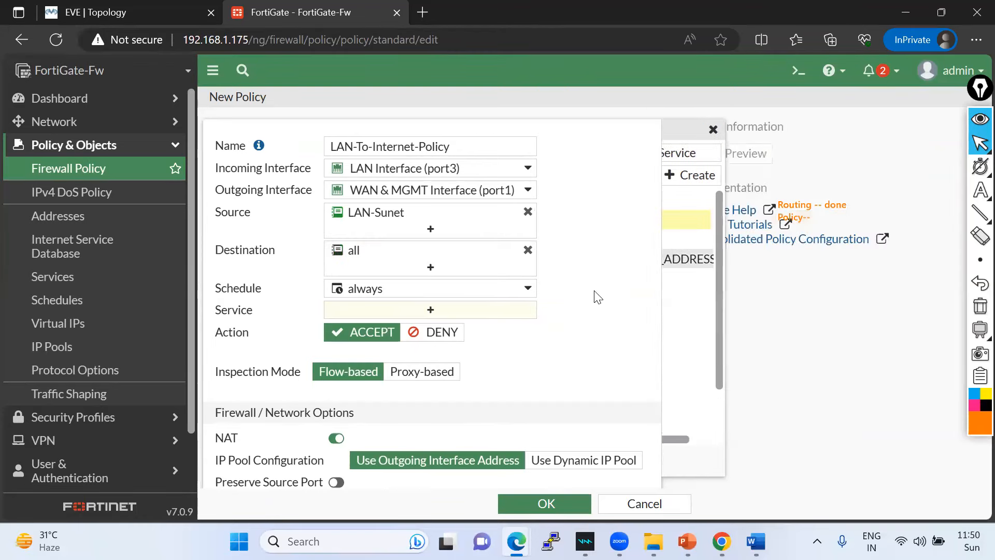
- Keep the schedule at 'always' and set the policy service to ALL
{"action": "left_click", "coordinate": [525, 295]}
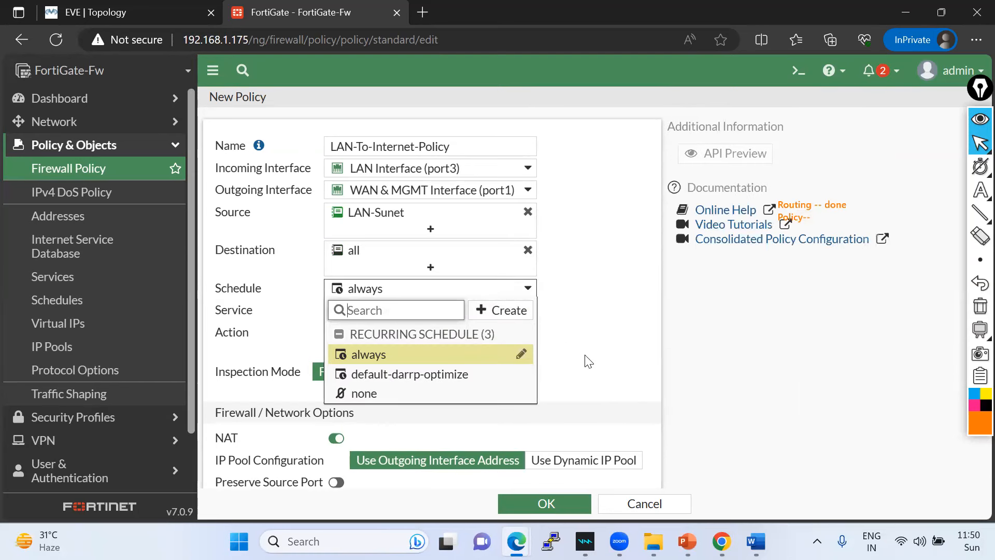
{"action": "left_click", "coordinate": [587, 339]}
{"action": "left_click", "coordinate": [430, 310]}
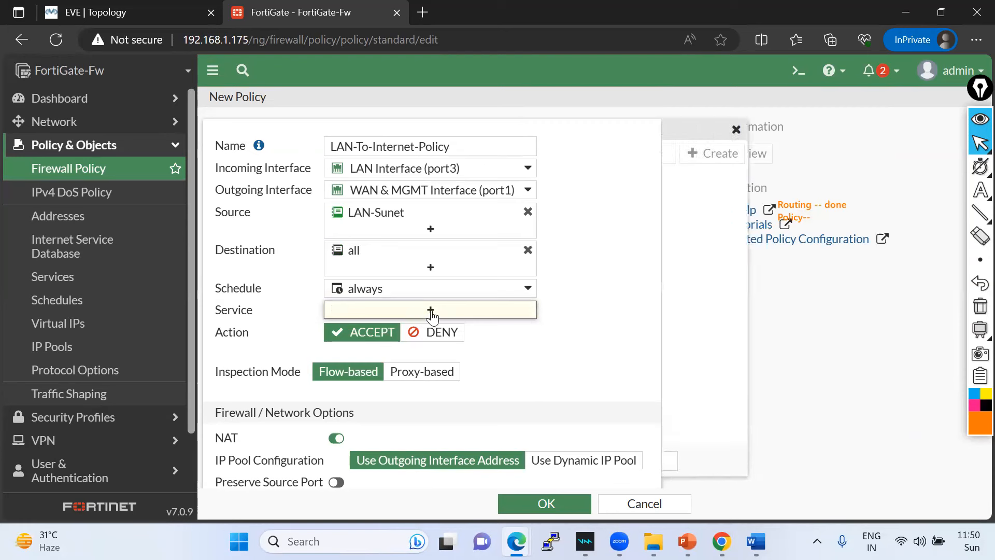
{"action": "mouse_move", "coordinate": [731, 256]}
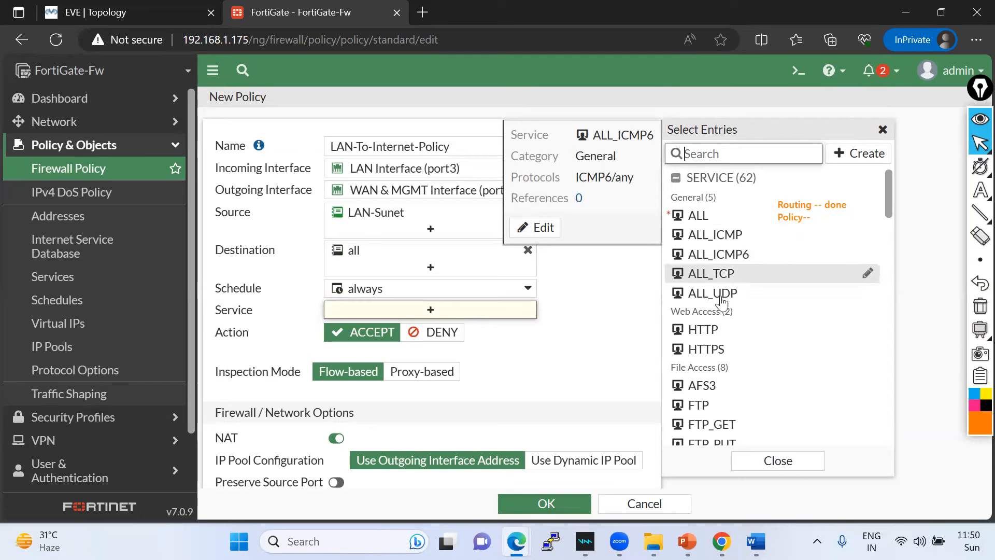
{"action": "scroll", "coordinate": [726, 407], "scroll_direction": "down", "scroll_amount": 2}
{"action": "scroll", "coordinate": [725, 399], "scroll_direction": "down", "scroll_amount": 5}
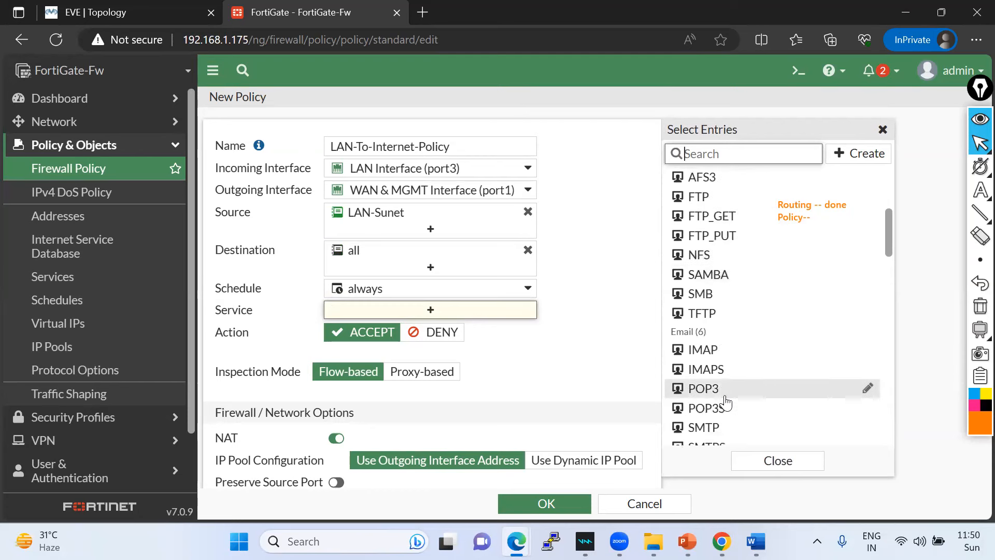
{"action": "scroll", "coordinate": [721, 406], "scroll_direction": "up", "scroll_amount": 6}
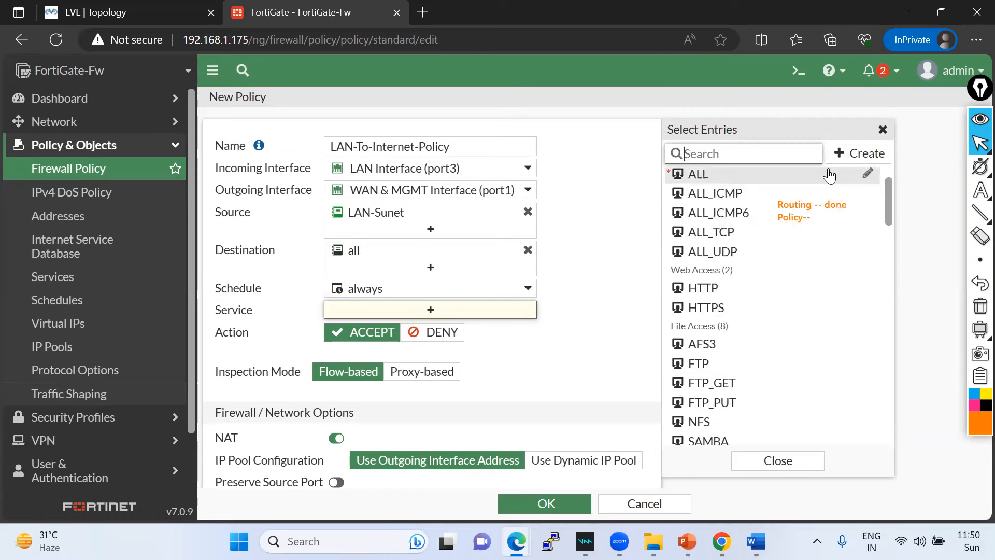
{"action": "mouse_move", "coordinate": [724, 196]}
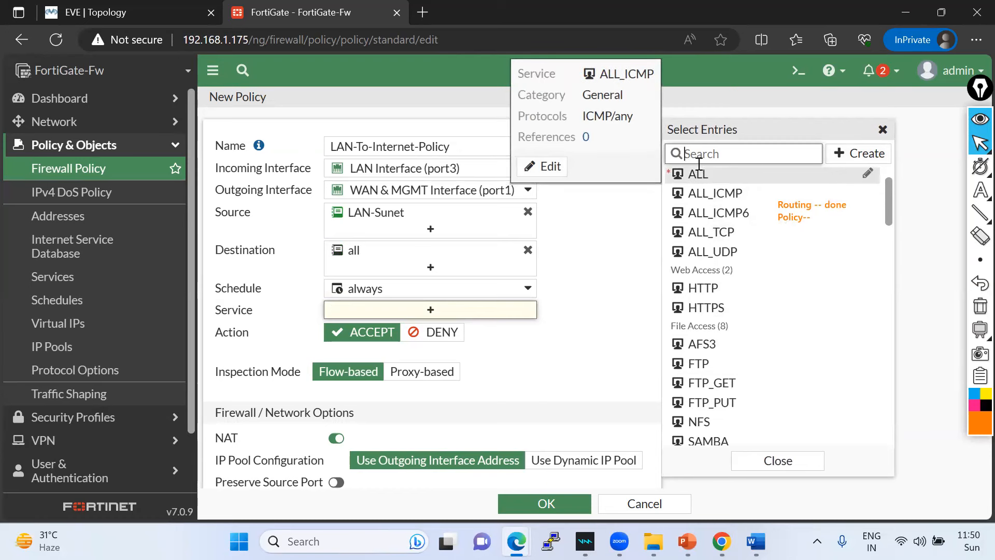
{"action": "mouse_move", "coordinate": [703, 181]}
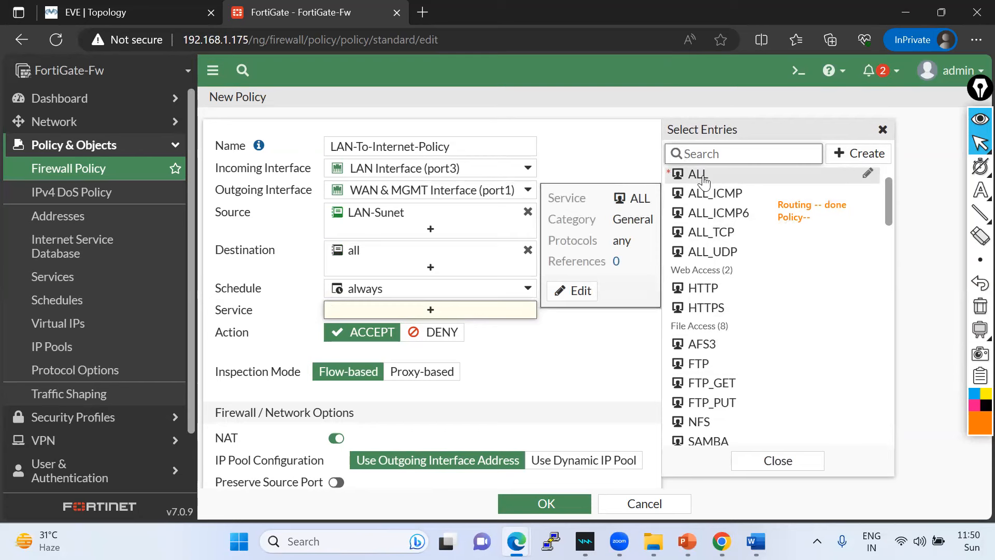
{"action": "left_click", "coordinate": [703, 181]}
{"action": "left_click", "coordinate": [604, 351]}
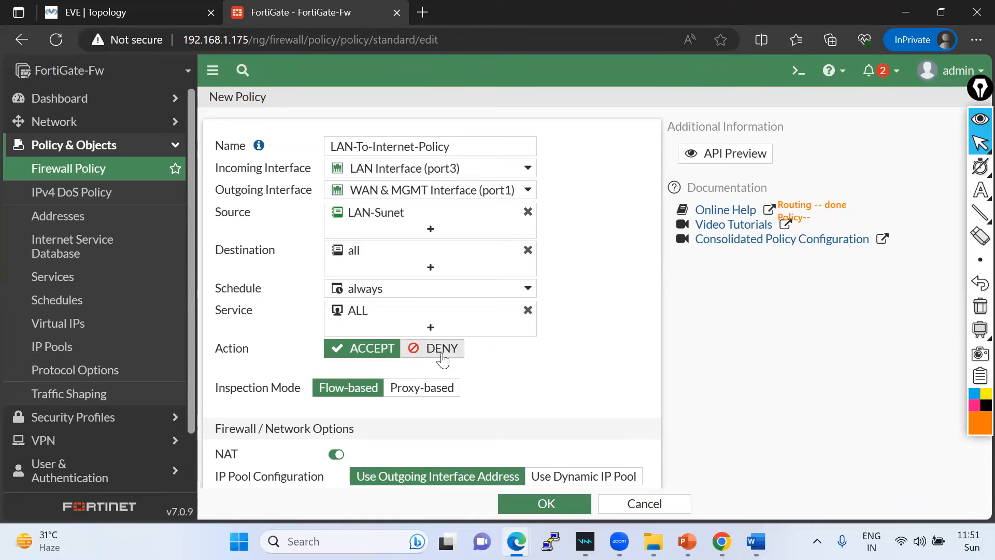
{"action": "left_click", "coordinate": [89, 3]}
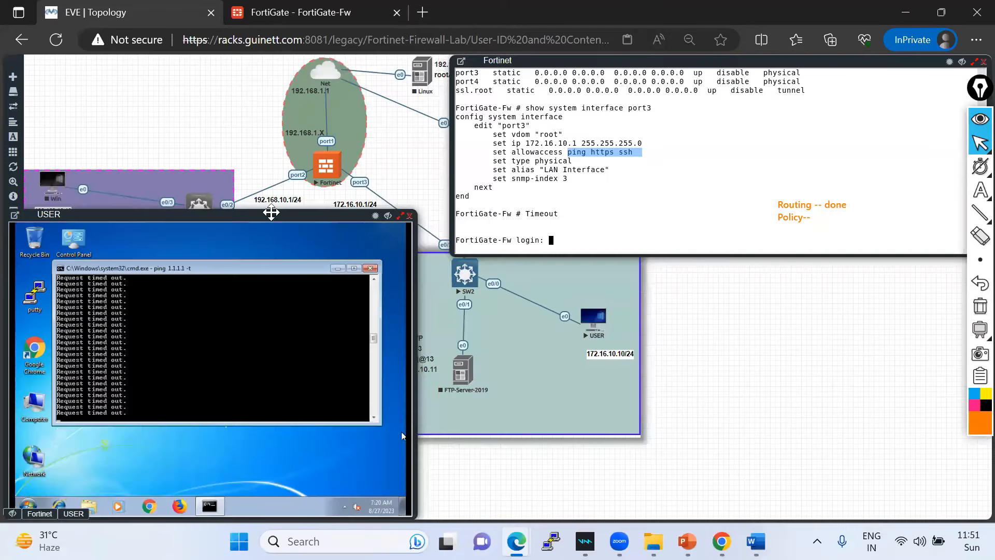
{"action": "left_click", "coordinate": [332, 15]}
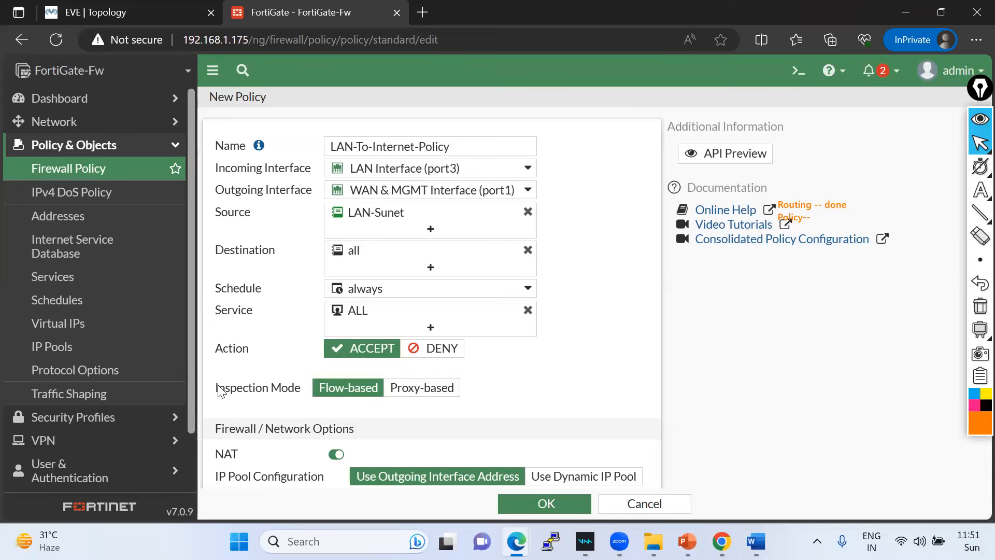
{"action": "left_click_drag", "start_coordinate": [206, 386], "coordinate": [296, 388]}
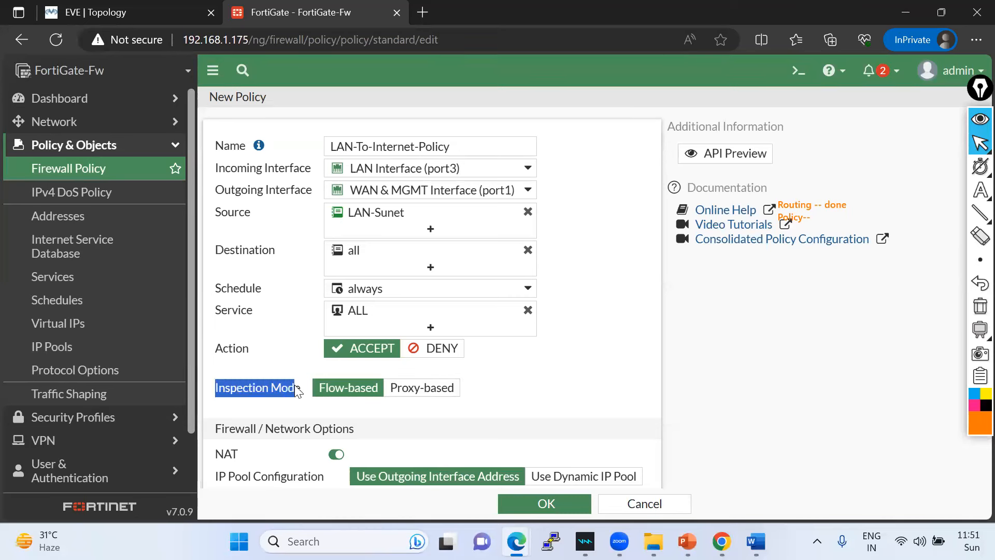
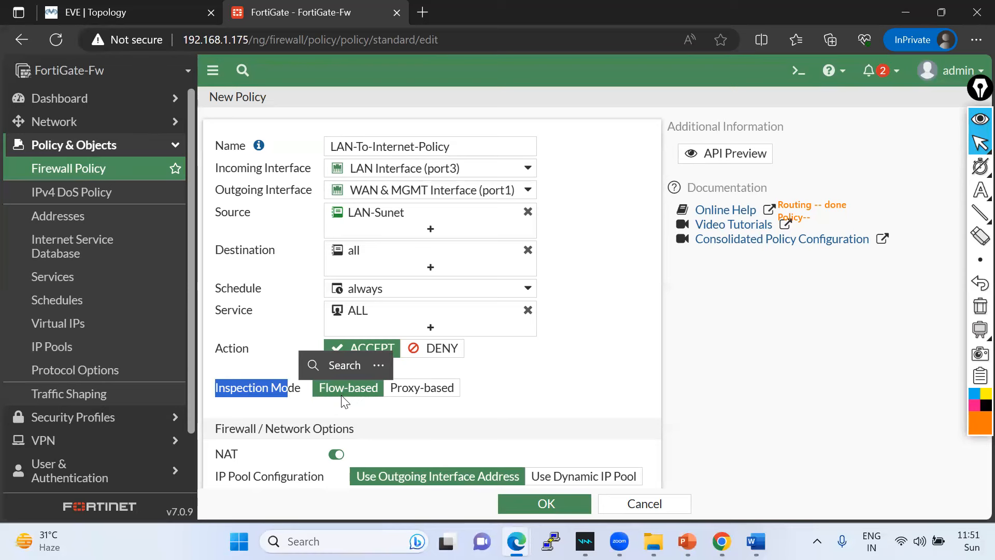
- Annotate the Firewall / Network Options section by circling NAT, then erase the notes
{"action": "scroll", "coordinate": [421, 410], "scroll_direction": "down", "scroll_amount": 1}
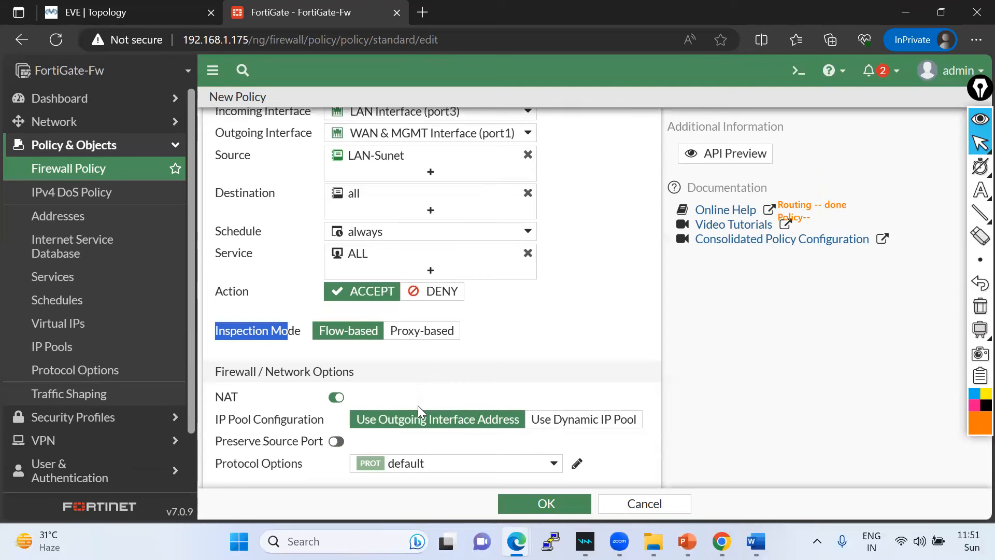
{"action": "left_click_drag", "start_coordinate": [364, 370], "coordinate": [215, 371]}
{"action": "left_click_drag", "start_coordinate": [262, 398], "coordinate": [201, 399]}
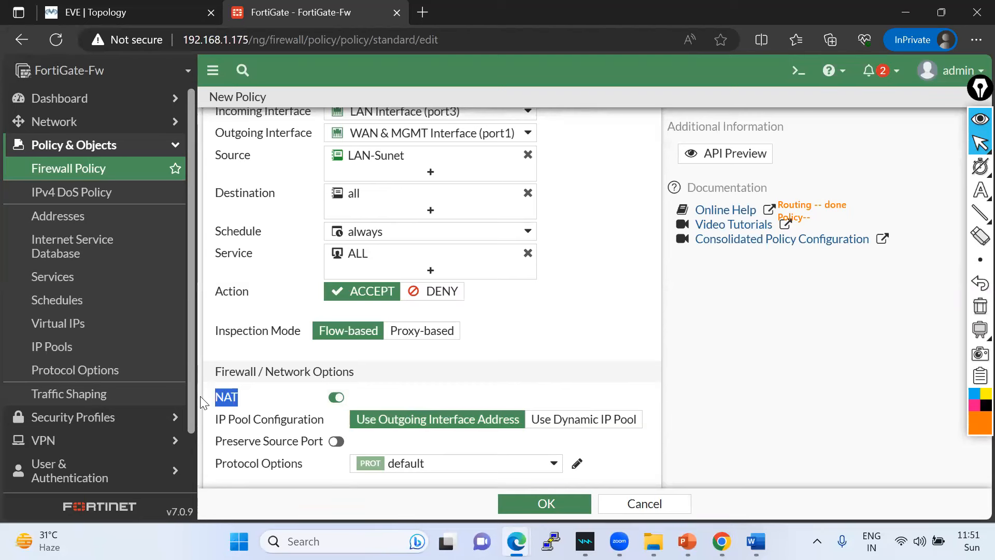
{"action": "left_click", "coordinate": [556, 315]}
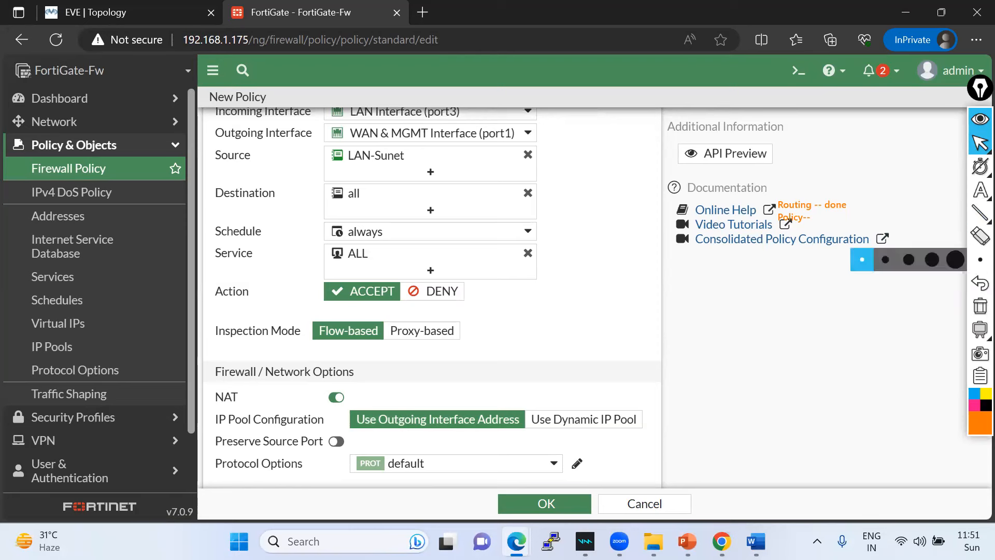
{"action": "mouse_move", "coordinate": [976, 192]}
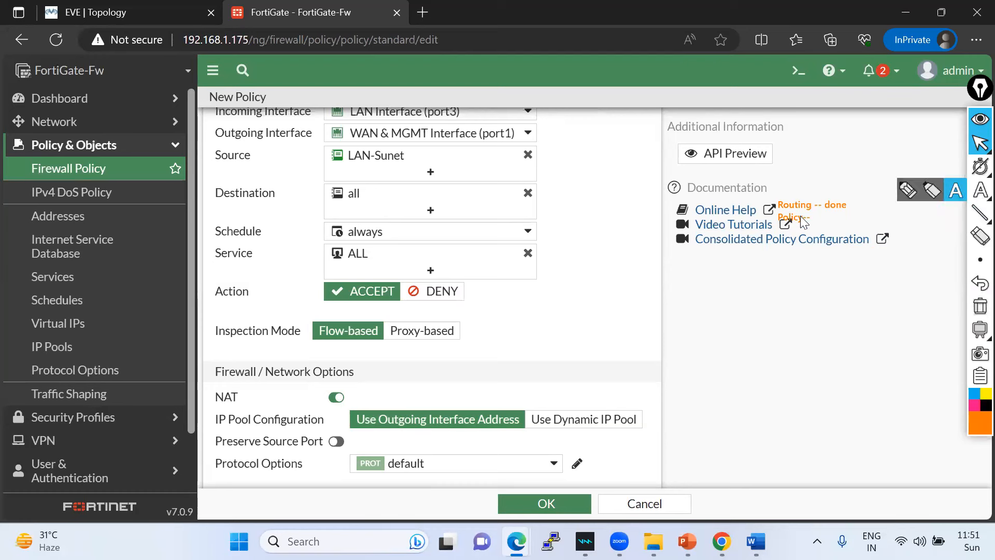
{"action": "left_click", "coordinate": [915, 196]}
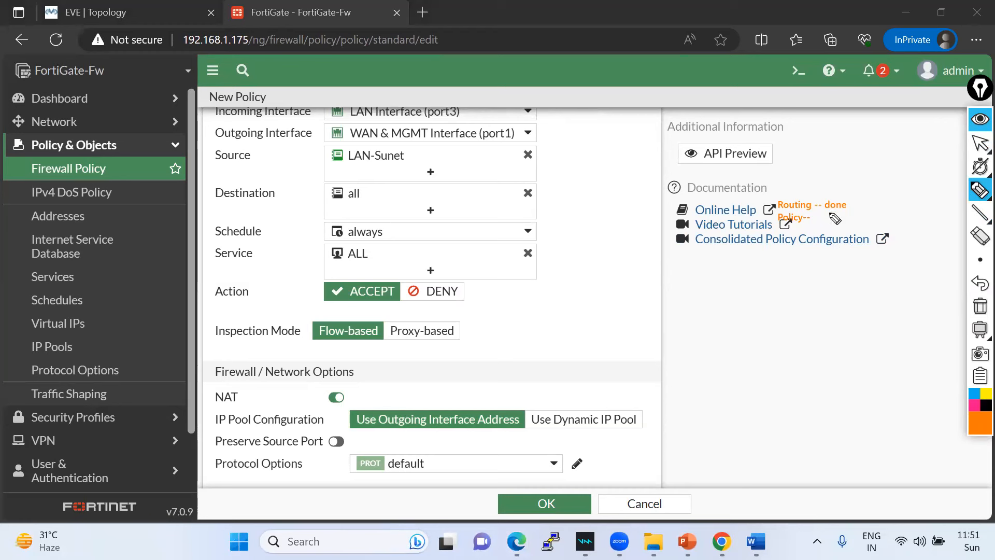
{"action": "mouse_move", "coordinate": [828, 212]}
{"action": "left_mouse_down"}
{"action": "mouse_move", "coordinate": [840, 224]}
{"action": "mouse_move", "coordinate": [889, 183]}
{"action": "left_mouse_up"}
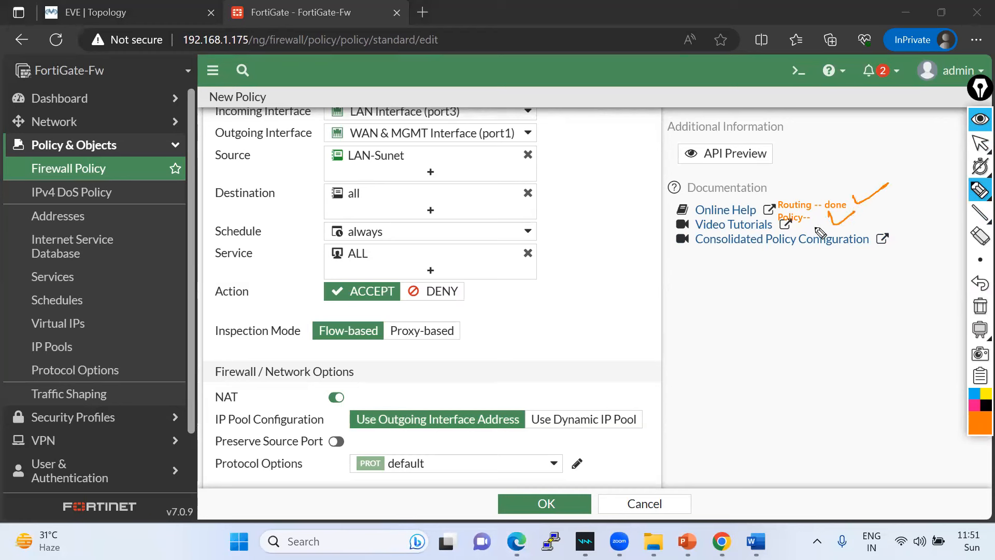
{"action": "left_click_drag", "start_coordinate": [790, 257], "coordinate": [802, 242]}
{"action": "mouse_move", "coordinate": [803, 257]}
{"action": "left_mouse_down"}
{"action": "mouse_move", "coordinate": [833, 241]}
{"action": "mouse_move", "coordinate": [823, 268]}
{"action": "left_mouse_up"}
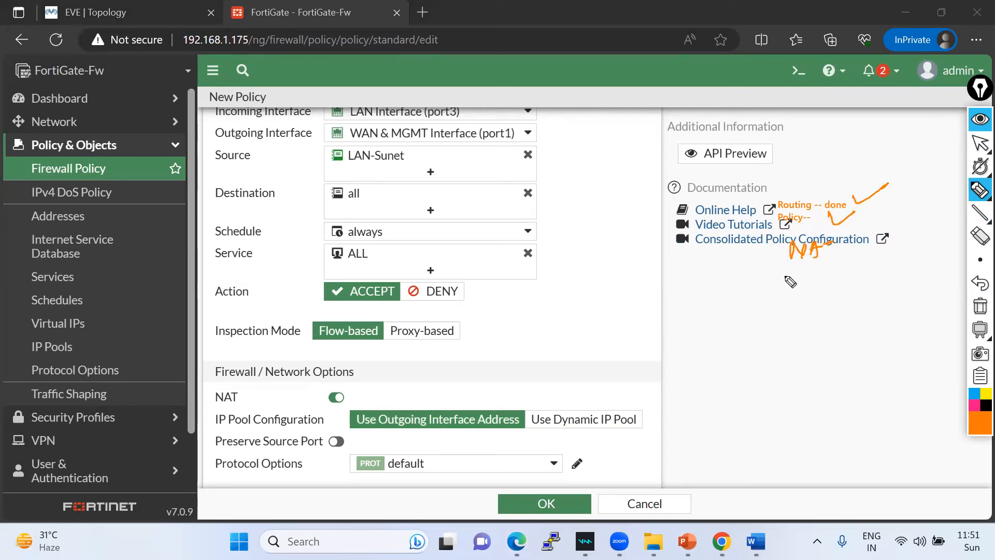
{"action": "mouse_move", "coordinate": [342, 384]}
{"action": "left_mouse_down"}
{"action": "mouse_move", "coordinate": [350, 399]}
{"action": "mouse_move", "coordinate": [323, 388]}
{"action": "left_mouse_up"}
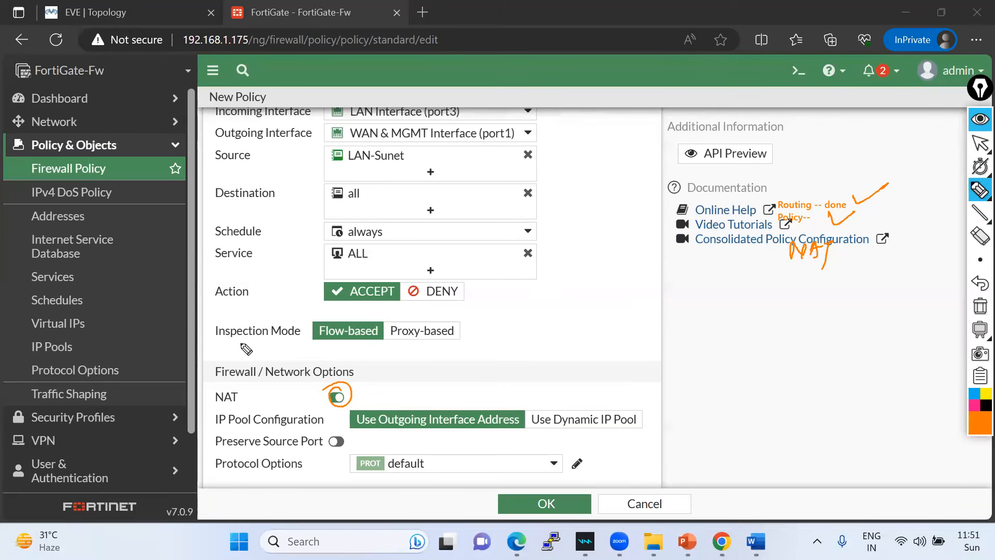
{"action": "left_click", "coordinate": [980, 306]}
{"action": "left_click", "coordinate": [980, 144]}
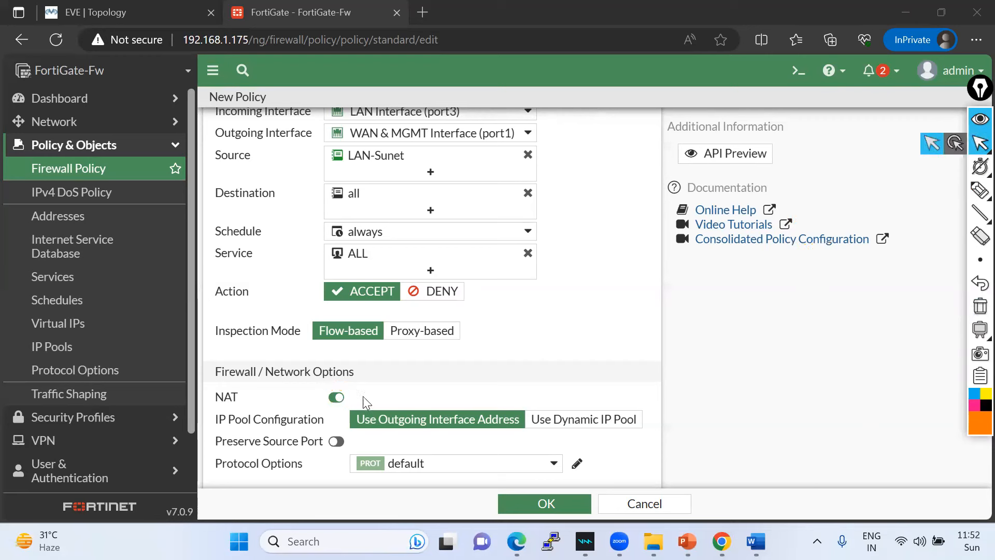
- Try the NAT toggle and compare the dynamic IP pool and outgoing interface address options
{"action": "left_click", "coordinate": [336, 397]}
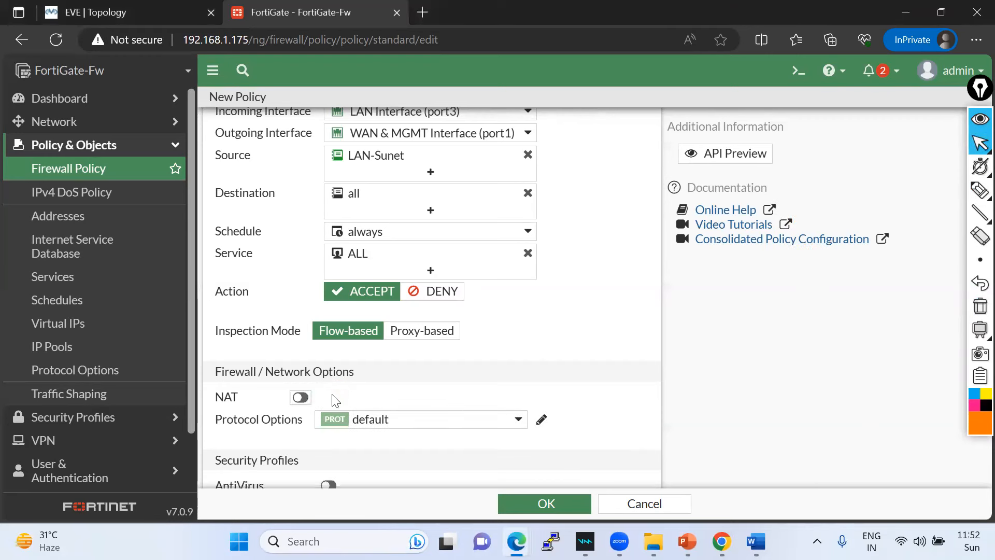
{"action": "left_click", "coordinate": [301, 398]}
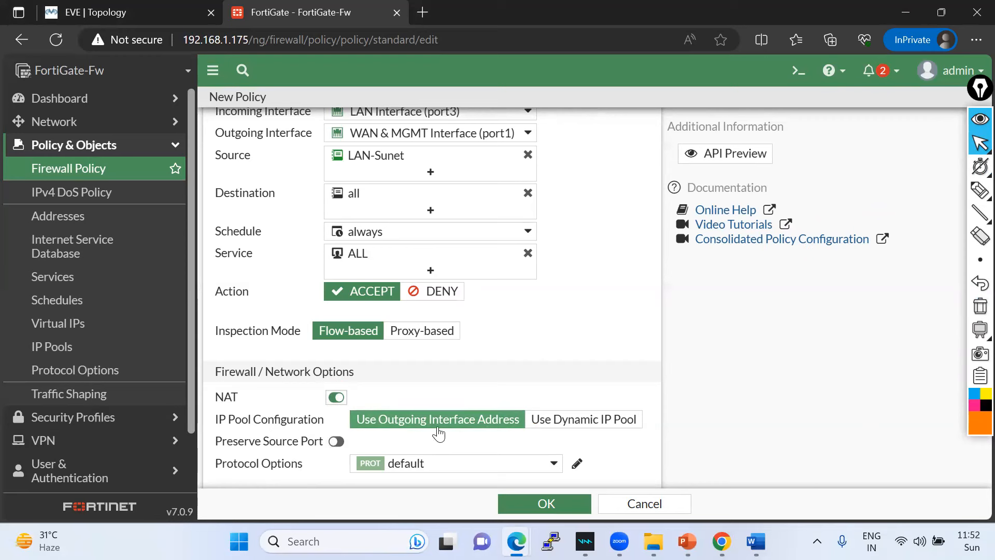
{"action": "left_click", "coordinate": [584, 428]}
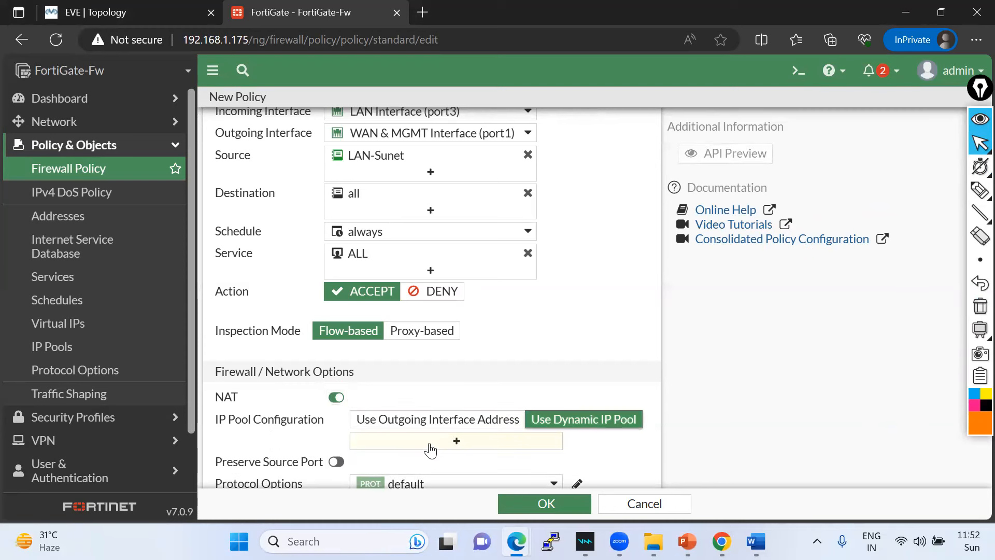
{"action": "left_click", "coordinate": [398, 429]}
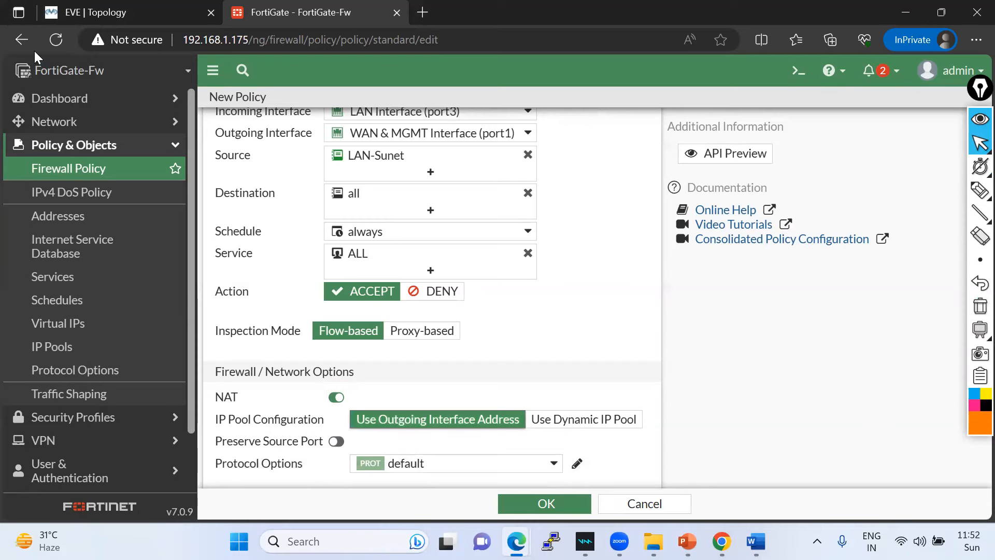
{"action": "left_click", "coordinate": [99, 15]}
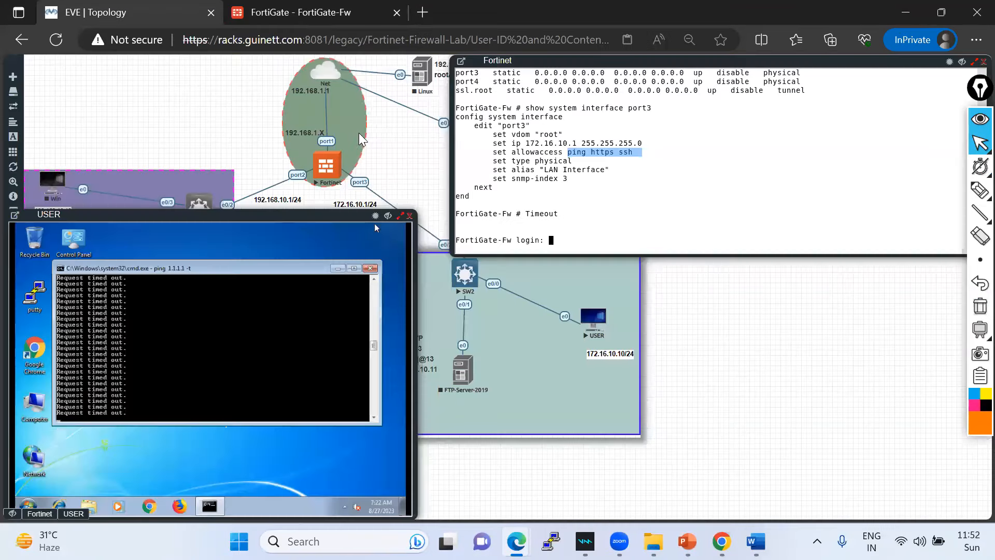
{"action": "left_click", "coordinate": [321, 13]}
- Switch NAT off and save LAN-To-Internet-Policy
{"action": "scroll", "coordinate": [386, 393], "scroll_direction": "down", "scroll_amount": 2}
{"action": "left_click", "coordinate": [334, 283]}
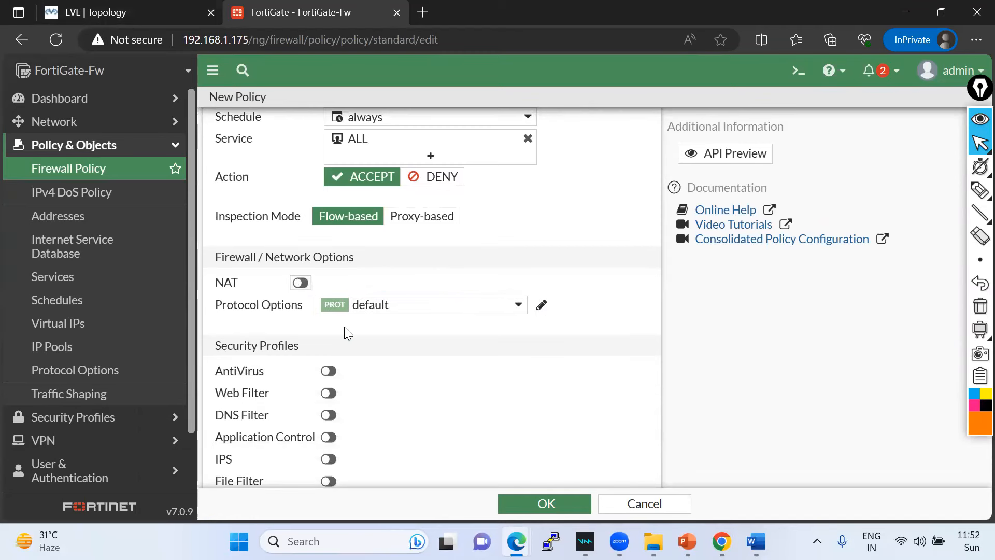
{"action": "scroll", "coordinate": [348, 336], "scroll_direction": "down", "scroll_amount": 2}
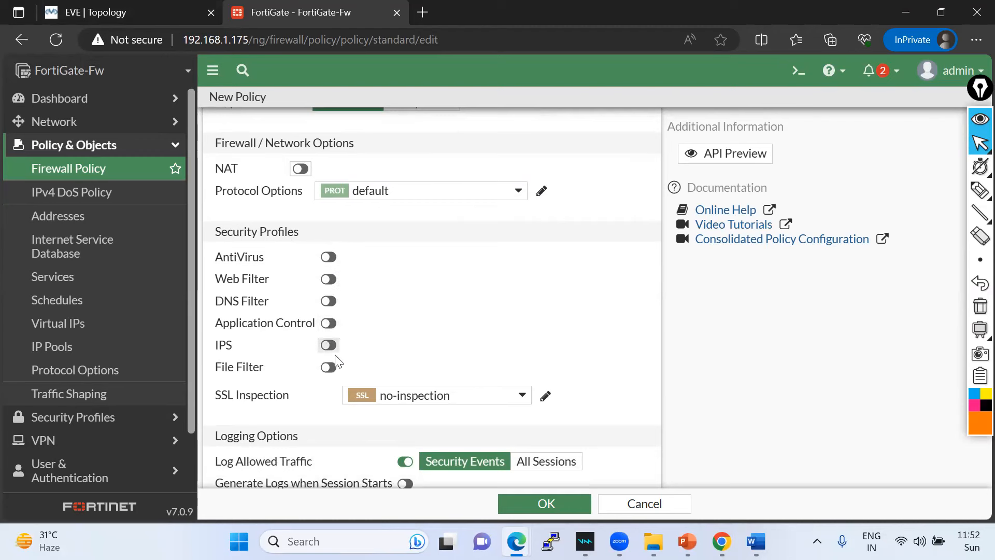
{"action": "scroll", "coordinate": [397, 393], "scroll_direction": "down", "scroll_amount": 3}
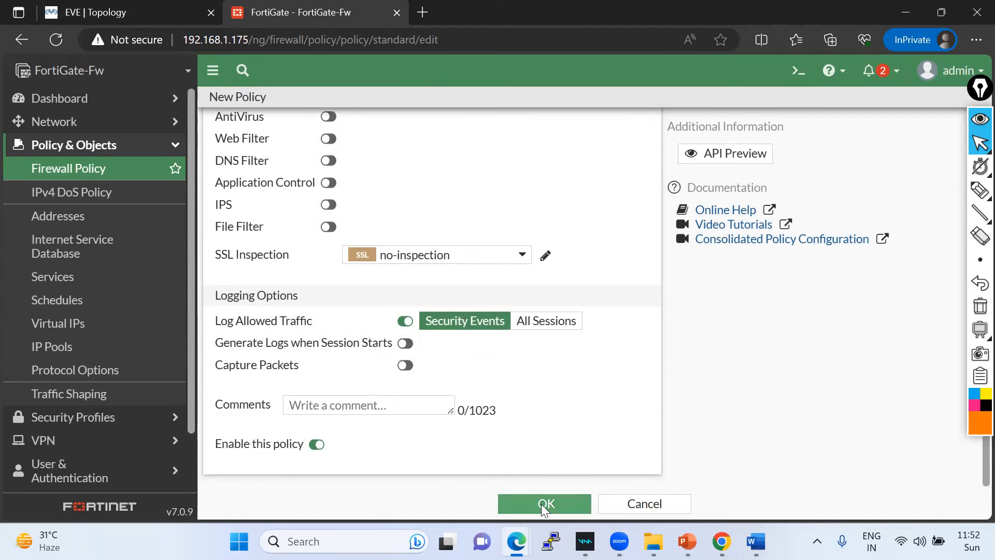
{"action": "left_click", "coordinate": [525, 501]}
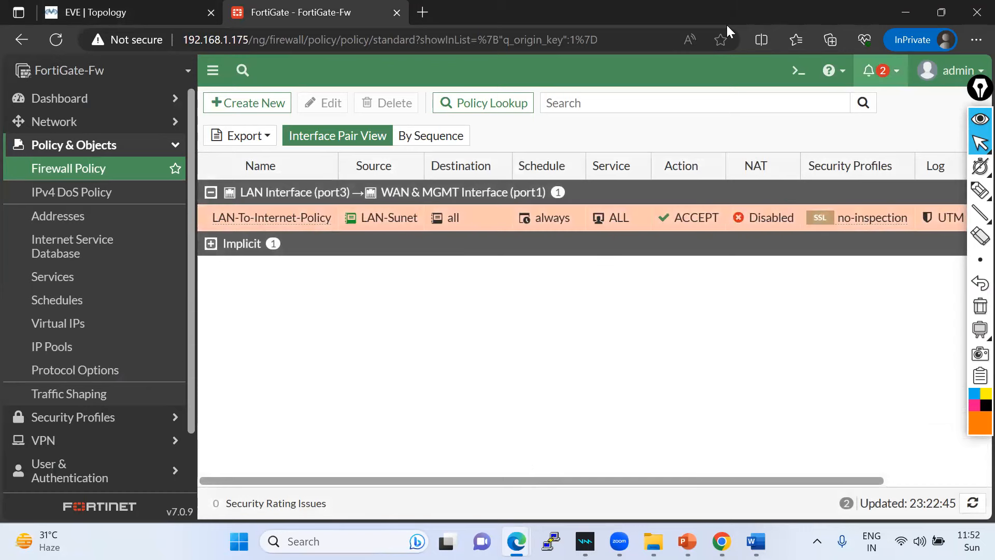
- Check the lab topology, then cancel an in-place rename in the policy list
{"action": "left_click", "coordinate": [133, 18]}
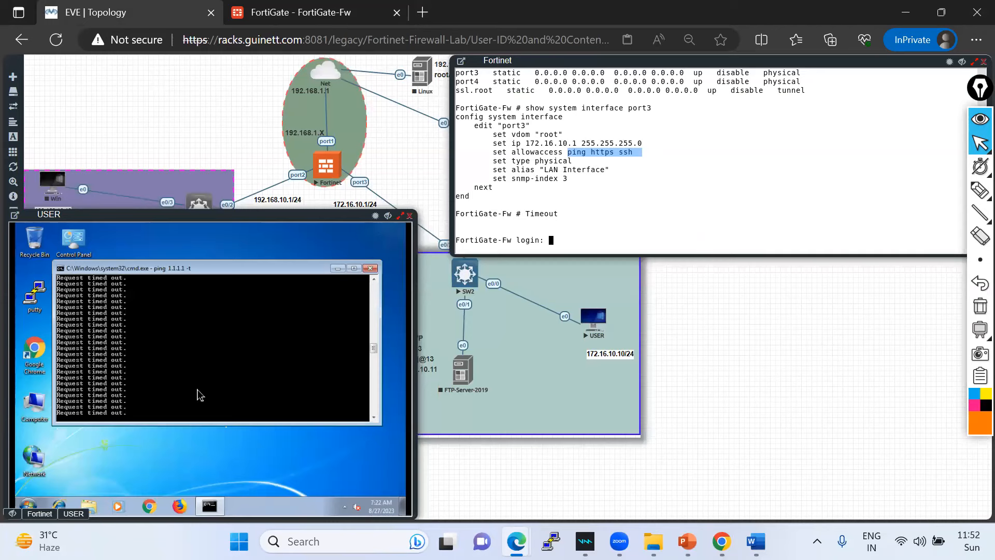
{"action": "left_click", "coordinate": [277, 20]}
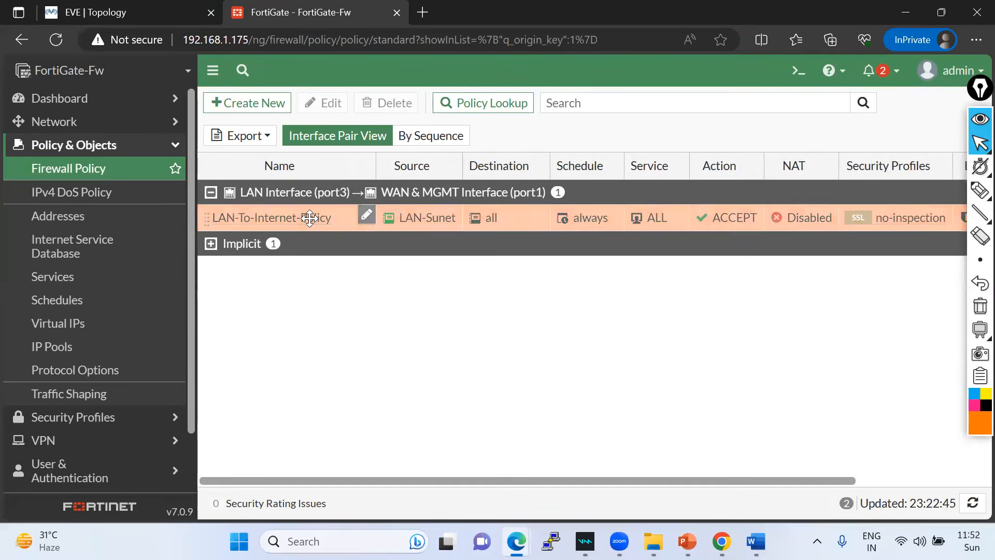
{"action": "left_click", "coordinate": [327, 217]}
{"action": "left_click", "coordinate": [326, 291]}
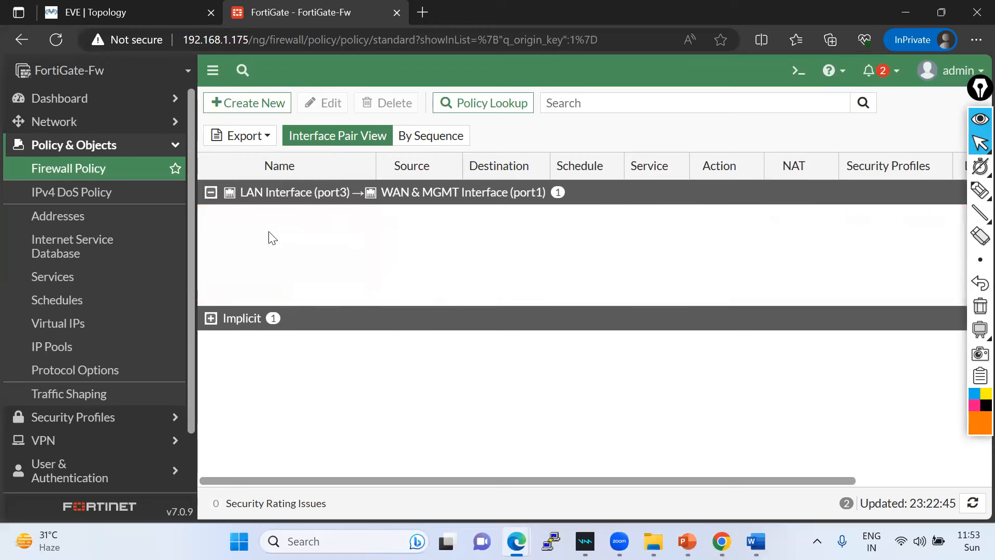
- Enable NAT on LAN-To-Internet-Policy, save it, and return to the policy list
{"action": "double_click", "coordinate": [221, 217]}
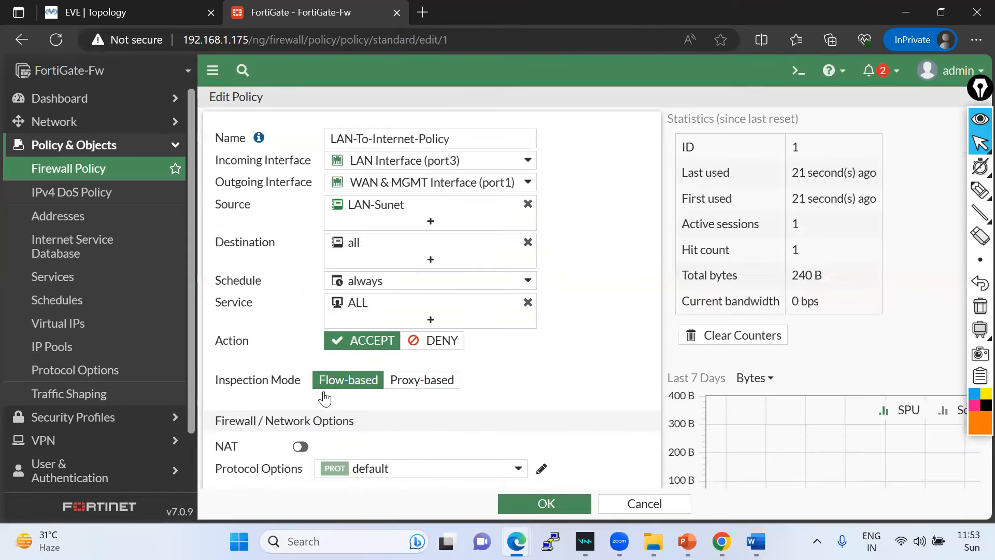
{"action": "scroll", "coordinate": [316, 363], "scroll_direction": "down", "scroll_amount": 3}
{"action": "left_click", "coordinate": [301, 283]}
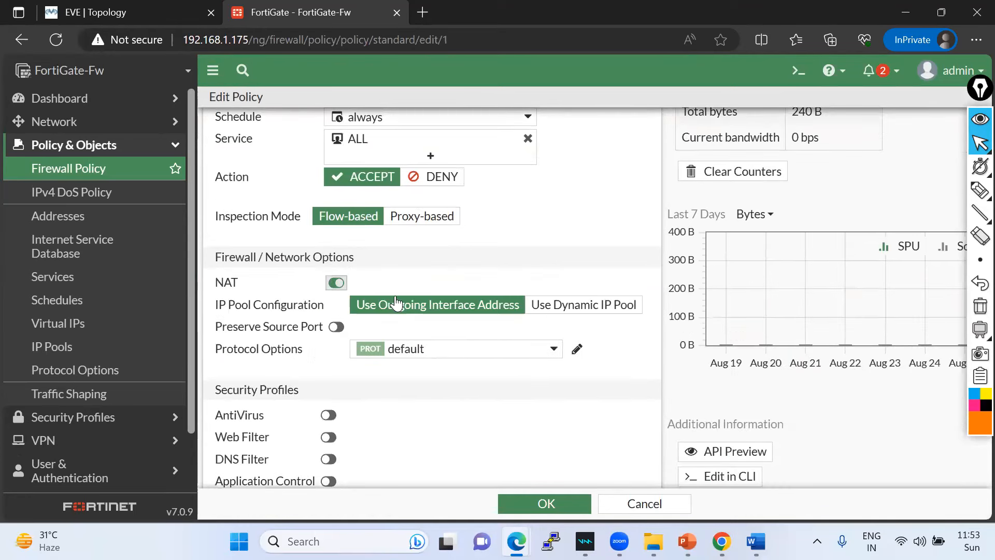
{"action": "left_click", "coordinate": [520, 503]}
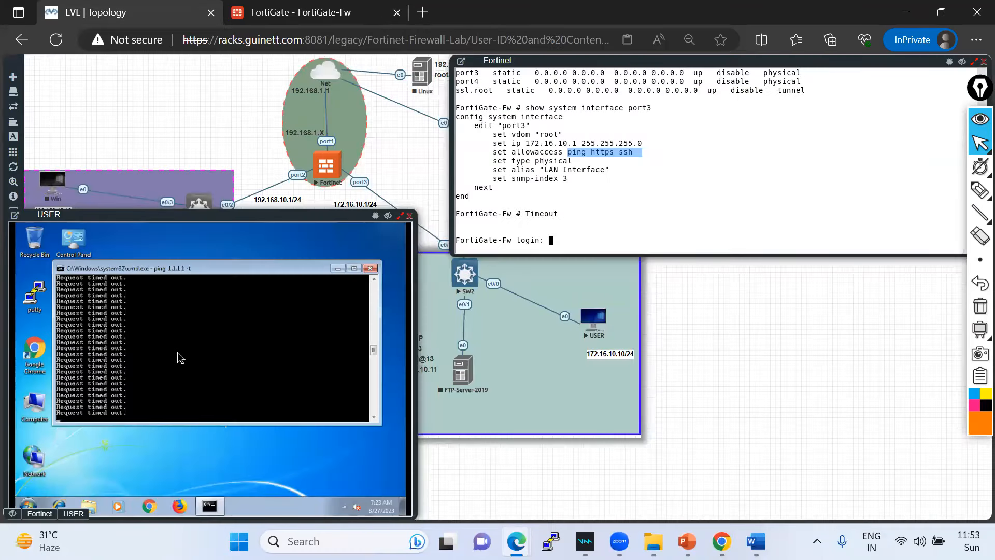
{"action": "left_click", "coordinate": [282, 14]}
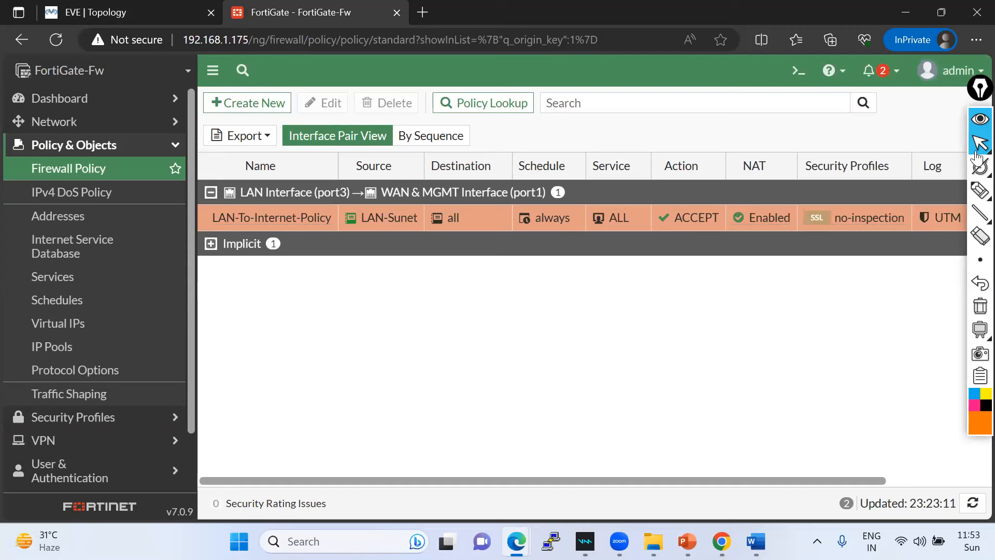
- Reload the policy page, confirm the USER PC's ping to 1.1.1.1 replies, and launch Chrome
{"action": "left_click_drag", "start_coordinate": [977, 155], "coordinate": [976, 269]}
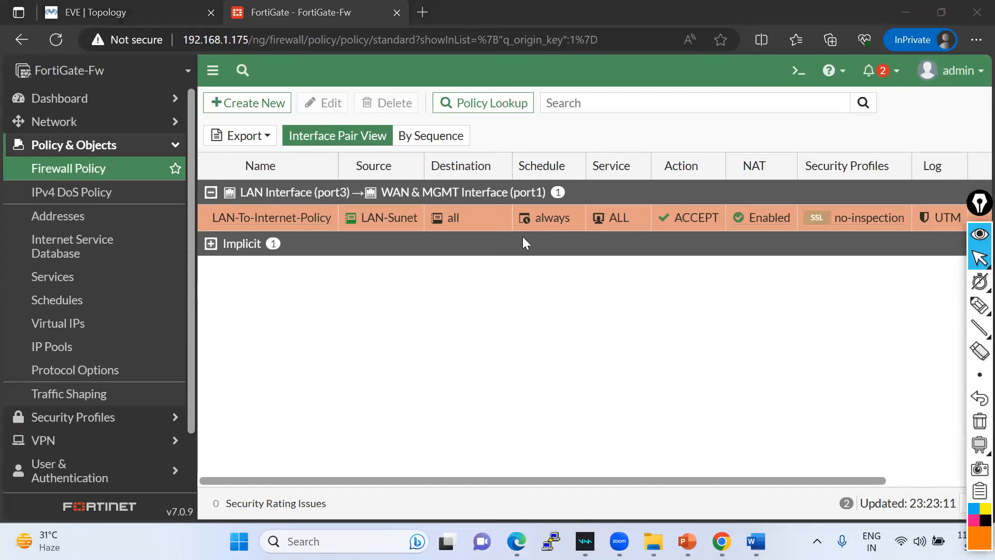
{"action": "left_click", "coordinate": [56, 39]}
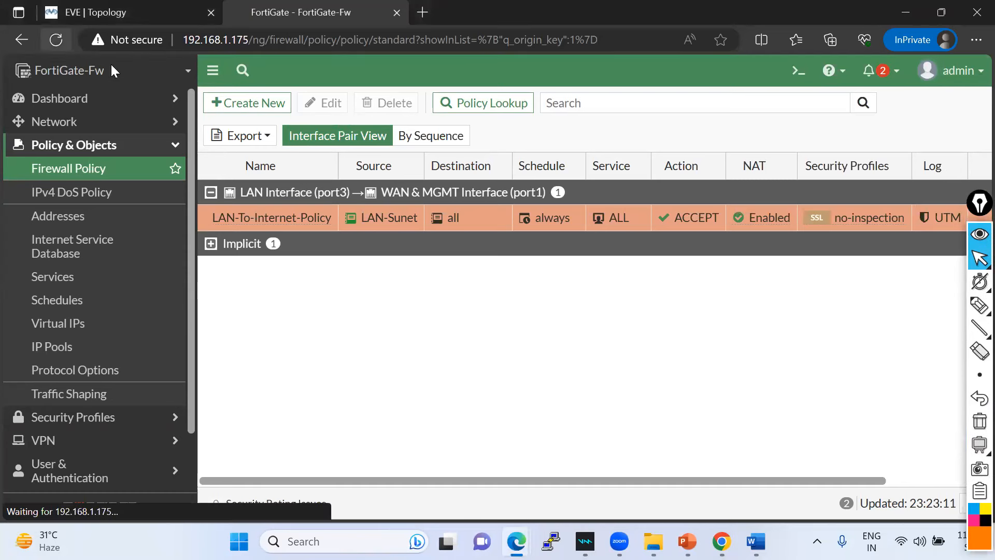
{"action": "left_click", "coordinate": [165, 21]}
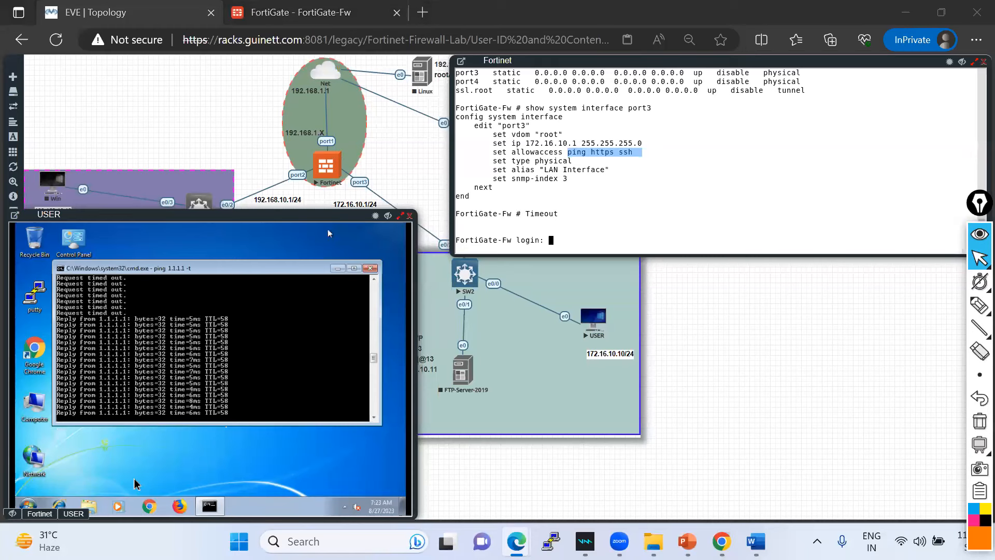
{"action": "left_click", "coordinate": [150, 508]}
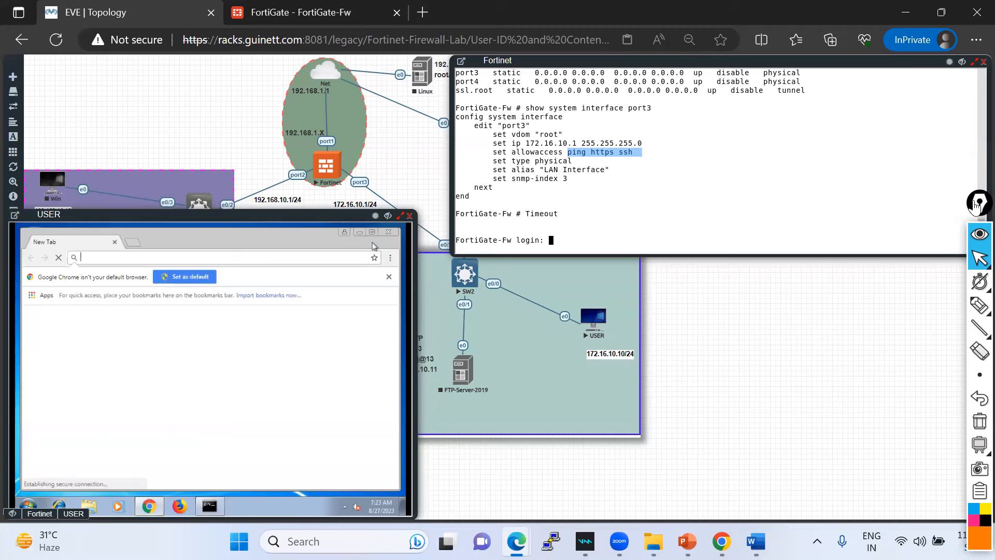
- Load google.com in the USER machine's Chrome, dismissing the default-browser notice
{"action": "left_click_drag", "start_coordinate": [977, 189], "coordinate": [977, 119]}
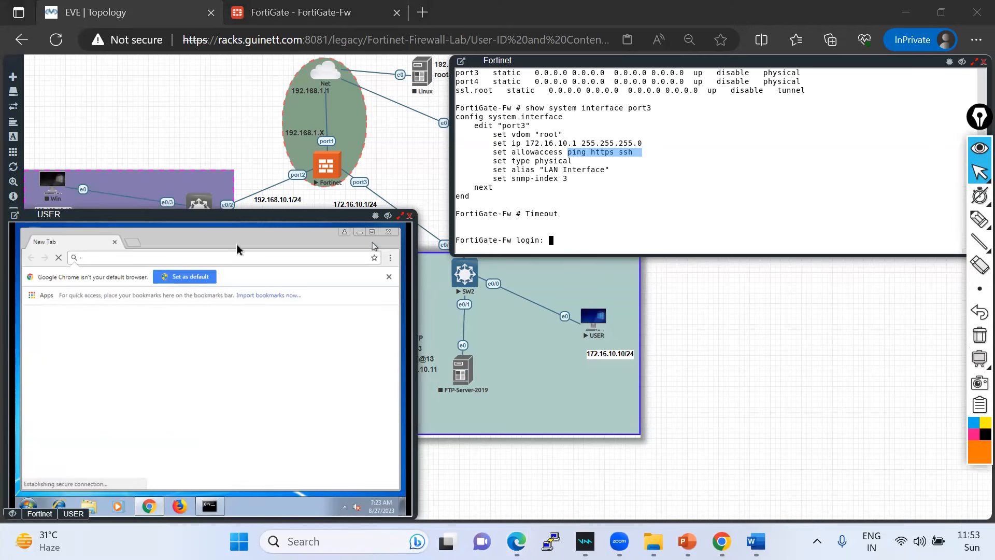
{"action": "left_click", "coordinate": [148, 259]}
{"action": "type", "text": "goo"}
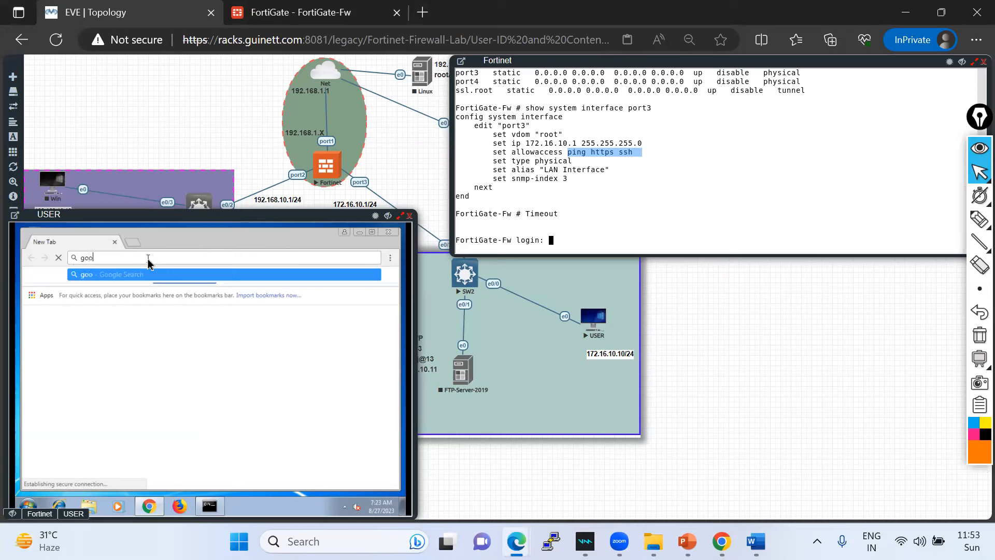
{"action": "type", "text": "gle.com"}
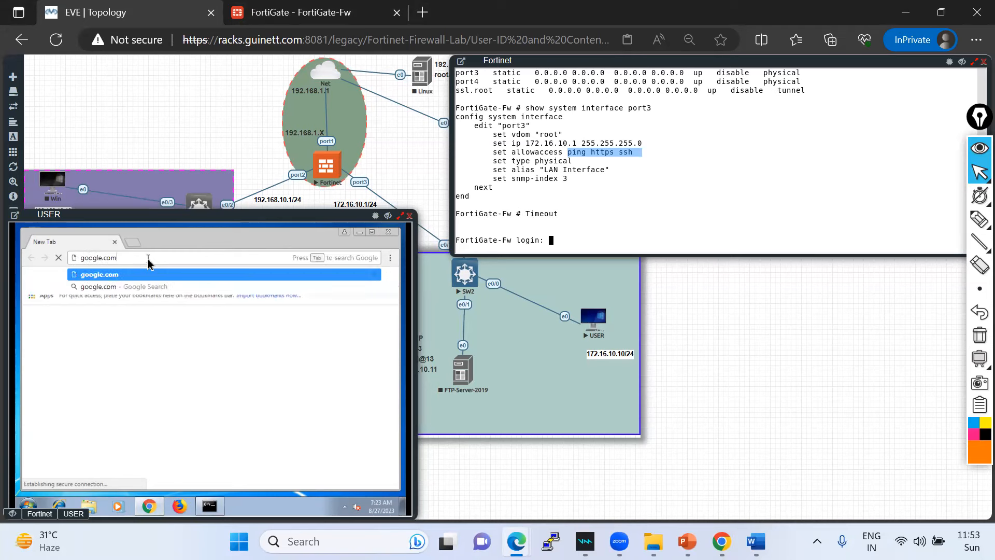
{"action": "key", "text": "Return"}
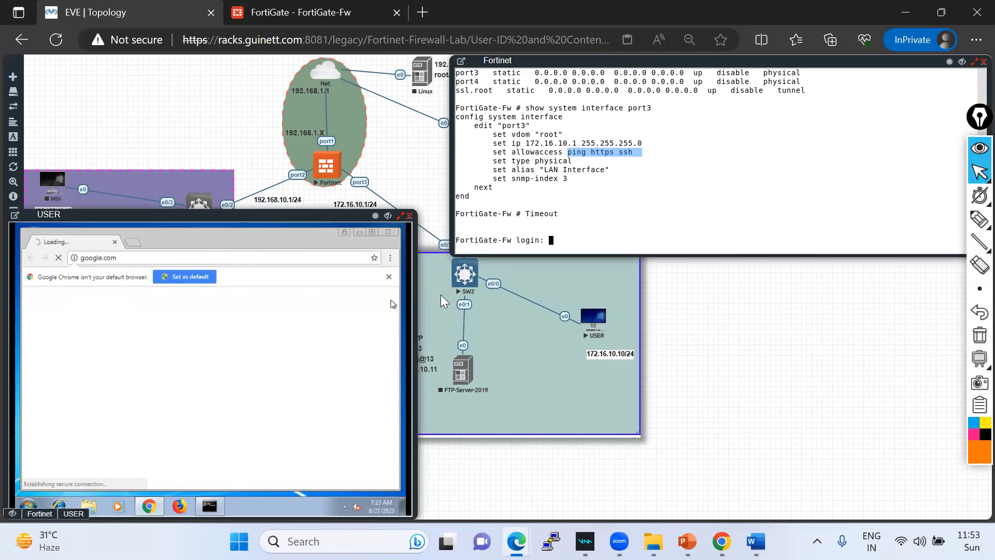
{"action": "left_click", "coordinate": [389, 276]}
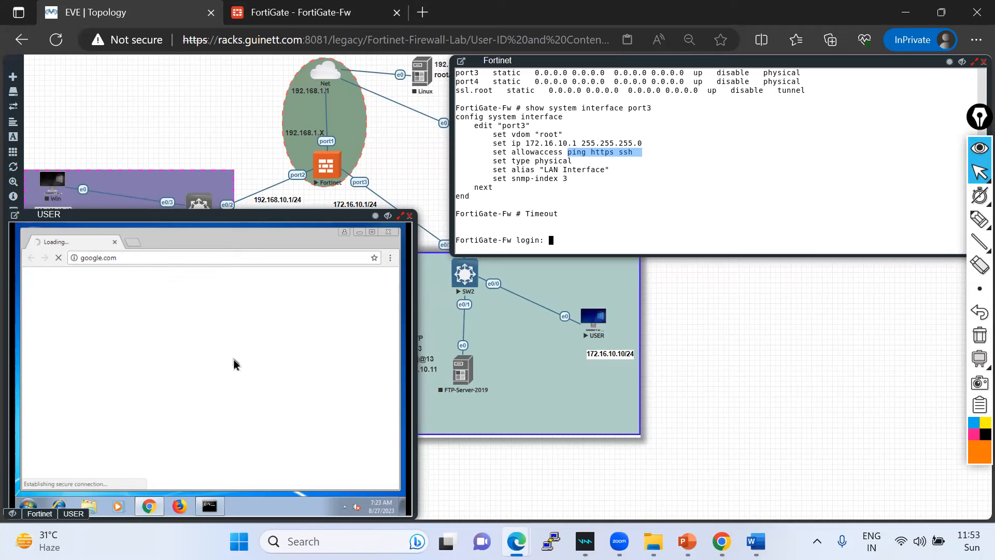
{"action": "left_click_drag", "start_coordinate": [136, 220], "coordinate": [140, 176]}
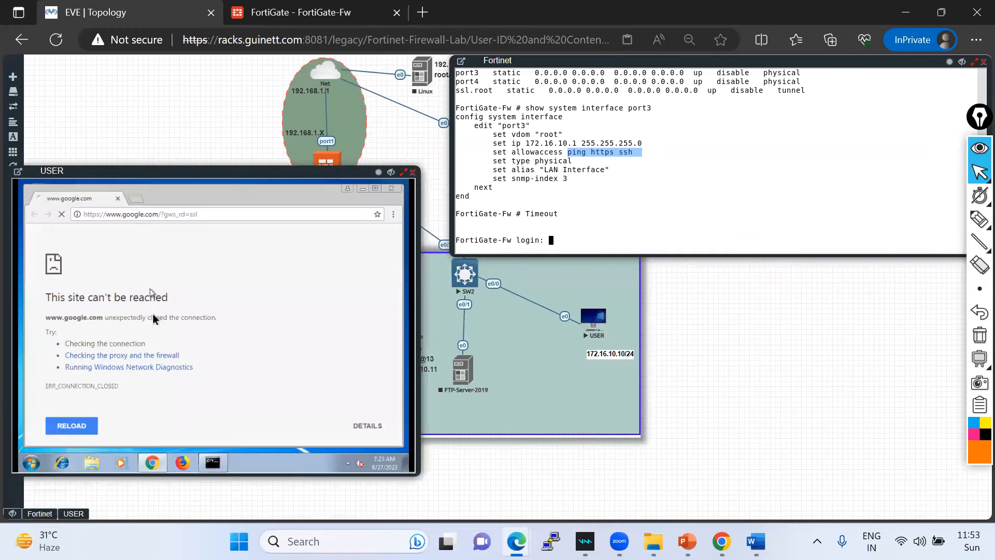
{"action": "left_click", "coordinate": [83, 428]}
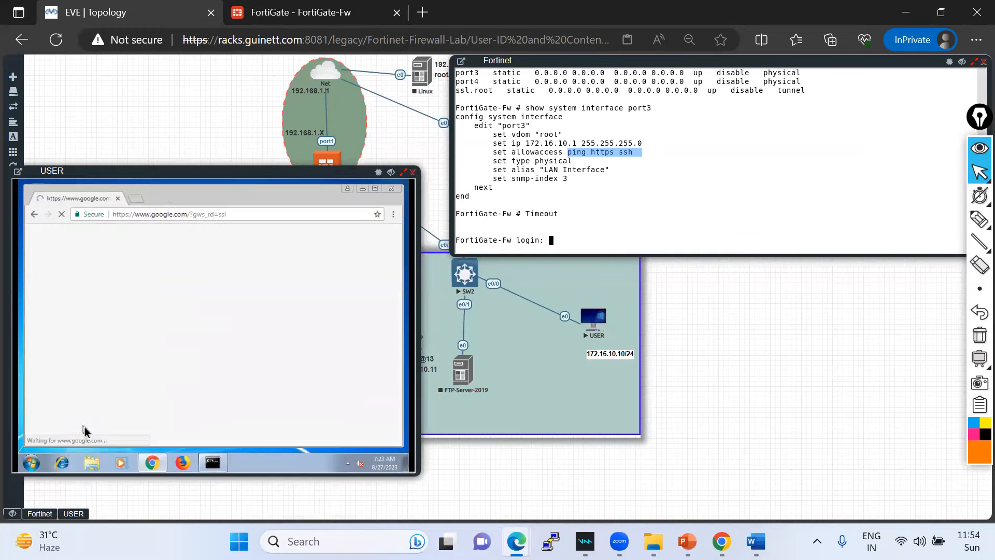
- Open facebook.com in a new tab, then switch back to the FortiGate page
{"action": "left_click", "coordinate": [136, 199]}
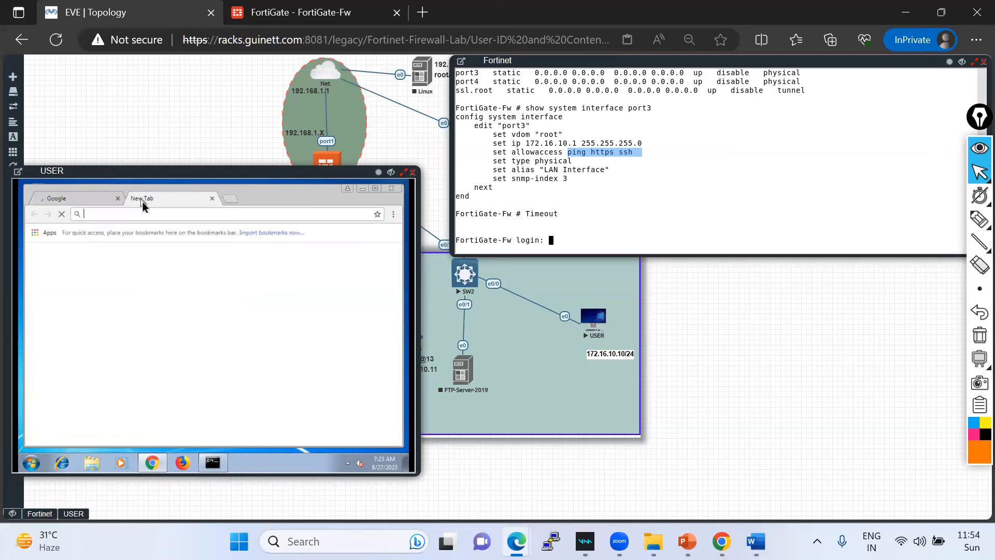
{"action": "type", "text": "face"}
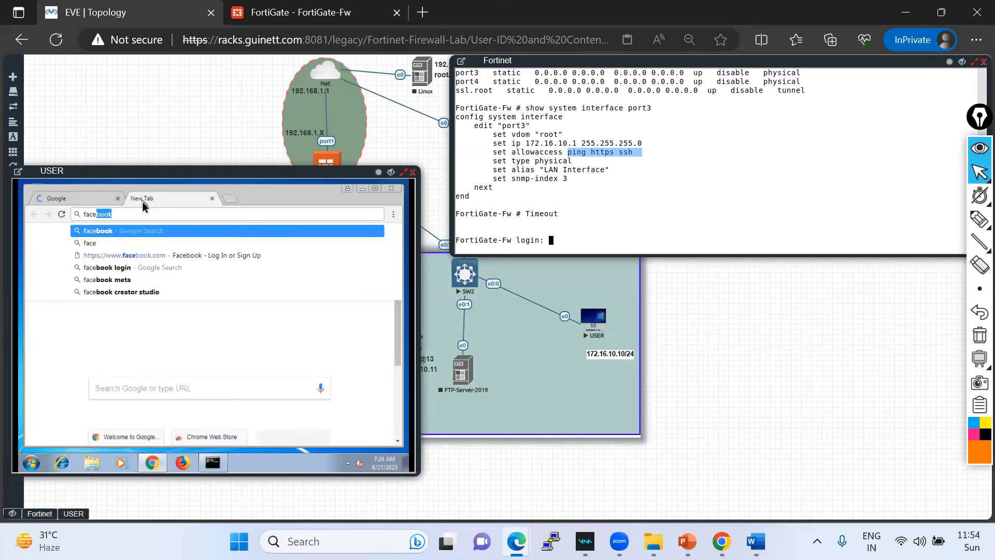
{"action": "type", "text": "book.com"}
{"action": "key", "text": "Return"}
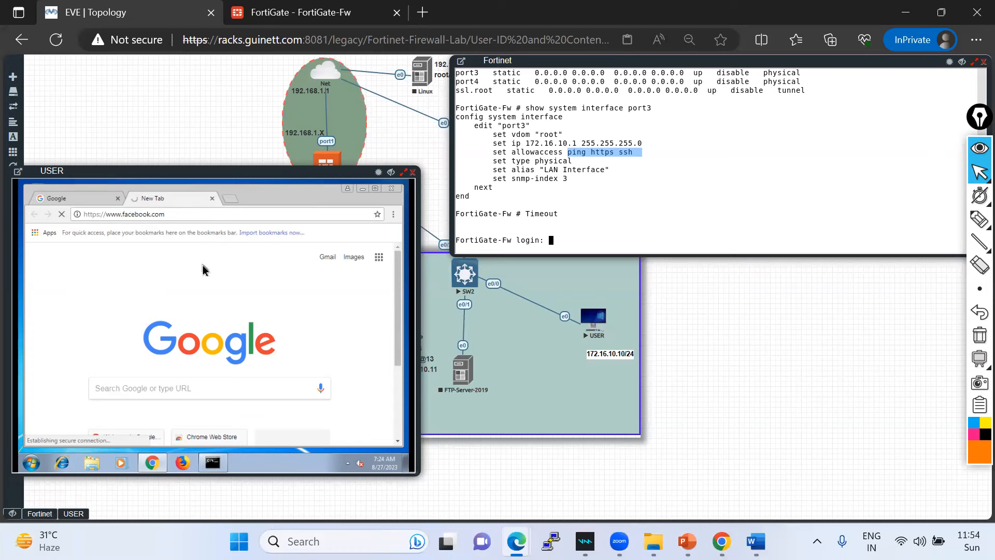
{"action": "left_click", "coordinate": [83, 199]}
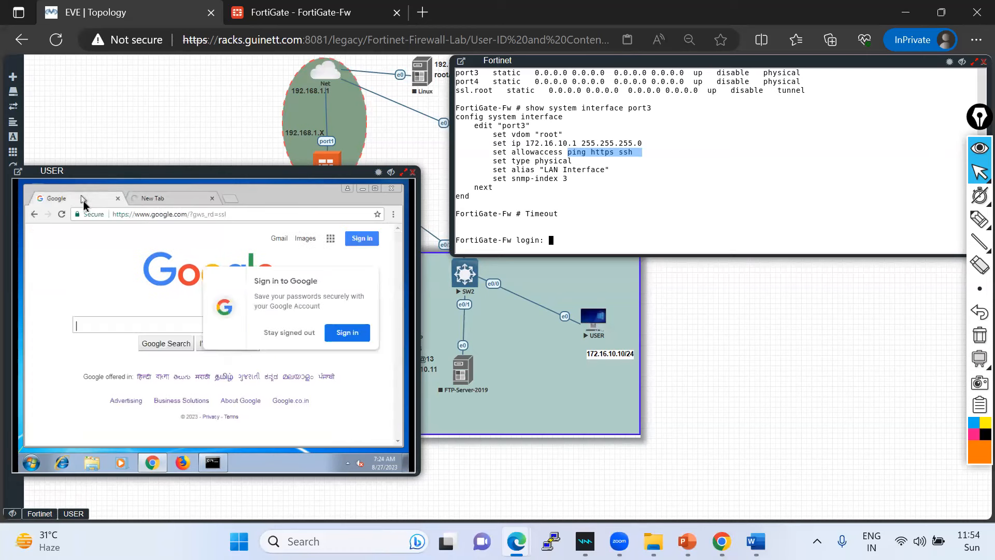
{"action": "left_click", "coordinate": [299, 335]}
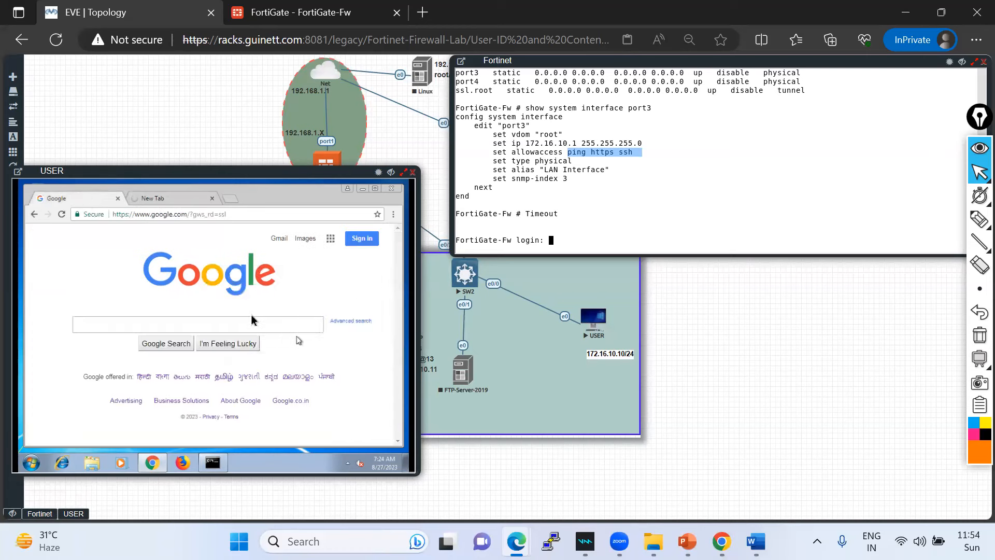
{"action": "left_click", "coordinate": [162, 200]}
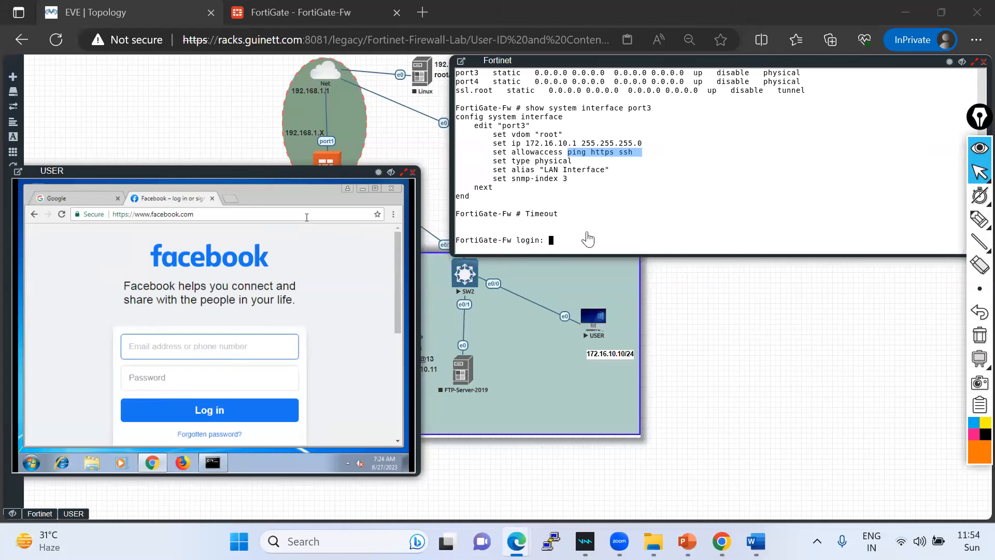
{"action": "key", "text": "ctrl+Tab"}
{"action": "left_click_drag", "start_coordinate": [328, 480], "coordinate": [765, 472]}
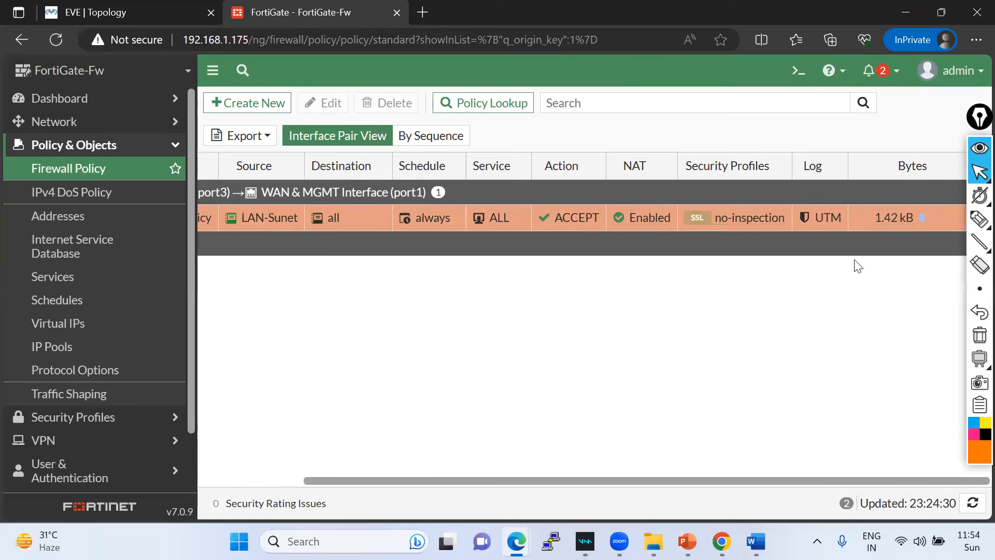
- Inspect the policy's traffic: 1.42 kB, 22 packets, hit count 4, then expand System
{"action": "left_click", "coordinate": [921, 221]}
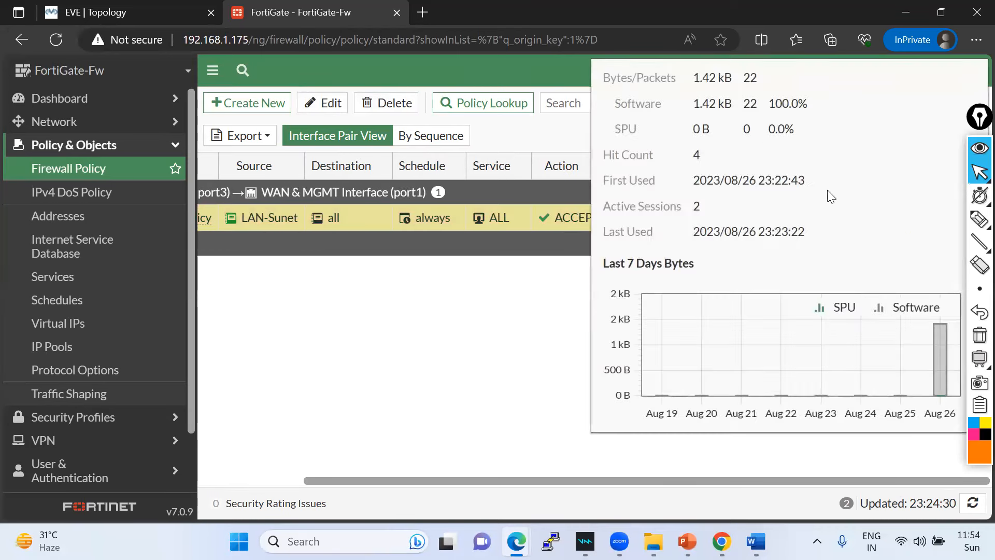
{"action": "scroll", "coordinate": [100, 324], "scroll_direction": "down", "scroll_amount": 2}
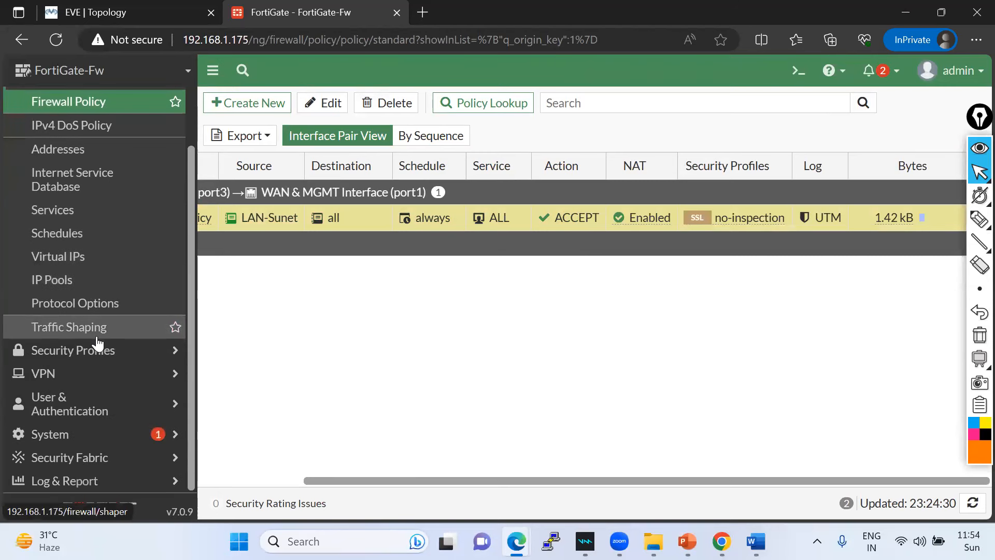
{"action": "left_click", "coordinate": [105, 444]}
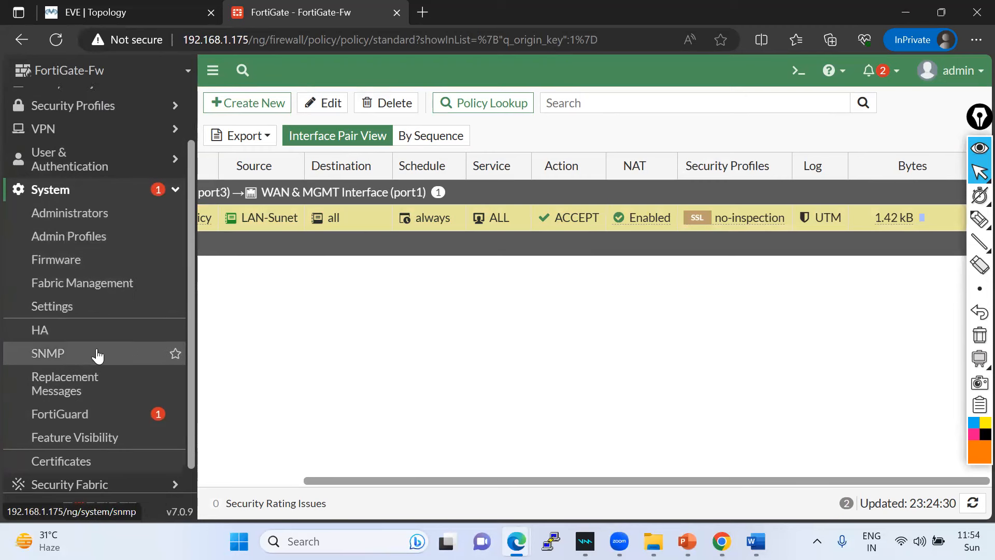
{"action": "scroll", "coordinate": [100, 290], "scroll_direction": "up", "scroll_amount": 2}
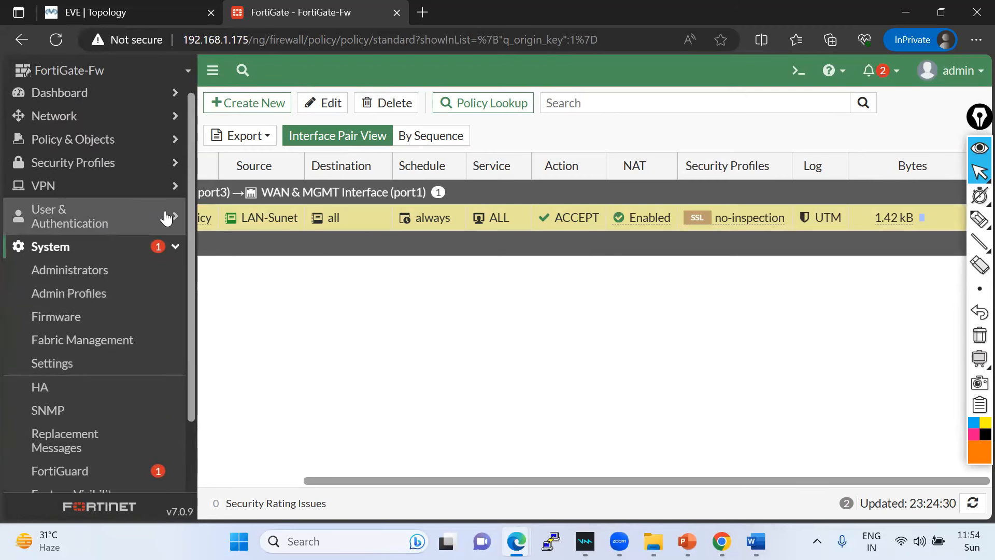
{"action": "scroll", "coordinate": [111, 345], "scroll_direction": "down", "scroll_amount": 3}
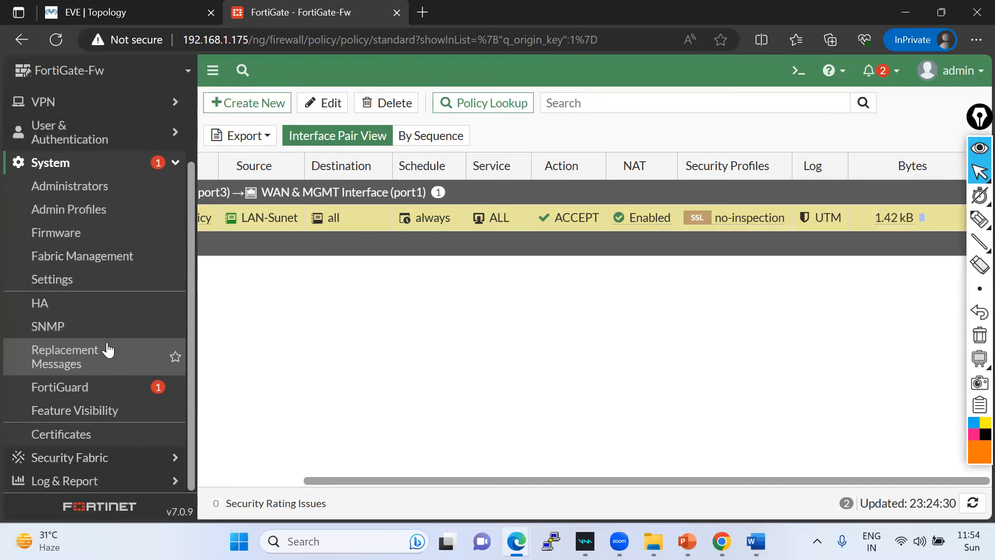
- Open Log & Report > Log Settings, showing memory logging on and FortiAnalyzer logging disabled
{"action": "left_click", "coordinate": [115, 462]}
{"action": "left_click", "coordinate": [123, 456]}
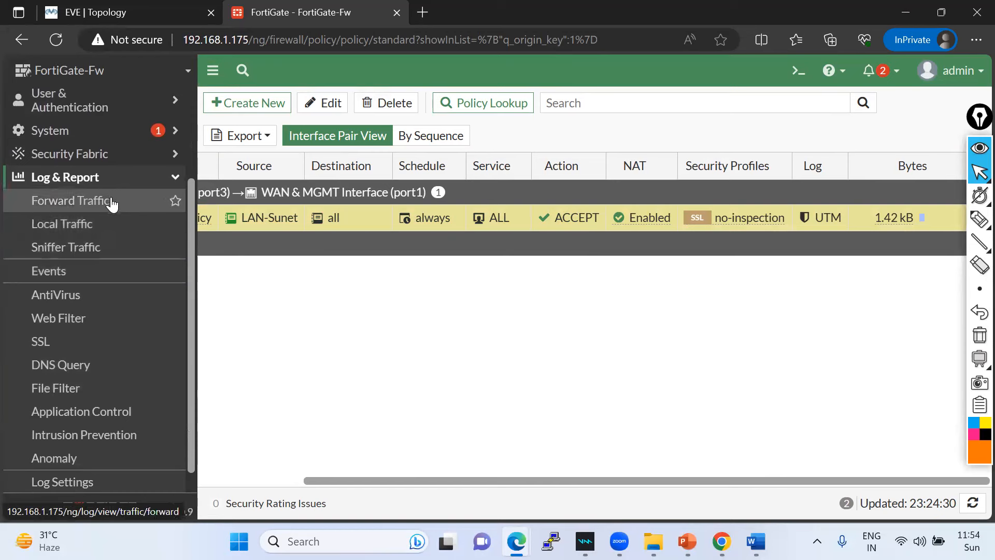
{"action": "scroll", "coordinate": [80, 277], "scroll_direction": "down", "scroll_amount": 1}
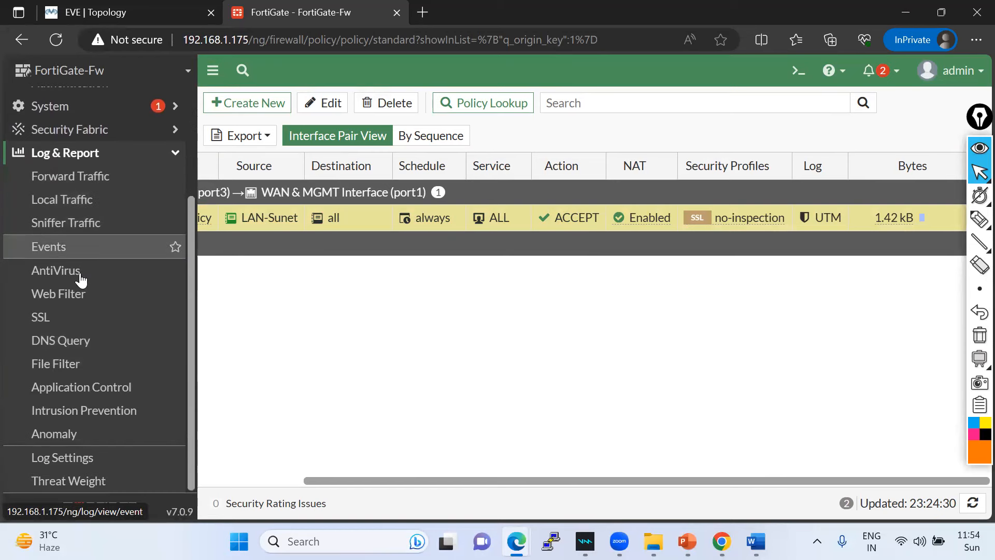
{"action": "left_click", "coordinate": [76, 463]}
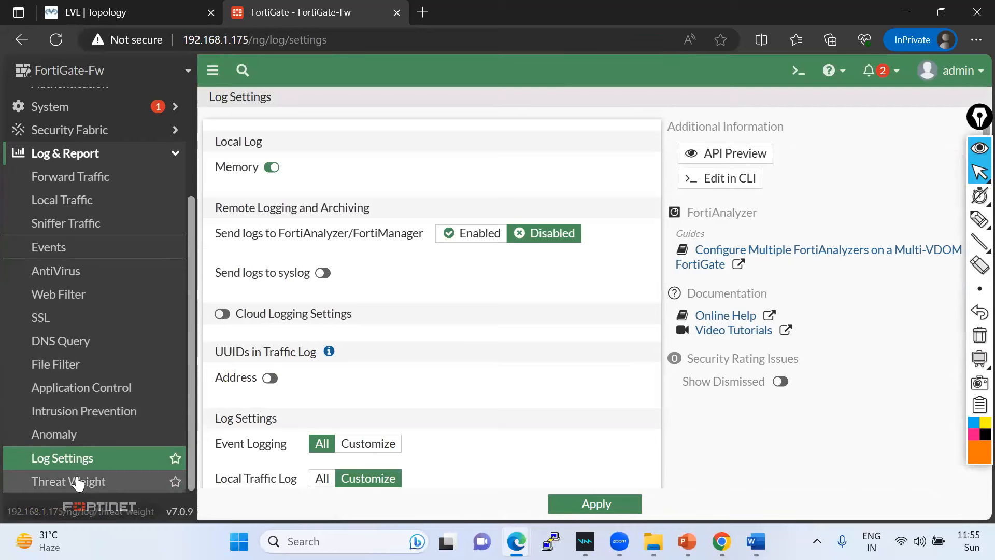
{"action": "left_click", "coordinate": [58, 250]}
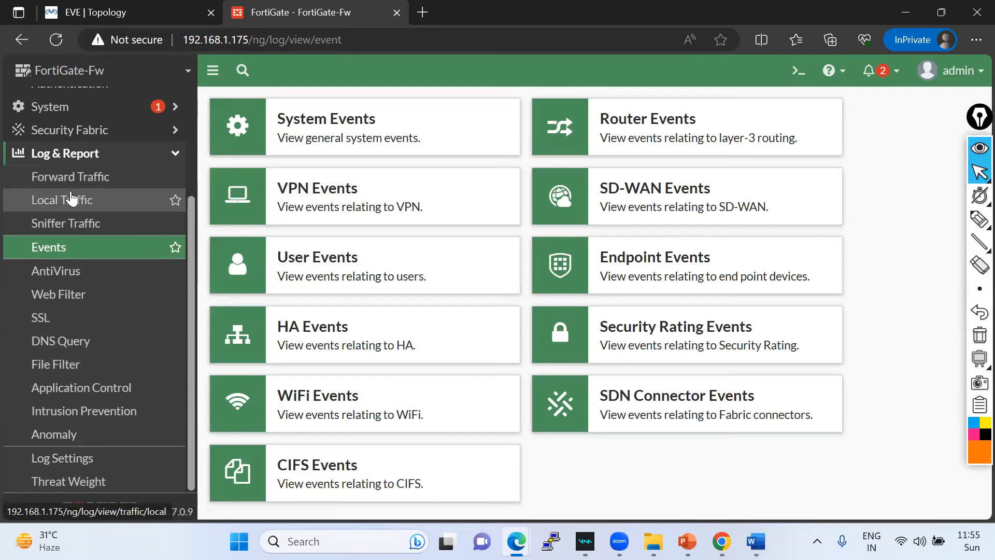
- Browse the Forward, Local, Sniffer, AntiVirus, Web Filter, SSL, File Filter, Application Control and IPS logs
{"action": "left_click", "coordinate": [72, 180]}
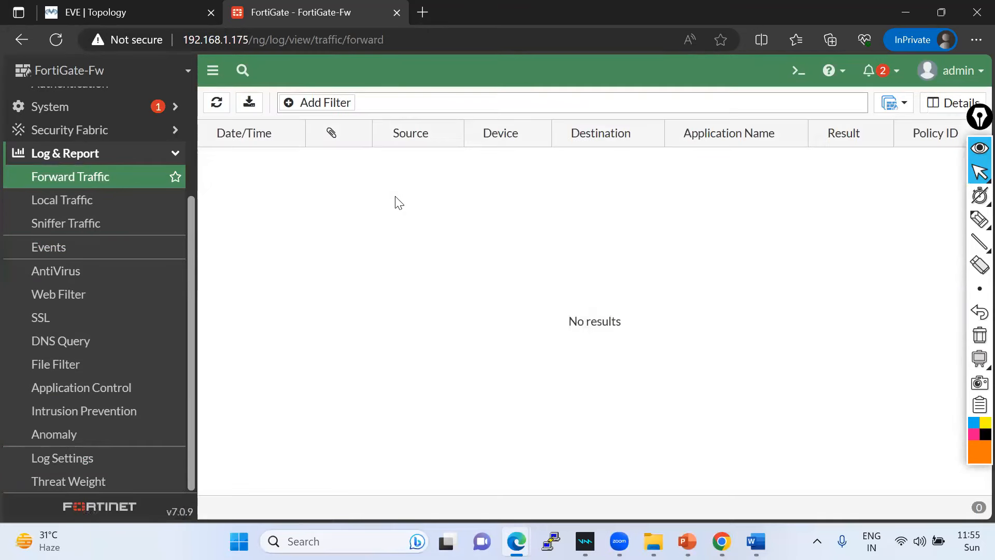
{"action": "left_click", "coordinate": [78, 201]}
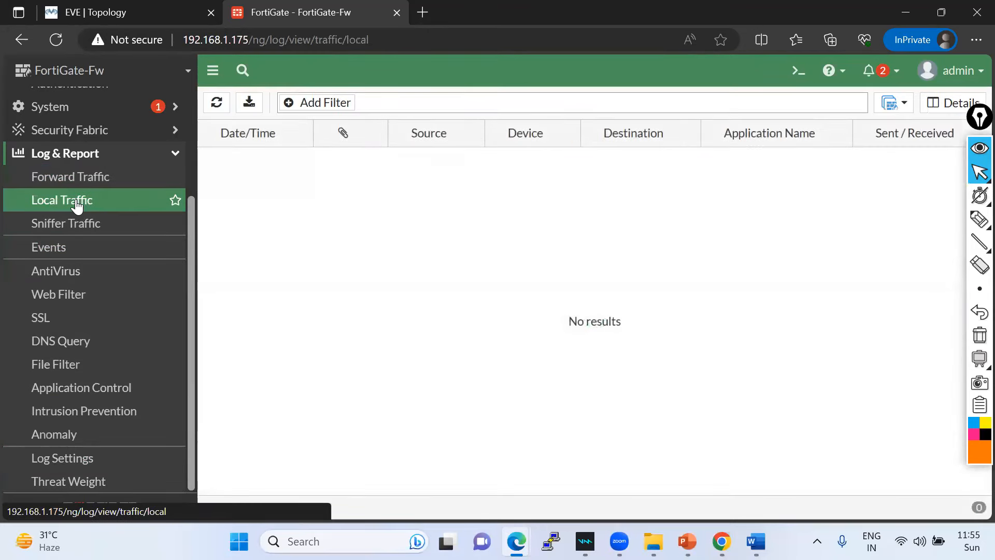
{"action": "left_click", "coordinate": [61, 224]}
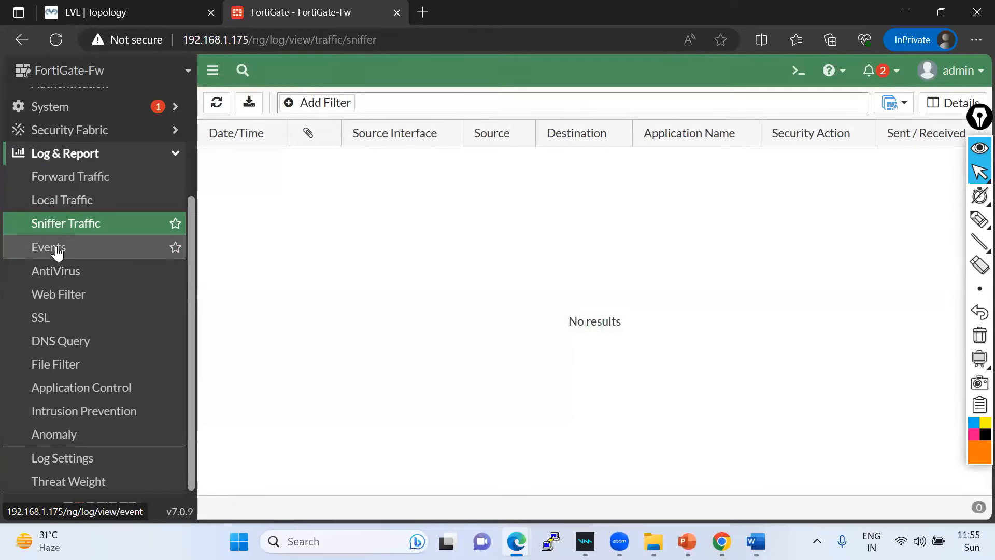
{"action": "left_click", "coordinate": [57, 250]}
{"action": "left_click", "coordinate": [57, 270]}
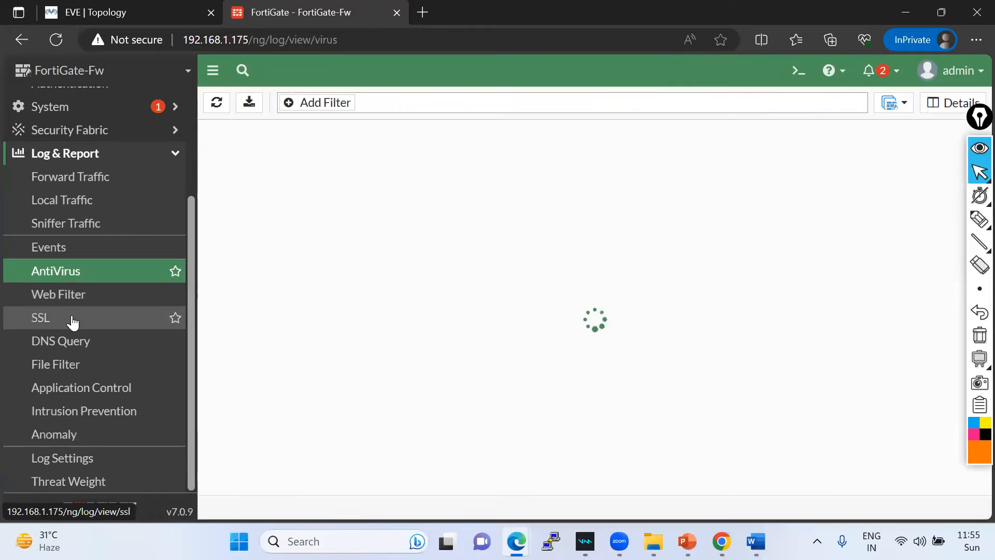
{"action": "left_click", "coordinate": [61, 293]}
{"action": "left_click", "coordinate": [67, 323]}
{"action": "left_click", "coordinate": [69, 369]}
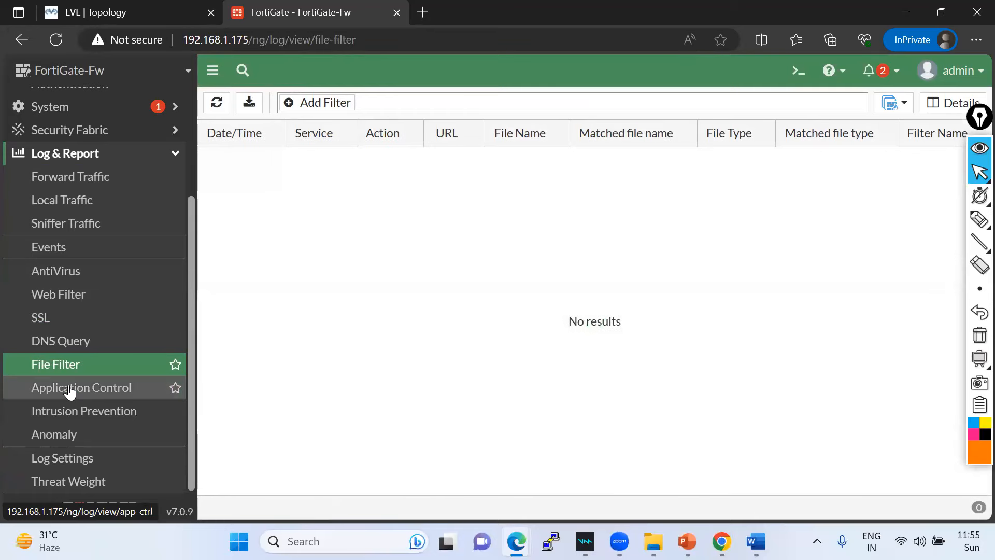
{"action": "left_click", "coordinate": [70, 390]}
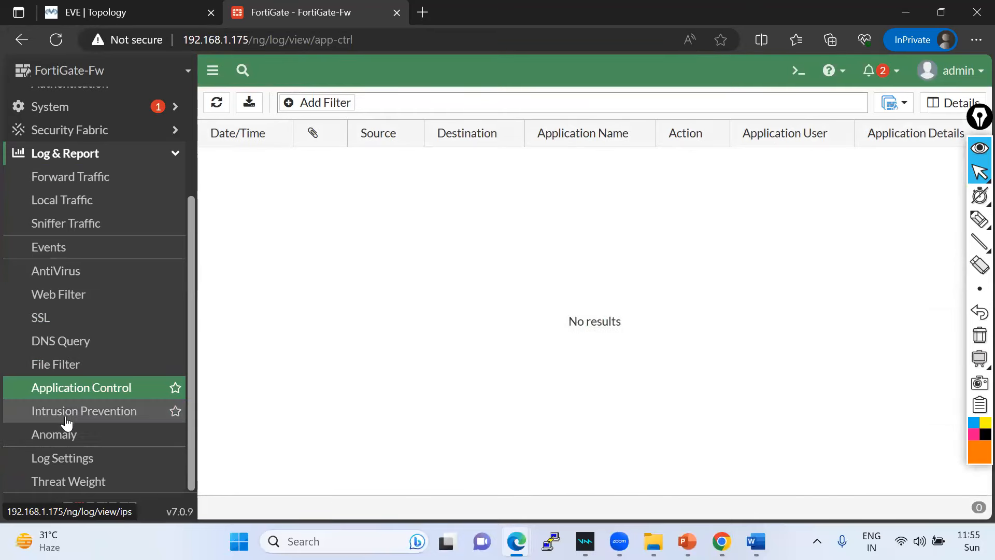
{"action": "left_click", "coordinate": [73, 412]}
{"action": "left_click", "coordinate": [67, 458]}
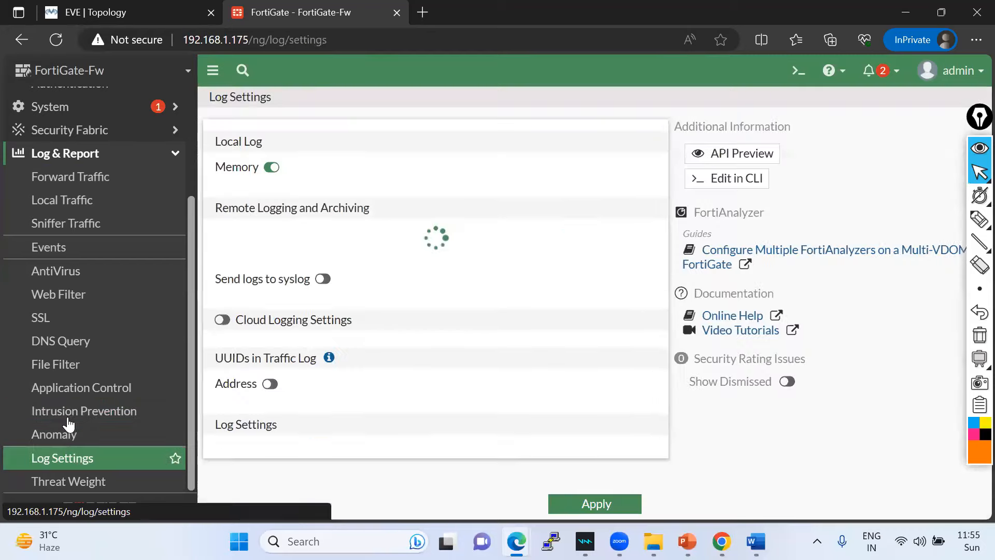
- Expand System and the dashboards list, then open the Status dashboard
{"action": "scroll", "coordinate": [92, 220], "scroll_direction": "up", "scroll_amount": 3}
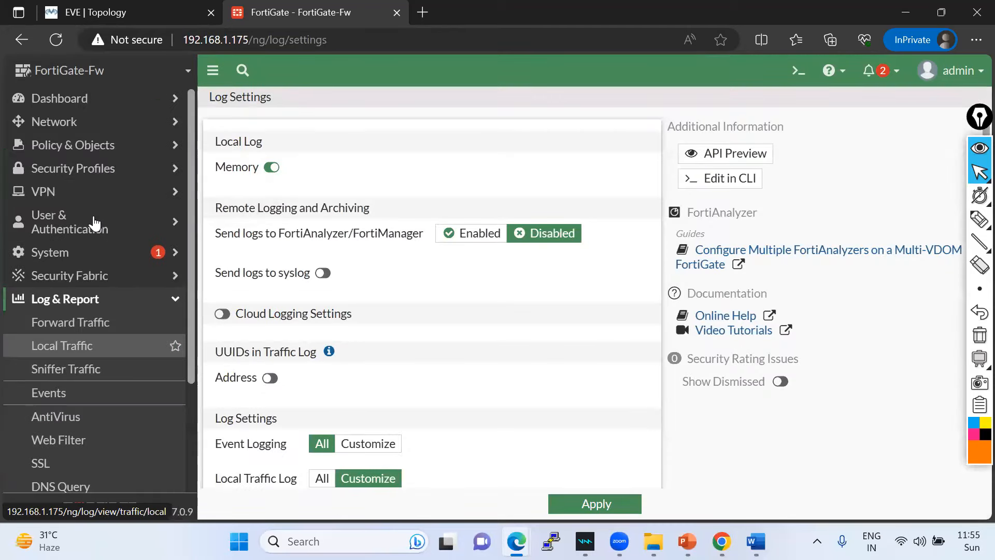
{"action": "left_click", "coordinate": [70, 256]}
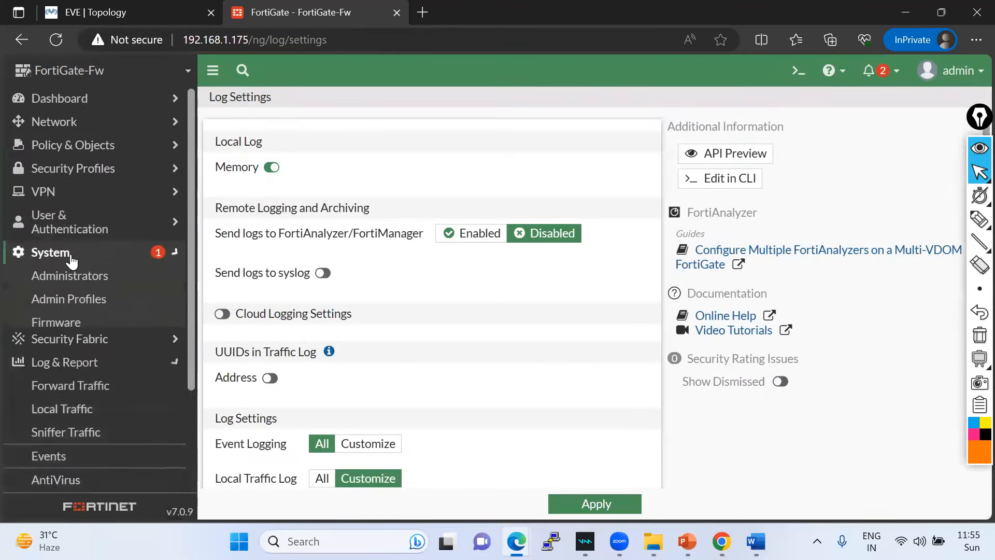
{"action": "scroll", "coordinate": [100, 322], "scroll_direction": "down", "scroll_amount": 1}
{"action": "scroll", "coordinate": [98, 326], "scroll_direction": "down", "scroll_amount": 1}
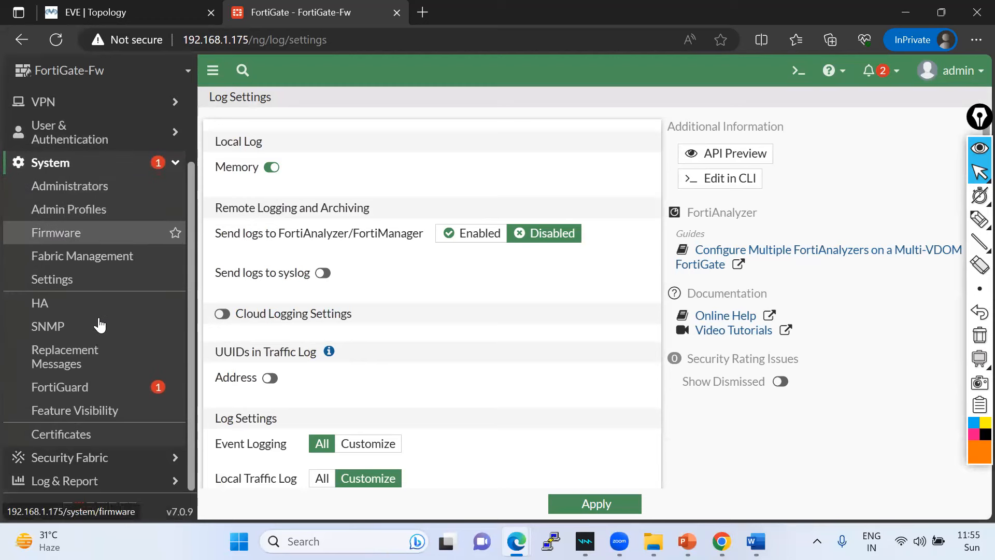
{"action": "scroll", "coordinate": [98, 326], "scroll_direction": "up", "scroll_amount": 2}
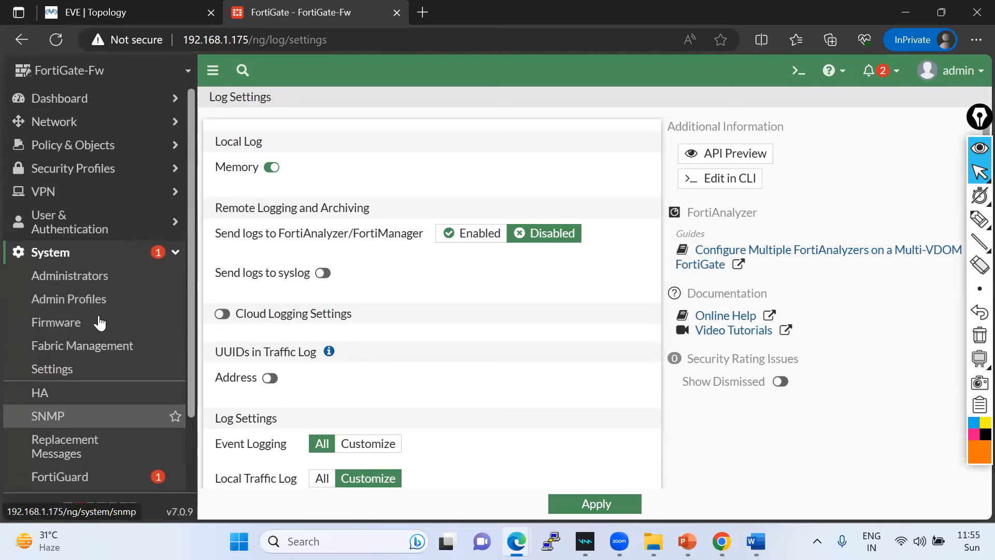
{"action": "left_click", "coordinate": [80, 111]}
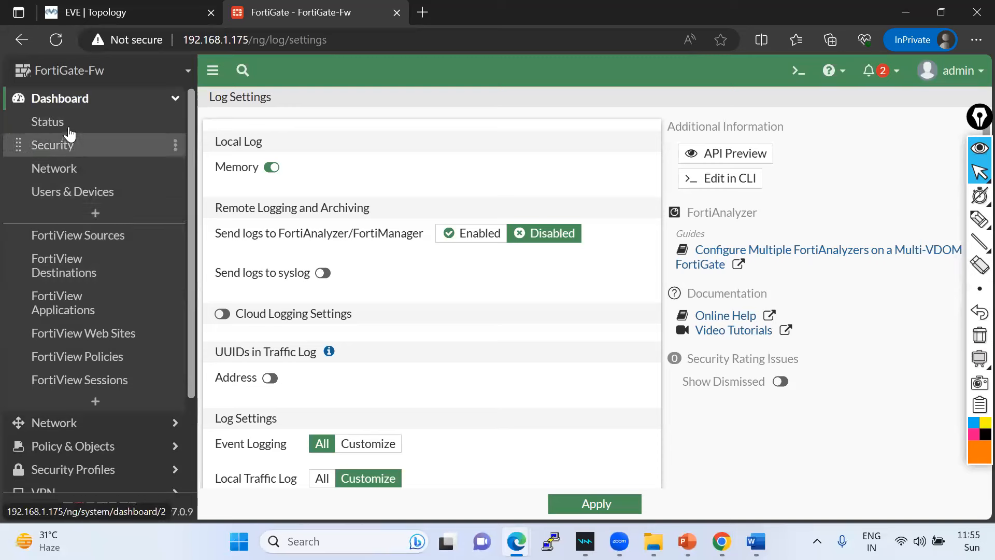
{"action": "left_click", "coordinate": [69, 127]}
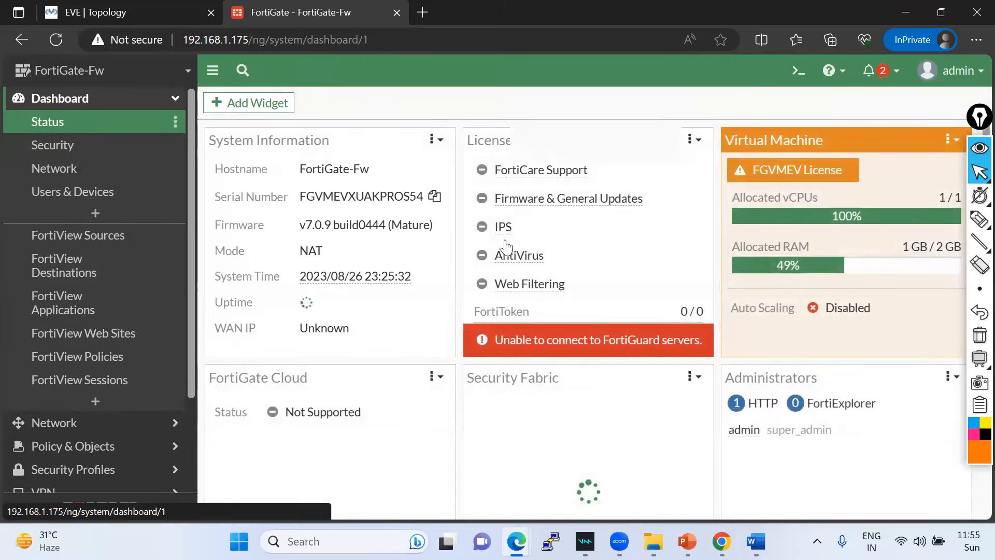
- Scroll through the Status dashboard widgets, then the Network dashboard
{"action": "scroll", "coordinate": [525, 287], "scroll_direction": "down", "scroll_amount": 1}
{"action": "scroll", "coordinate": [524, 287], "scroll_direction": "down", "scroll_amount": 5}
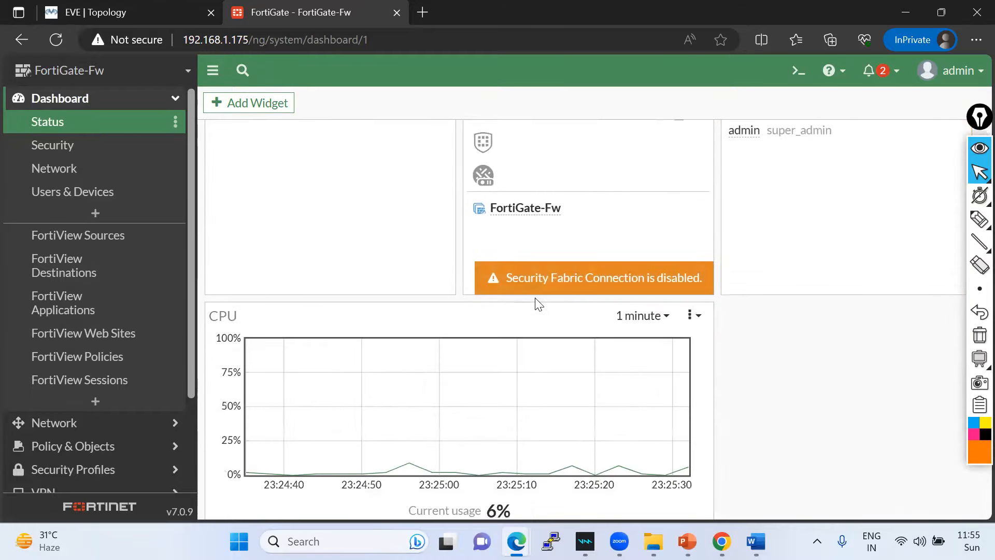
{"action": "scroll", "coordinate": [535, 298], "scroll_direction": "up", "scroll_amount": 1}
{"action": "scroll", "coordinate": [535, 298], "scroll_direction": "down", "scroll_amount": 6}
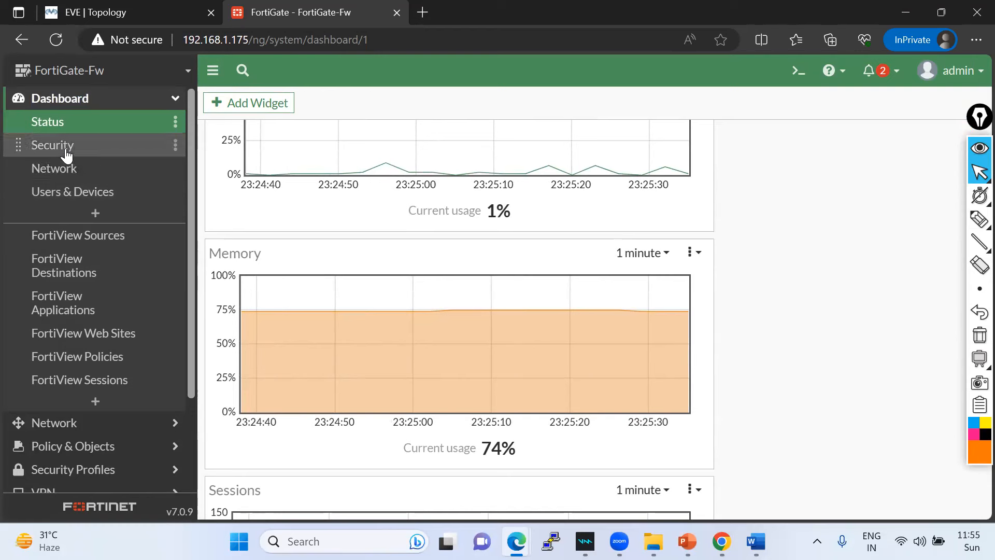
{"action": "left_click", "coordinate": [56, 171]}
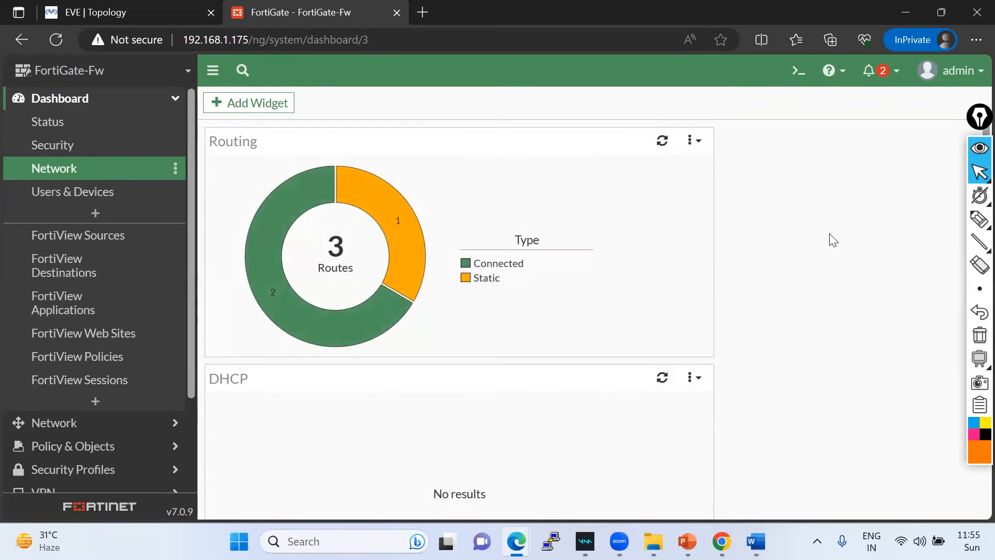
{"action": "scroll", "coordinate": [831, 240], "scroll_direction": "down", "scroll_amount": 3}
{"action": "scroll", "coordinate": [545, 235], "scroll_direction": "up", "scroll_amount": 2}
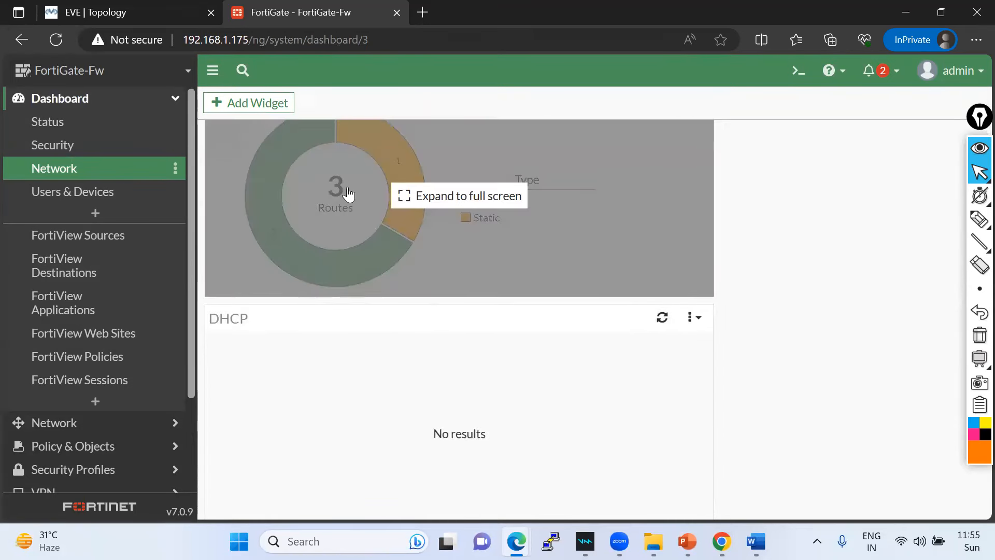
{"action": "scroll", "coordinate": [513, 322], "scroll_direction": "down", "scroll_amount": 3}
{"action": "scroll", "coordinate": [482, 303], "scroll_direction": "down", "scroll_amount": 3}
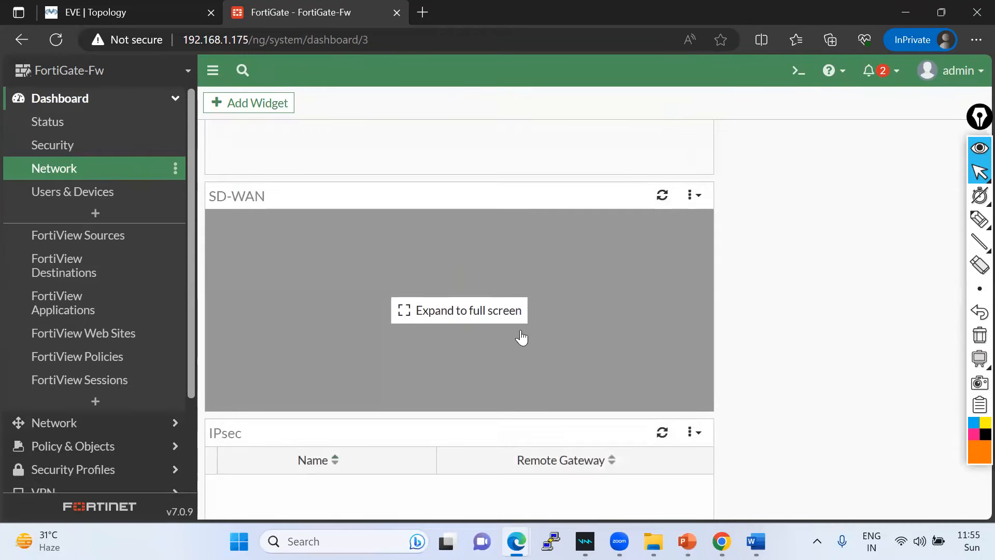
{"action": "scroll", "coordinate": [521, 338], "scroll_direction": "down", "scroll_amount": 3}
- Open the Users & Devices dashboard with its empty Device Inventory, then expand System and Log & Report
{"action": "left_click", "coordinate": [76, 200]}
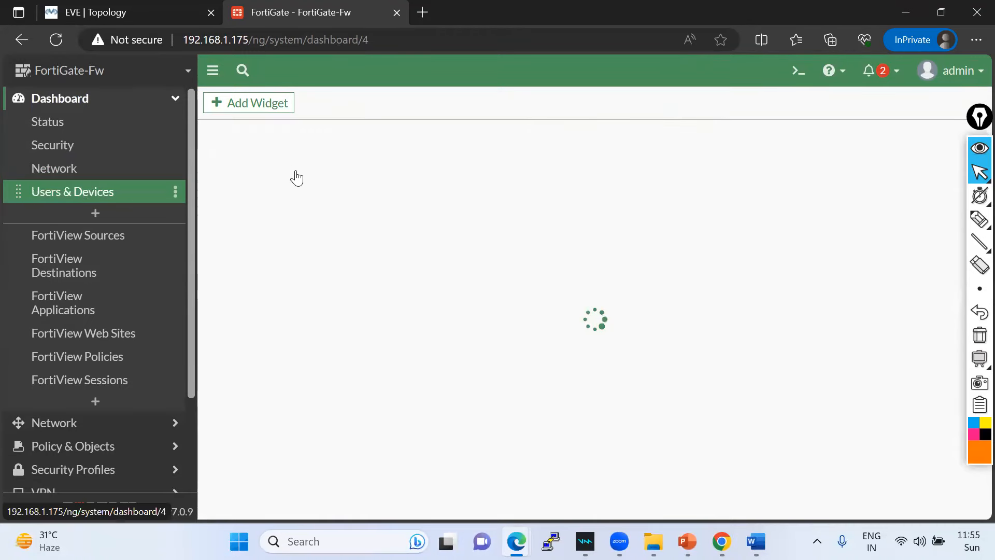
{"action": "scroll", "coordinate": [91, 402], "scroll_direction": "down", "scroll_amount": 3}
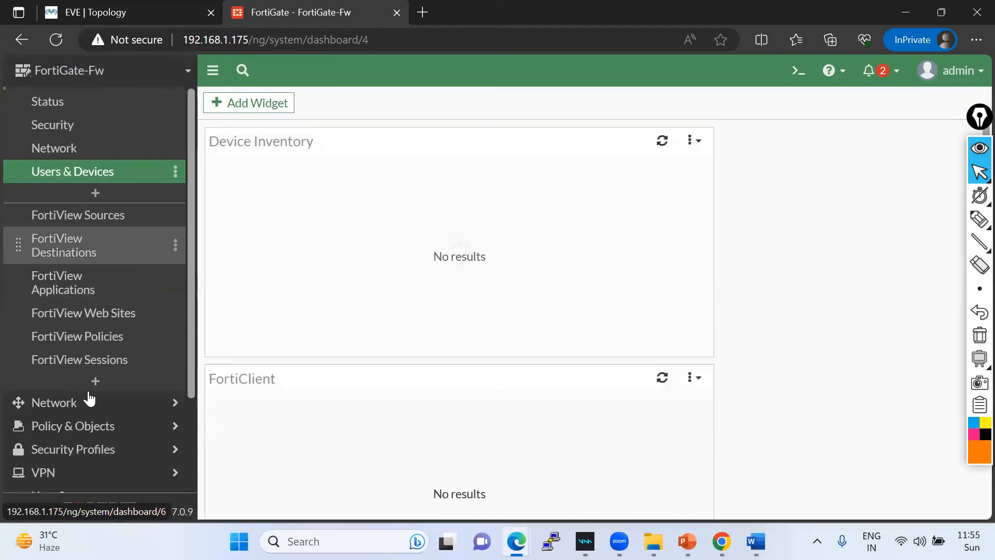
{"action": "left_click", "coordinate": [125, 433]}
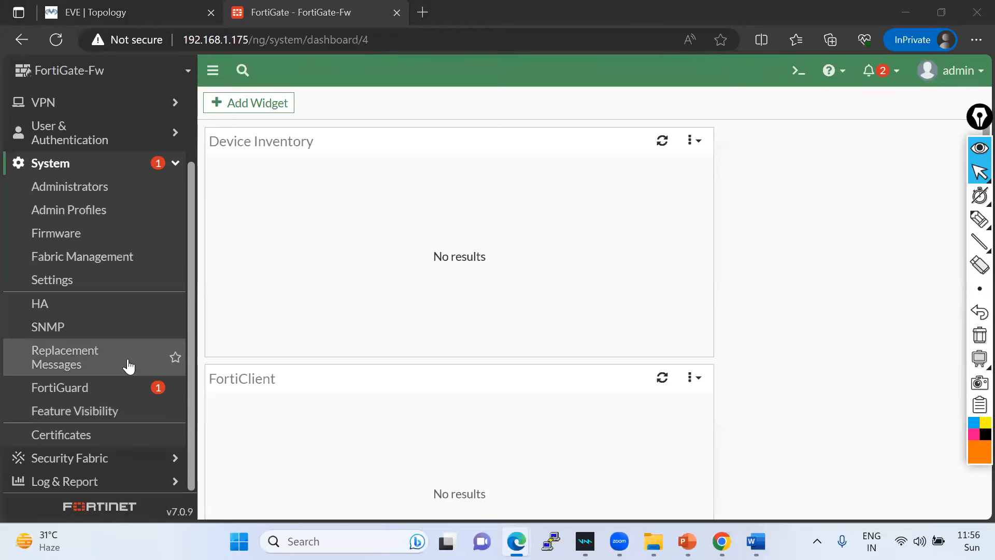
{"action": "left_click", "coordinate": [119, 481]}
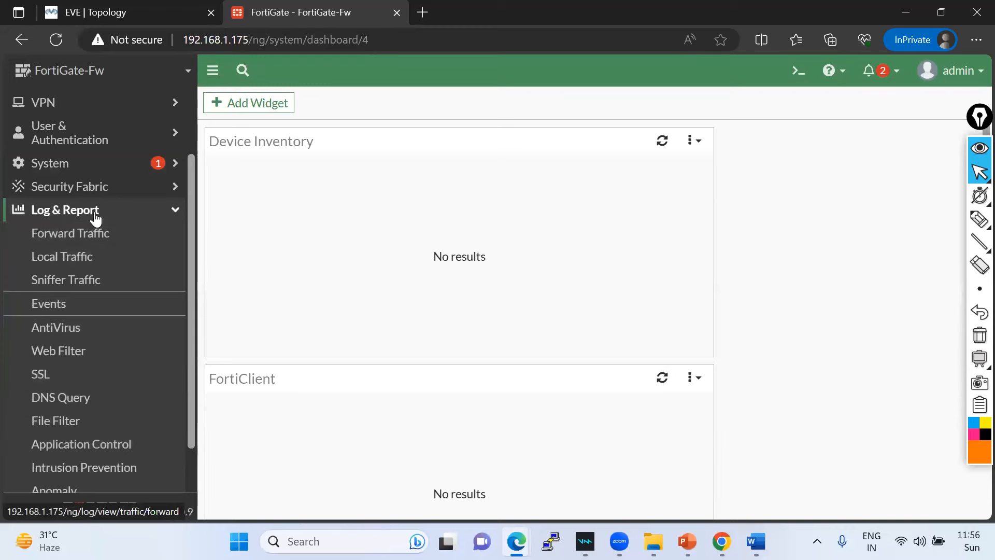
- Open the Forward Traffic log, refresh it twice, and check pending notifications
{"action": "left_click", "coordinate": [133, 211]}
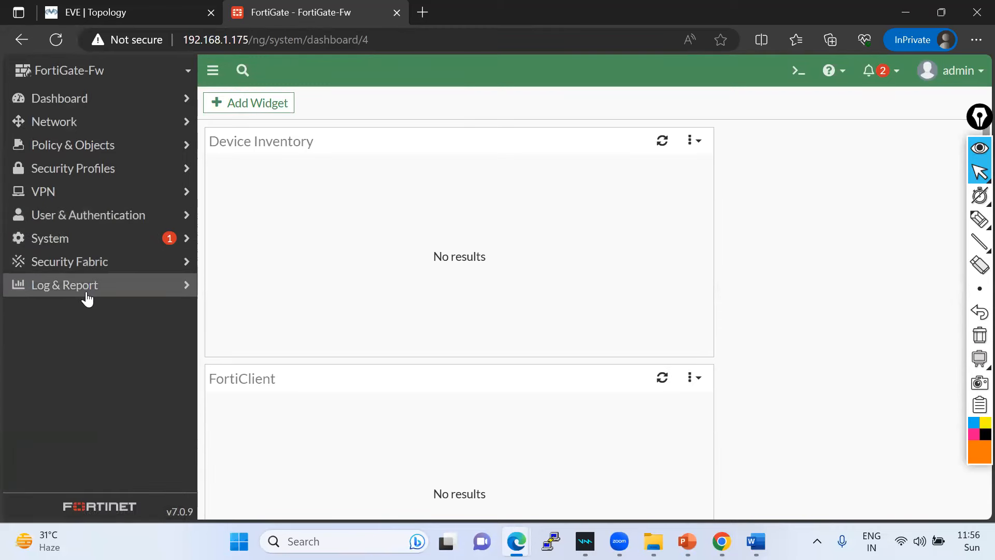
{"action": "left_click", "coordinate": [58, 286]}
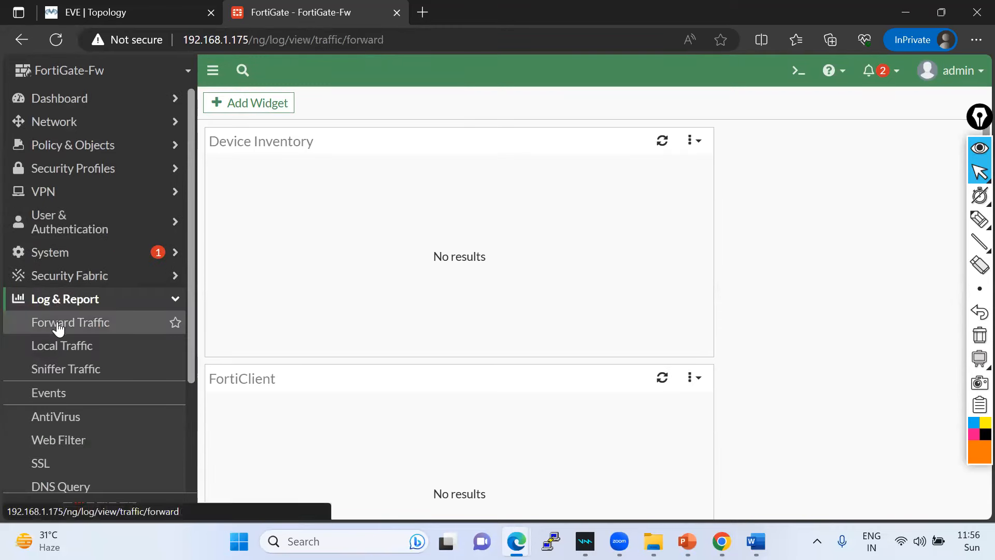
{"action": "left_click", "coordinate": [58, 324]}
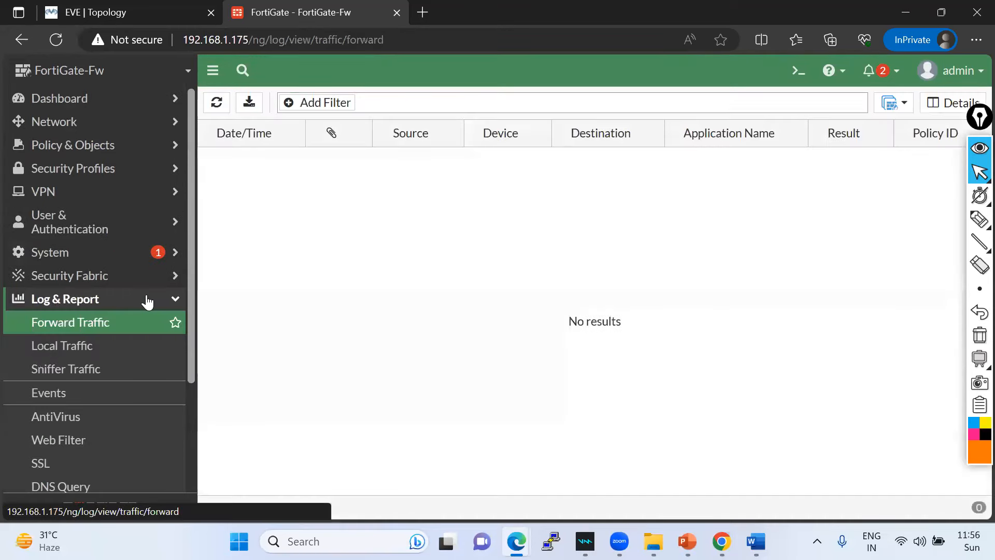
{"action": "left_click", "coordinate": [226, 109]}
{"action": "left_click", "coordinate": [217, 103]}
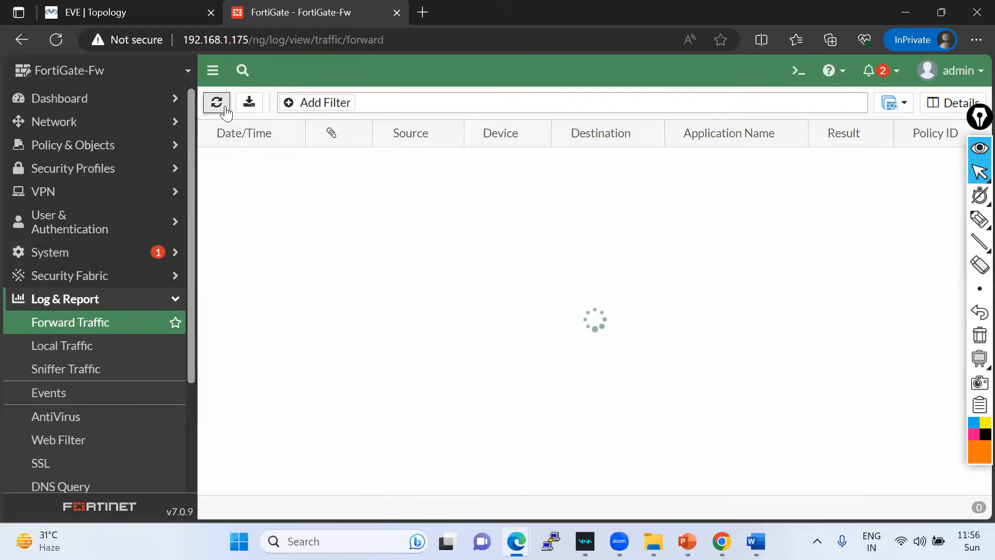
{"action": "left_click", "coordinate": [884, 72]}
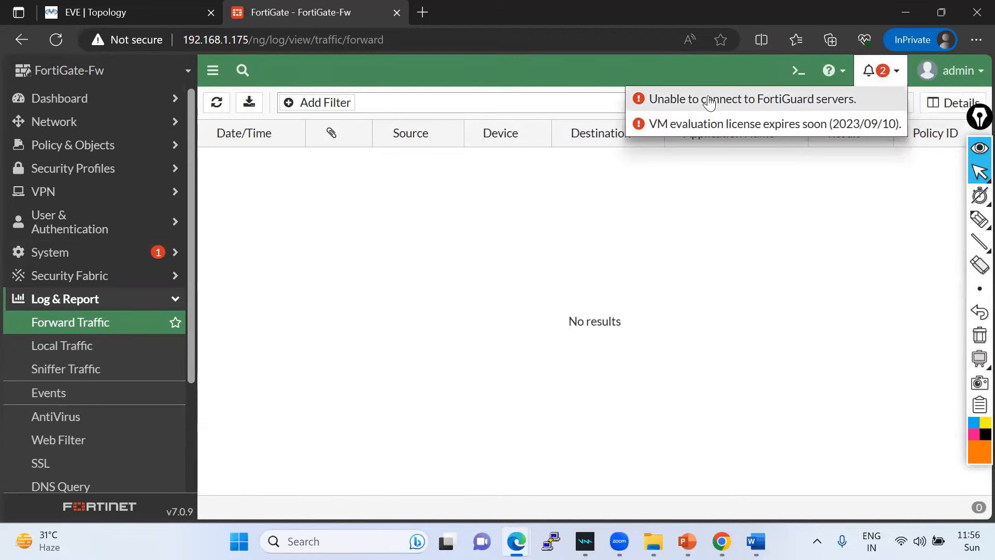
- Check the empty Local and Sniffer Traffic logs, then open System Events from Events
{"action": "left_click", "coordinate": [60, 347]}
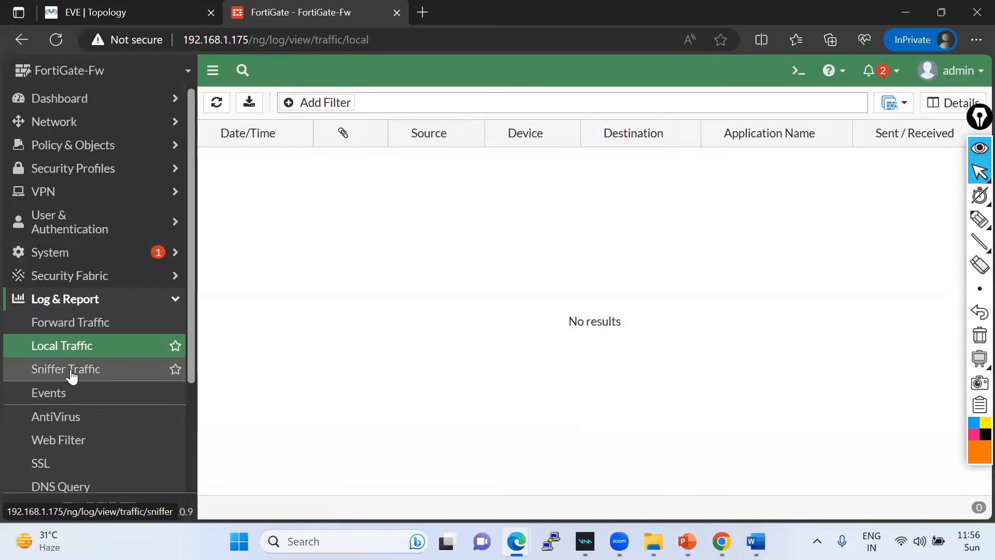
{"action": "left_click", "coordinate": [72, 375]}
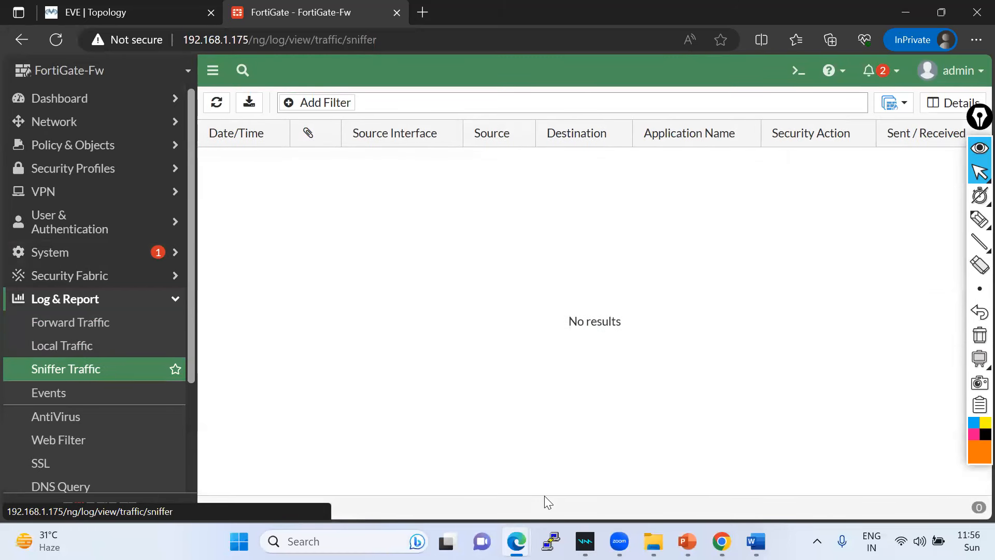
{"action": "left_click", "coordinate": [83, 396]}
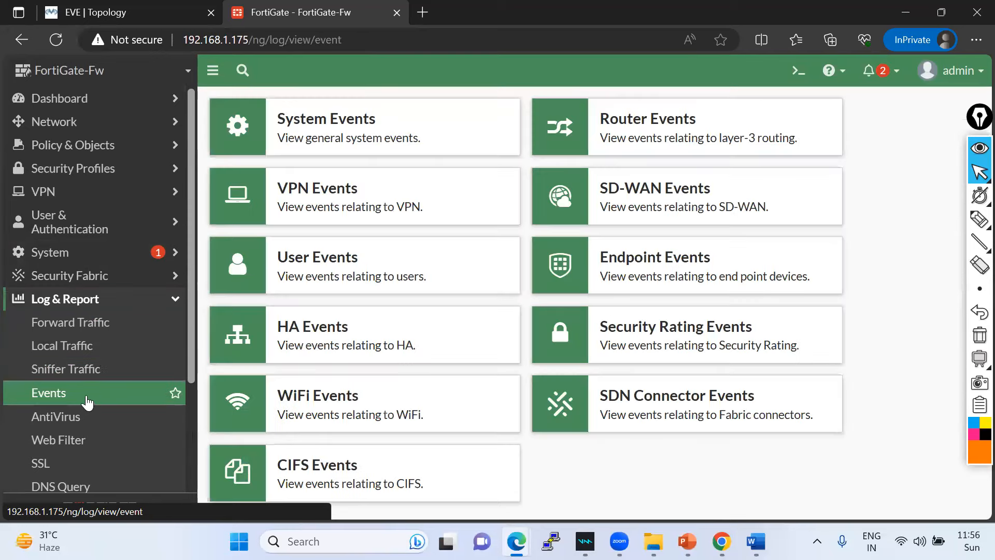
{"action": "left_click", "coordinate": [306, 125]}
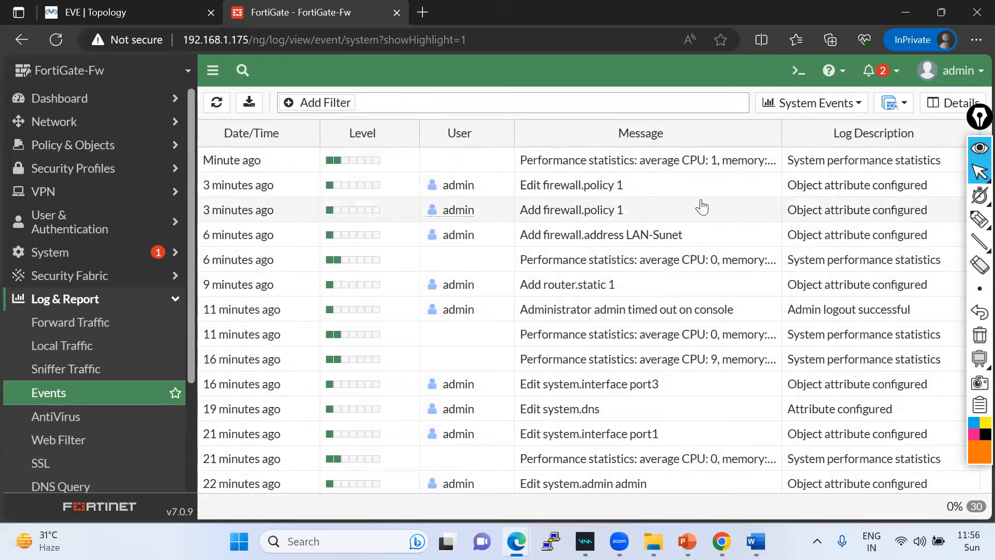
- Scroll through the System Events log entries
{"action": "scroll", "coordinate": [695, 249], "scroll_direction": "down", "scroll_amount": 2}
{"action": "scroll", "coordinate": [678, 282], "scroll_direction": "down", "scroll_amount": 6}
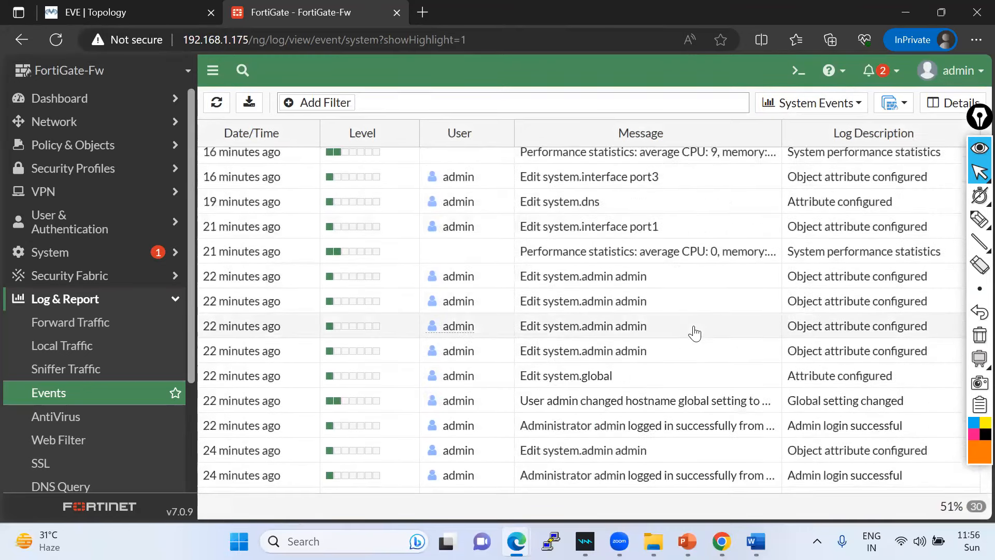
{"action": "scroll", "coordinate": [567, 241], "scroll_direction": "up", "scroll_amount": 7}
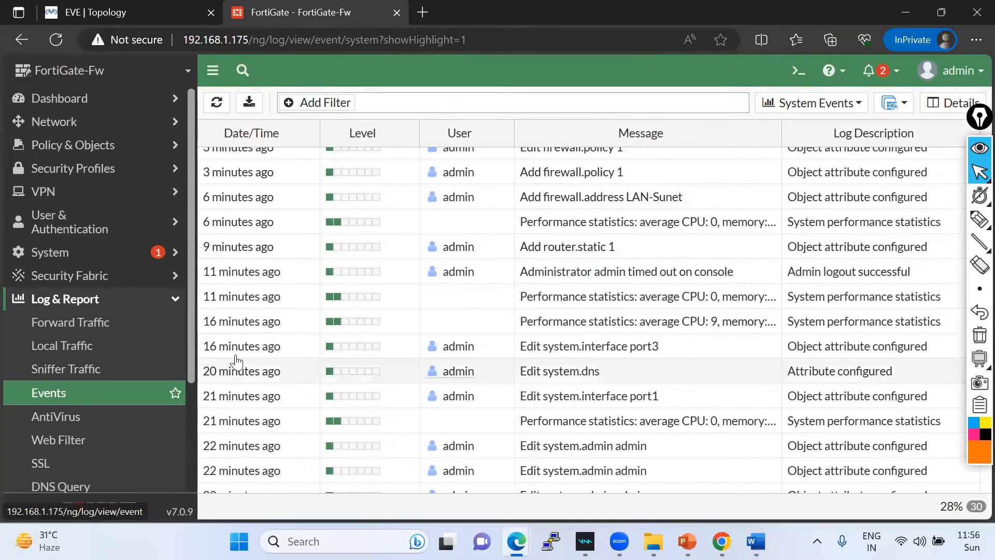
{"action": "scroll", "coordinate": [417, 297], "scroll_direction": "down", "scroll_amount": 3}
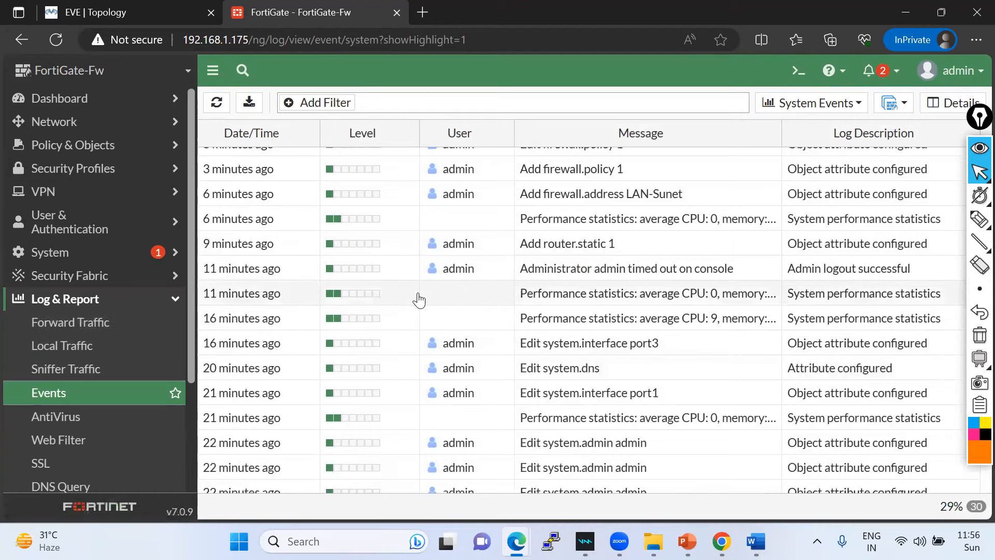
{"action": "scroll", "coordinate": [419, 300], "scroll_direction": "down", "scroll_amount": 3}
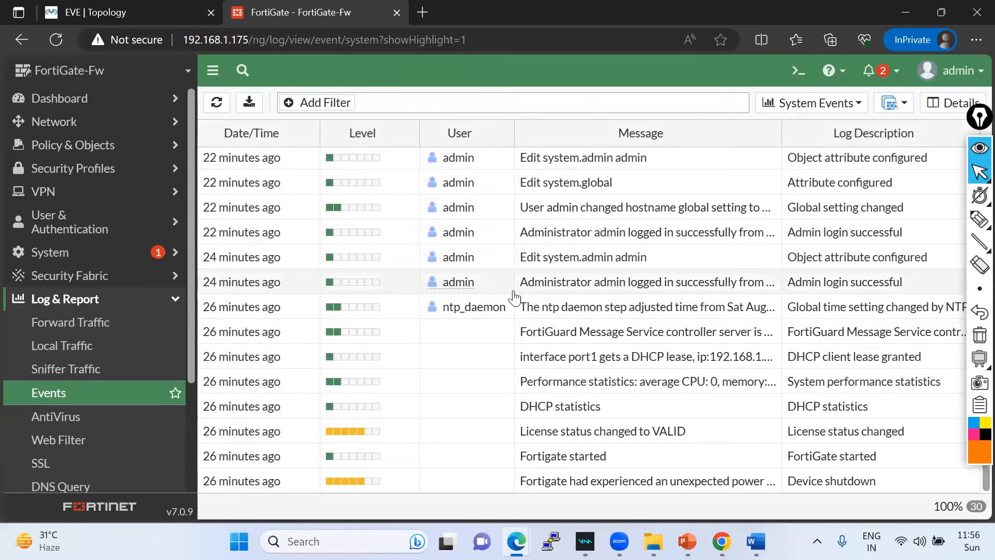
{"action": "scroll", "coordinate": [694, 255], "scroll_direction": "up", "scroll_amount": 8}
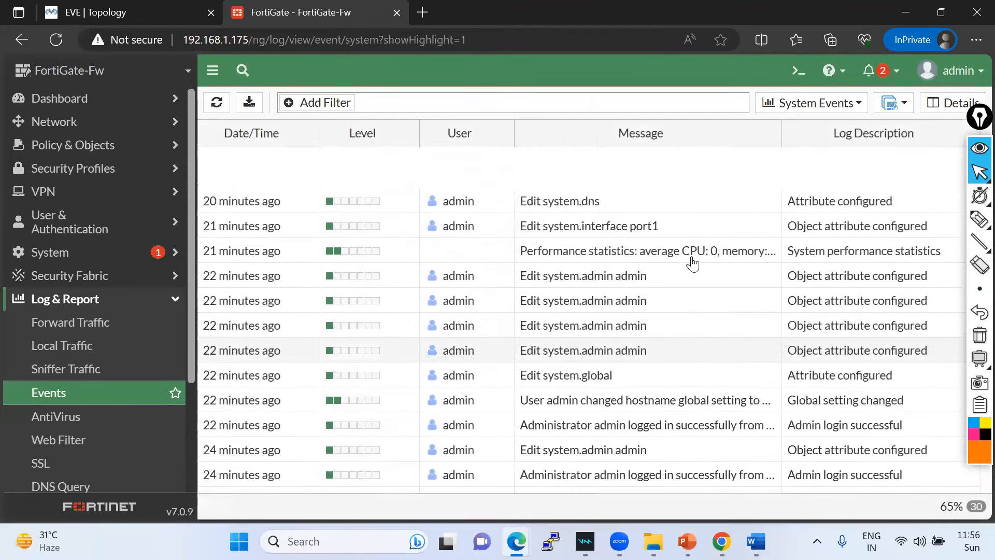
- Switch to the empty Router Events log, then go back to Forward Traffic
{"action": "left_click", "coordinate": [808, 118]}
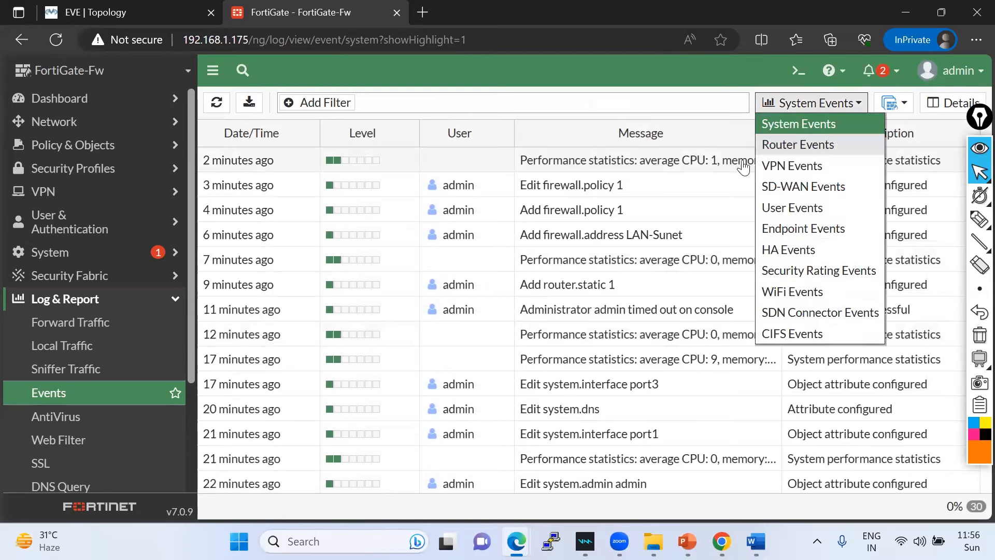
{"action": "left_click", "coordinate": [792, 147]}
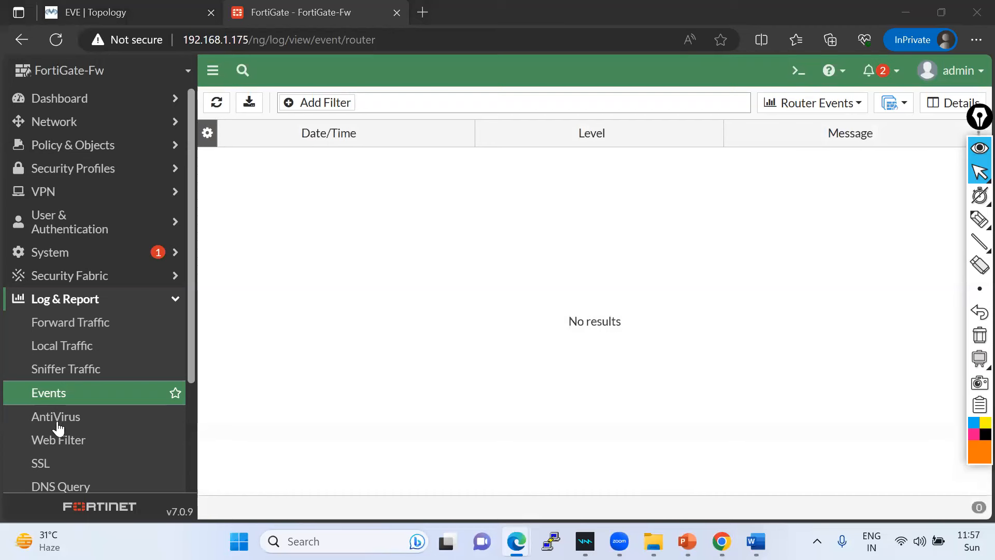
{"action": "left_click", "coordinate": [75, 323]}
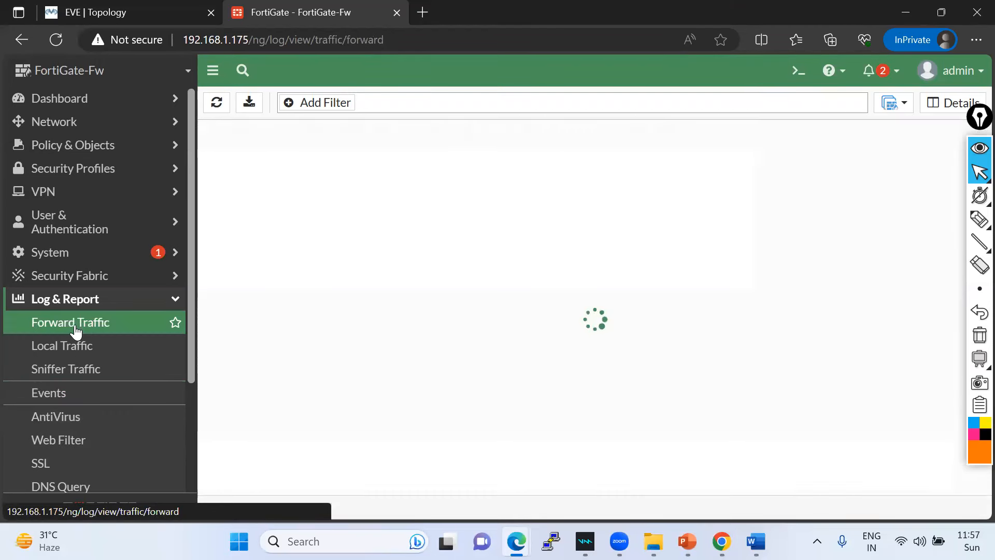
- Refresh the Forward Traffic log, add a Source filter, then clear it
{"action": "left_click", "coordinate": [217, 104]}
{"action": "left_click", "coordinate": [311, 102]}
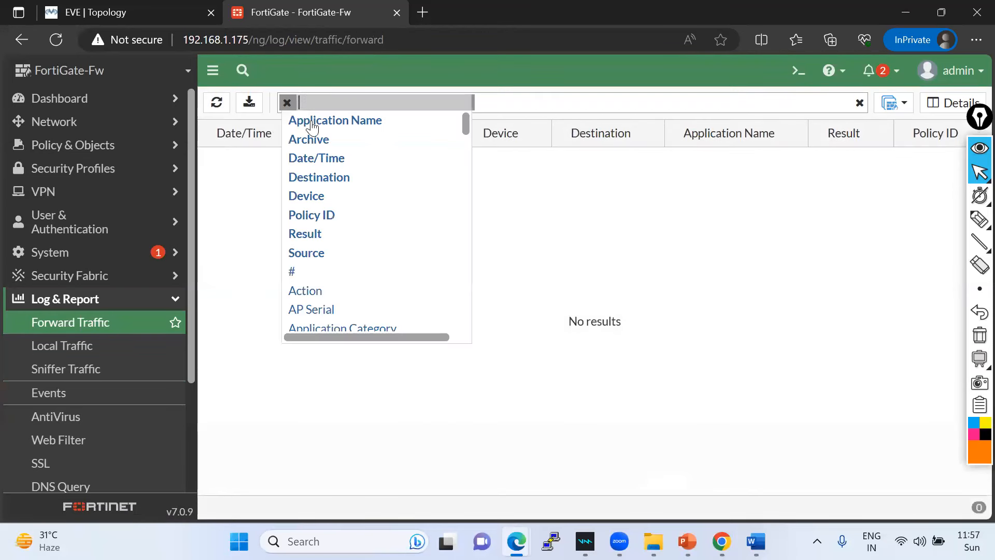
{"action": "scroll", "coordinate": [321, 207], "scroll_direction": "down", "scroll_amount": 1}
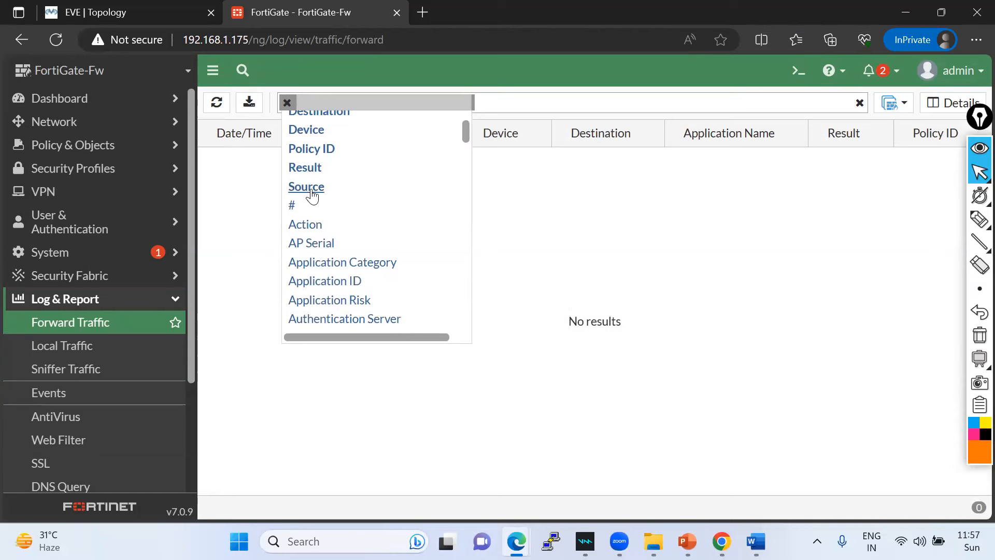
{"action": "left_click", "coordinate": [310, 189]}
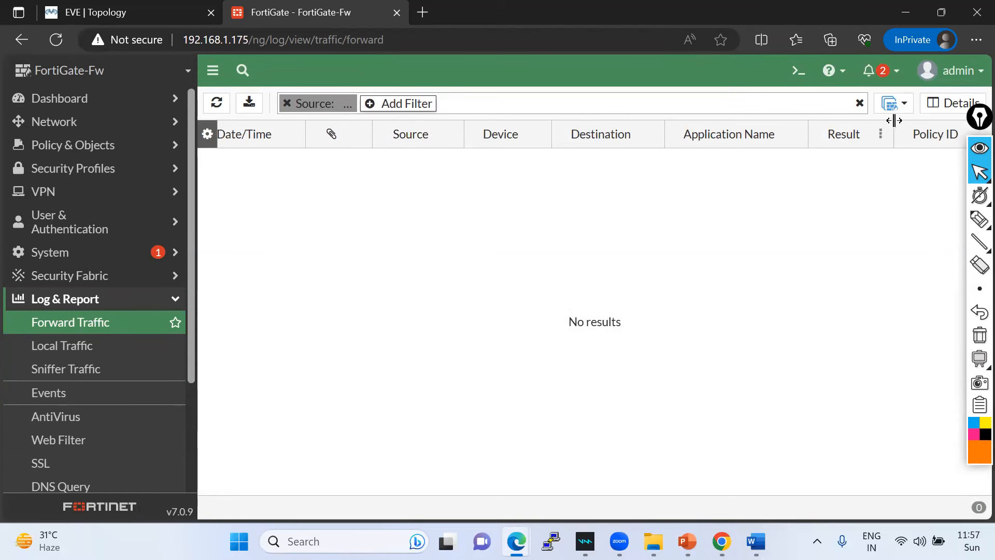
{"action": "left_click", "coordinate": [859, 103]}
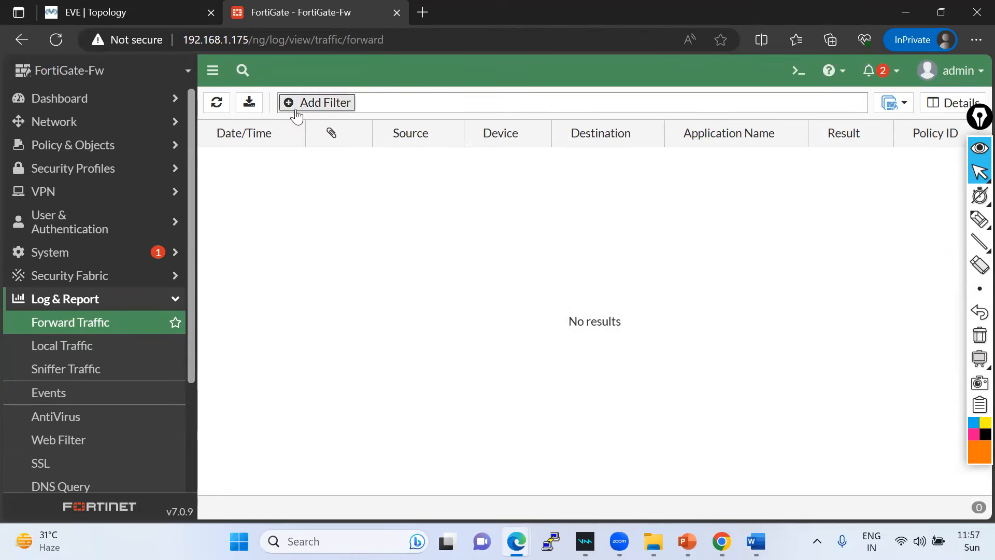